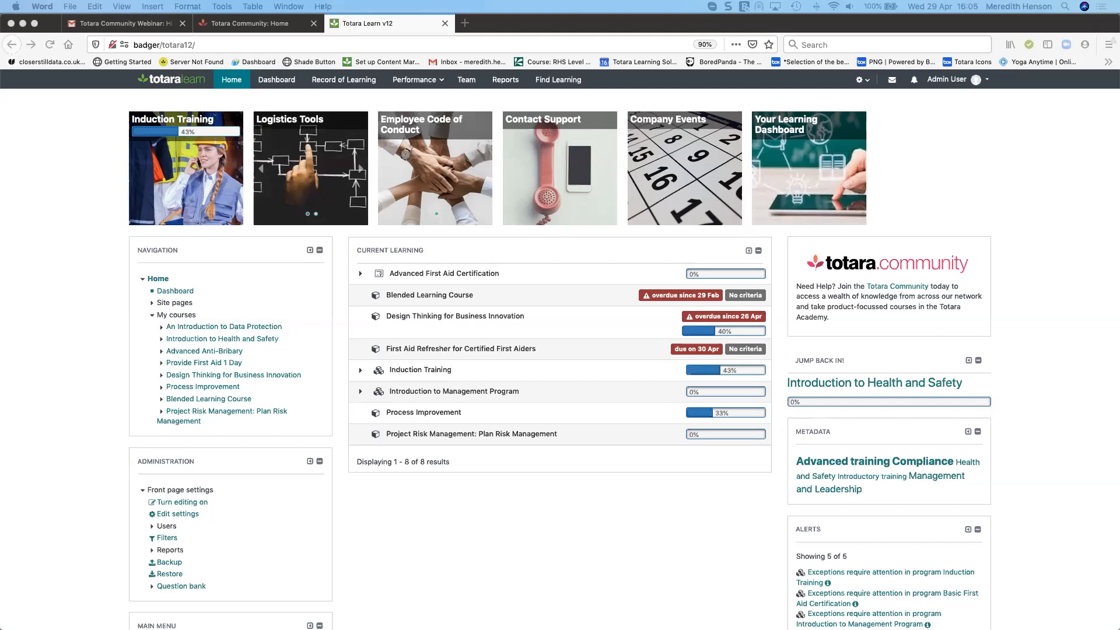
Try to open the copied course URL from the address bar
left_click(309, 45)
type("http://badger/totara12/course/view.php?id=13")
key("Return")
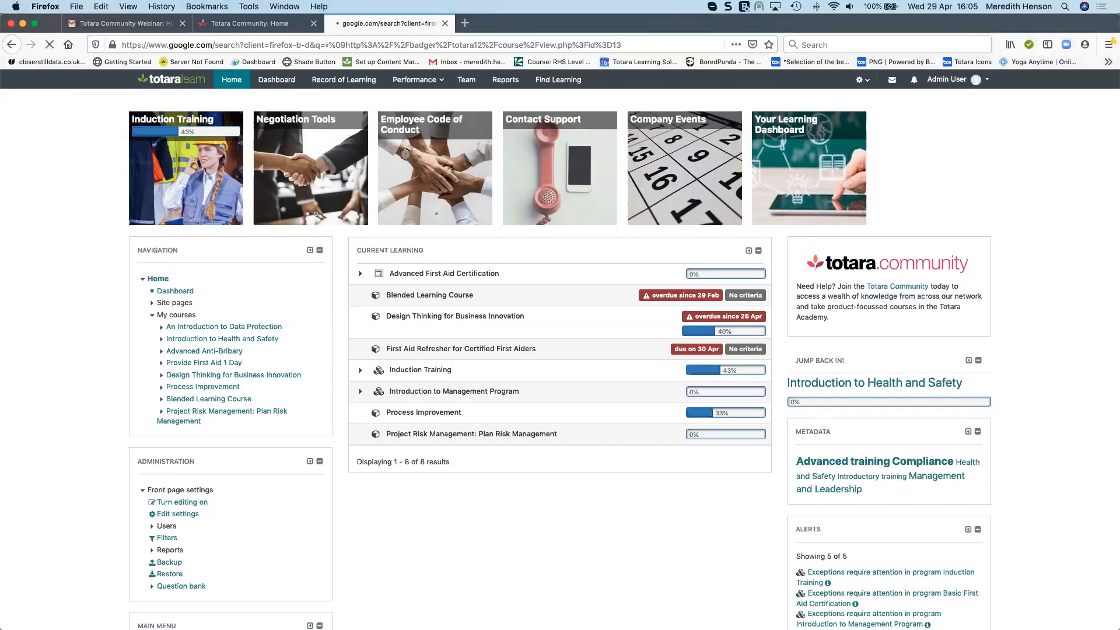
left_click(185, 44)
left_click(12, 47)
left_click(218, 45)
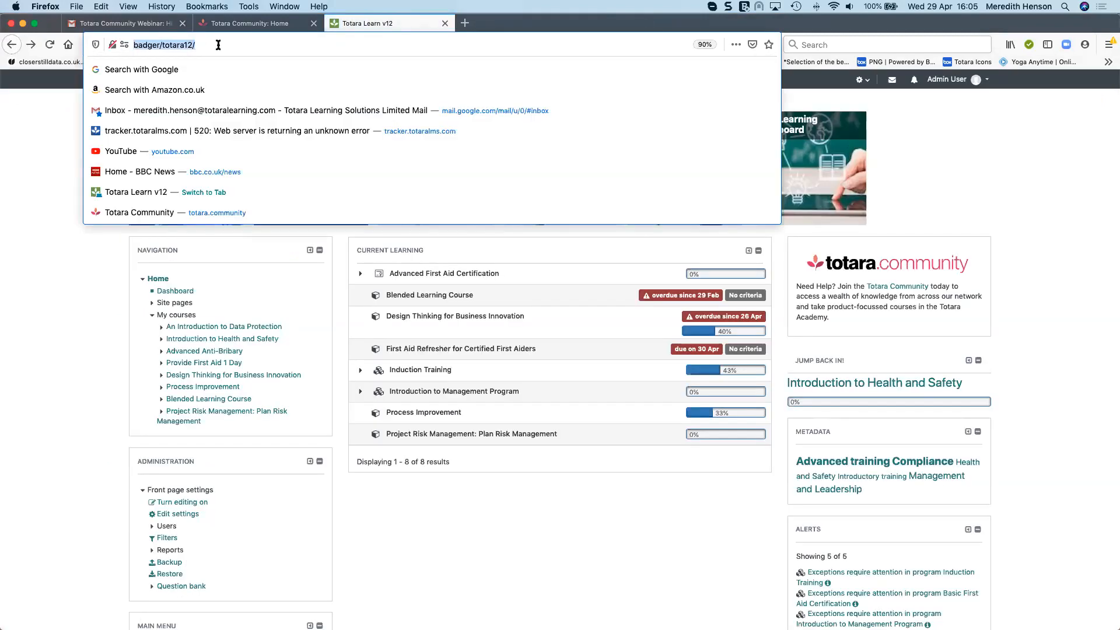
type("•\thttp://badger/totara12/course/view.php?id=13")
key("Return")
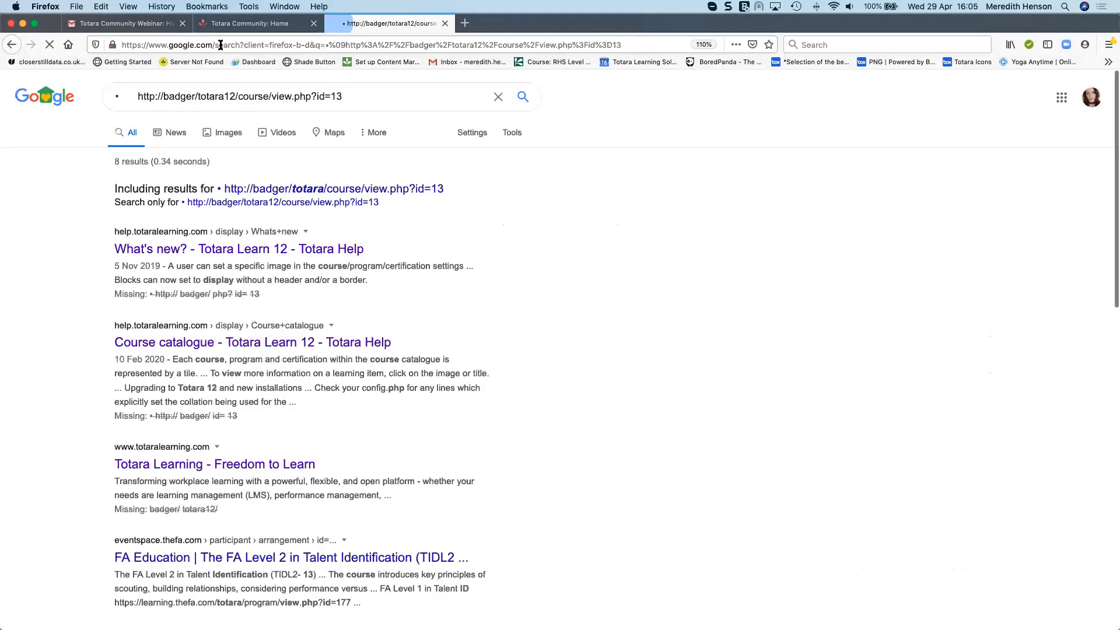
Open the course page at badger/totara12/course/view.php?id=13, removing the stray leading character from the pasted URL
left_click(251, 45)
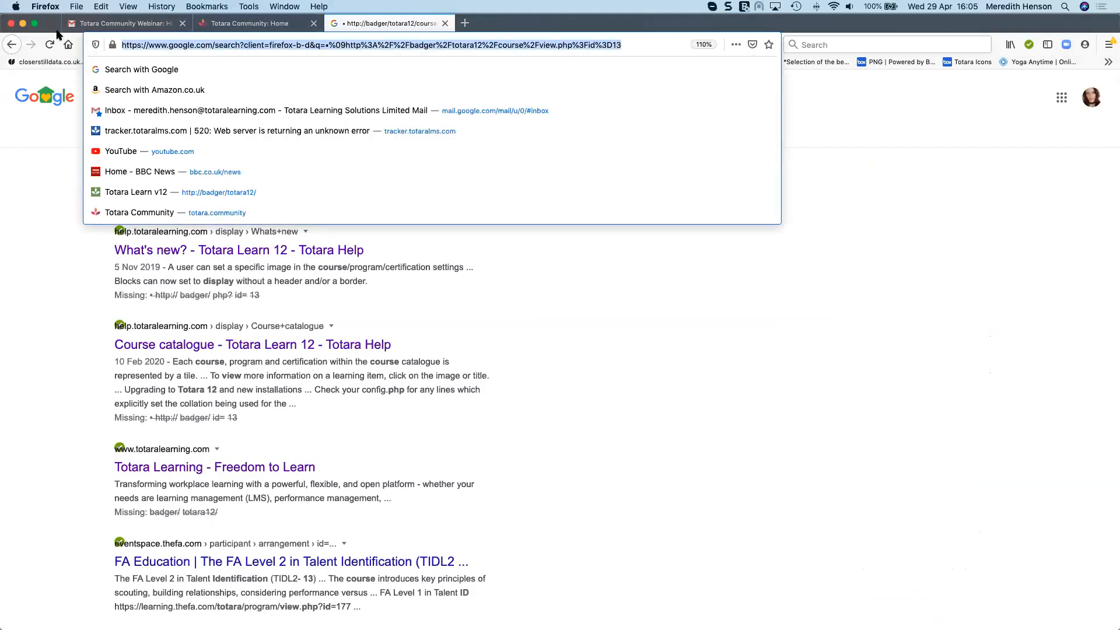
type("• http://badger/totara12/course/view.php?id=13")
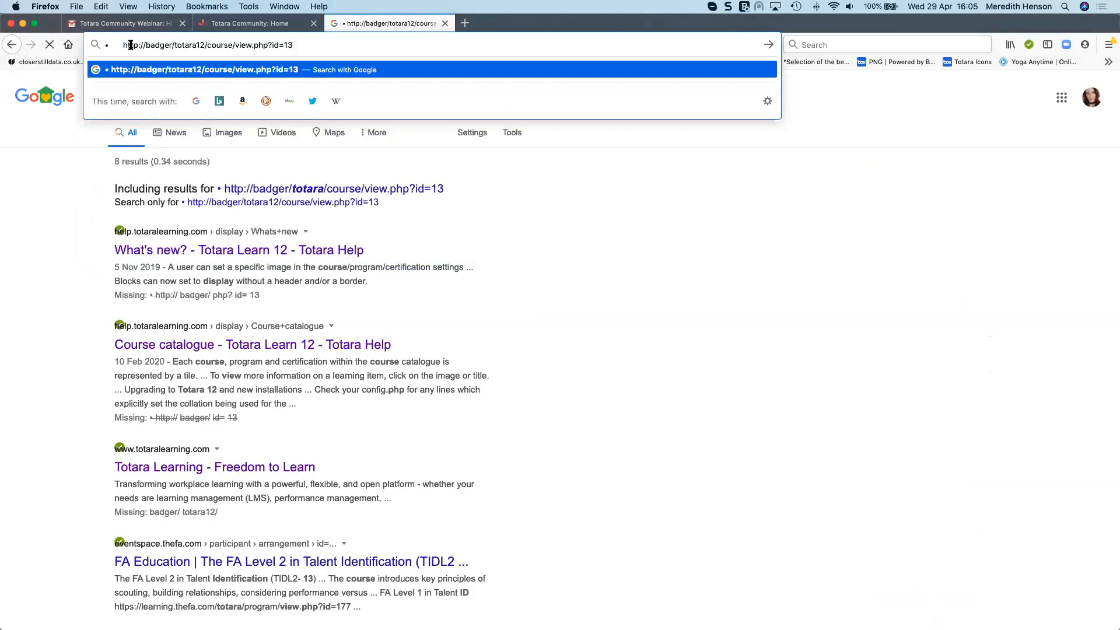
left_click_drag(146, 45, 100, 44)
key("BackSpace")
key("Return")
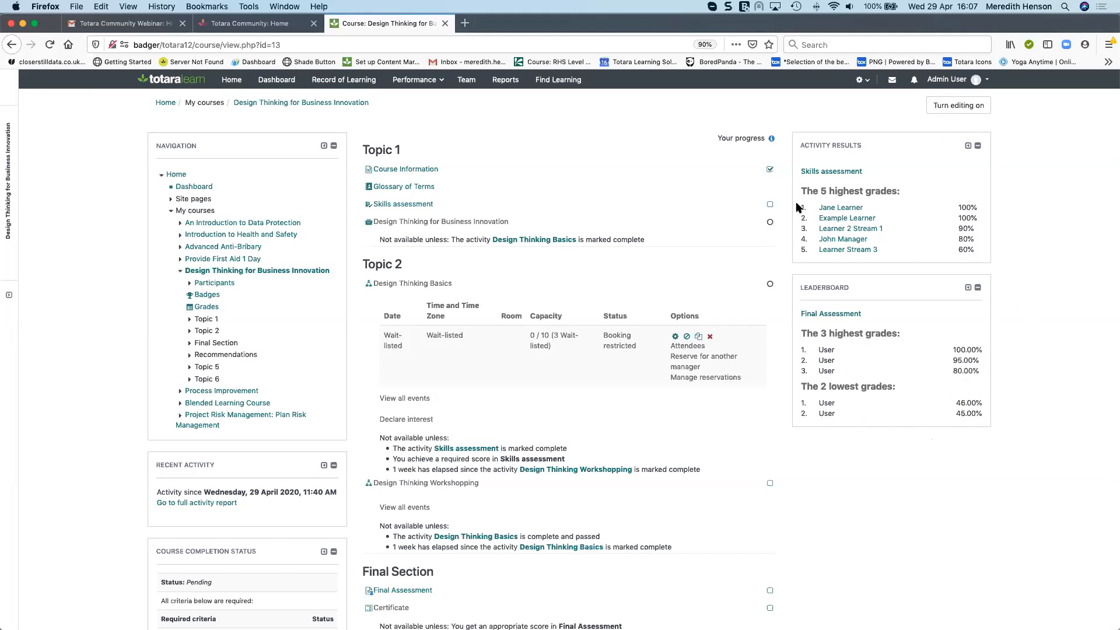
Turn editing on for the Design Thinking for Business Innovation course and open the Activity results block's configuration
left_click(955, 105)
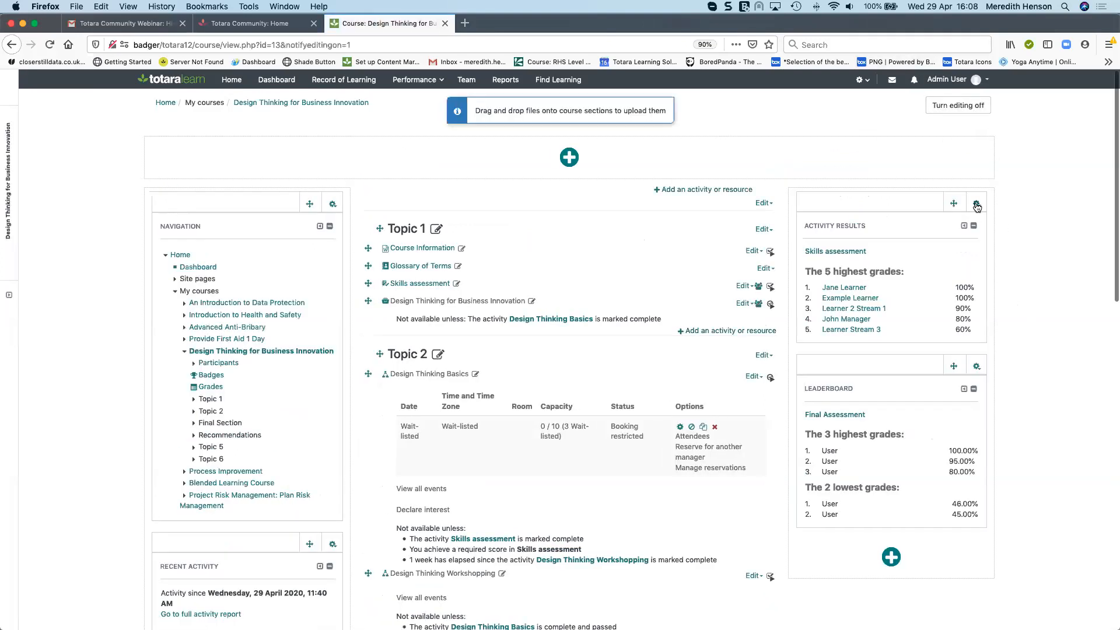
left_click(977, 203)
left_click(941, 225)
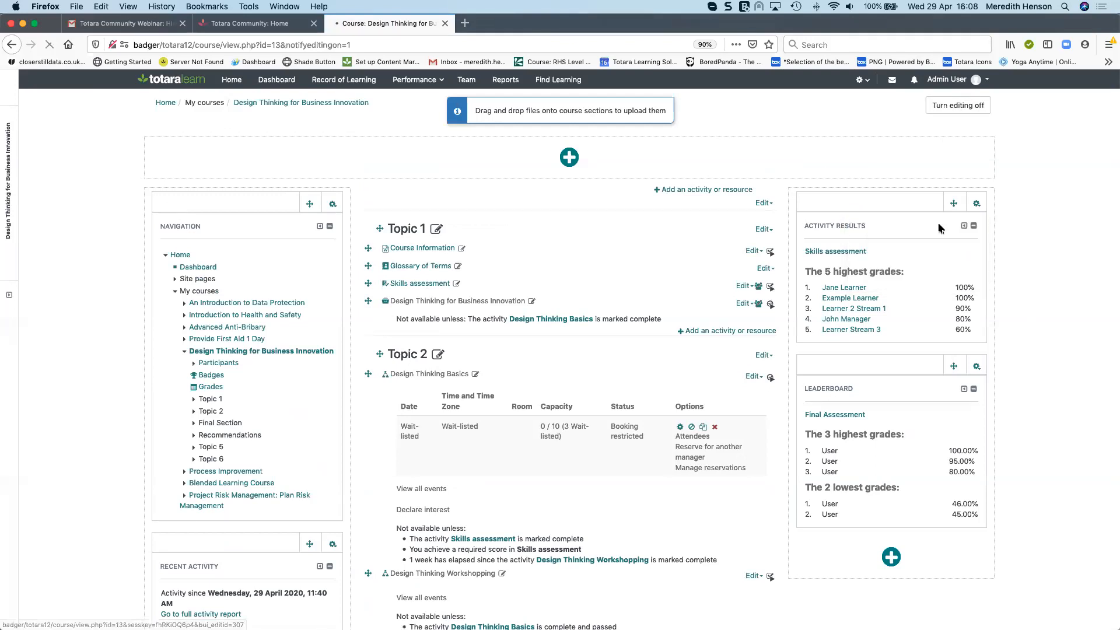
left_click(411, 350)
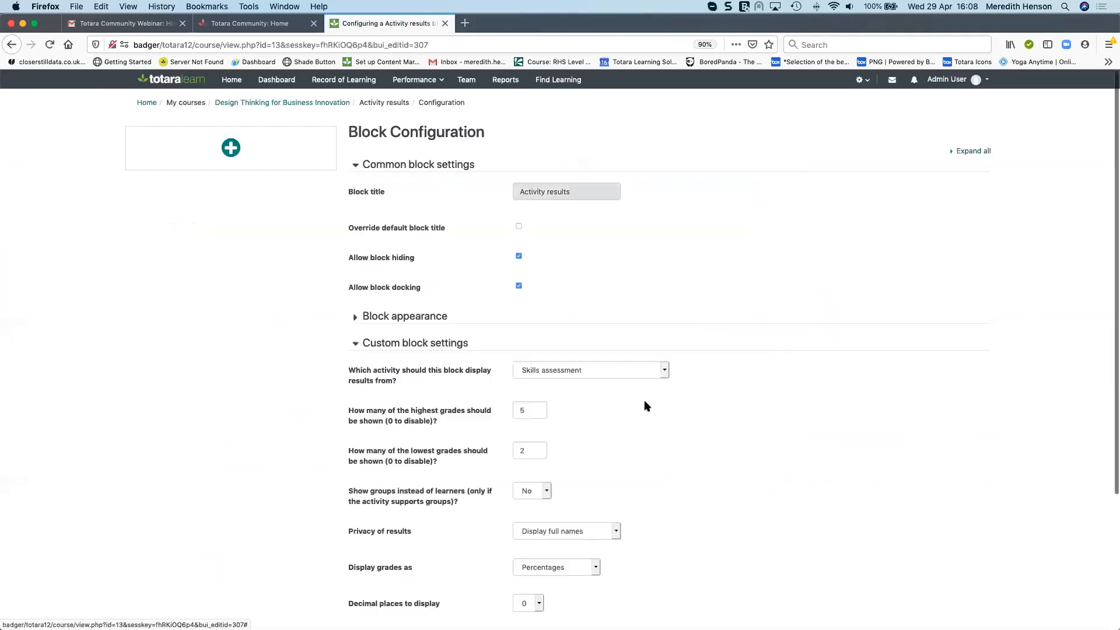
Review the Activity results block's custom settings, including the Privacy of results options
double_click(513, 412)
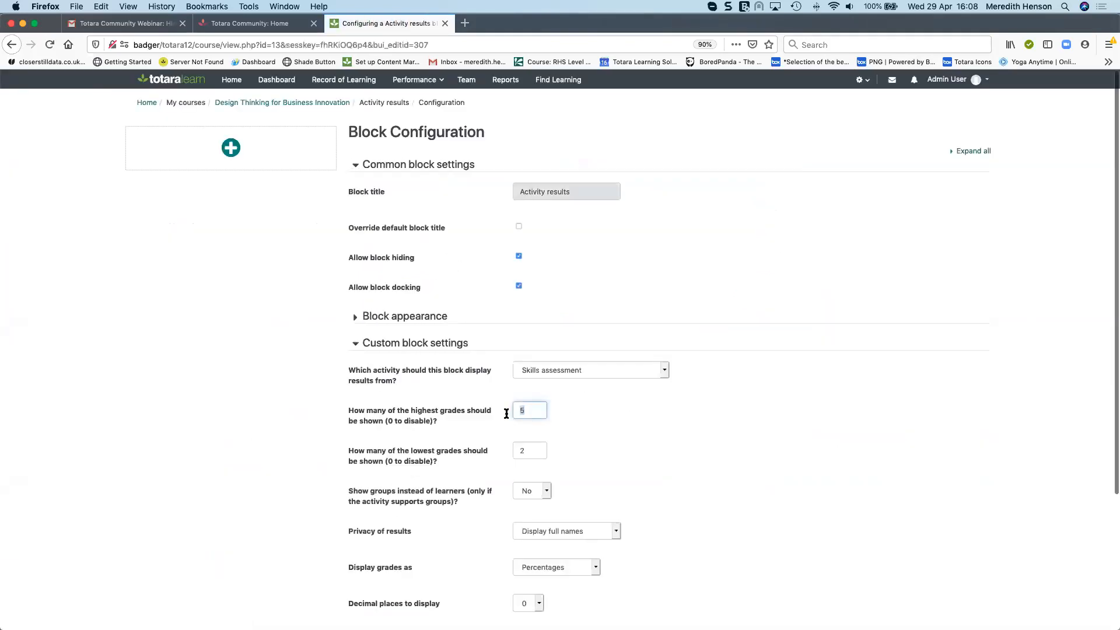
scroll(507, 414, "down", 1)
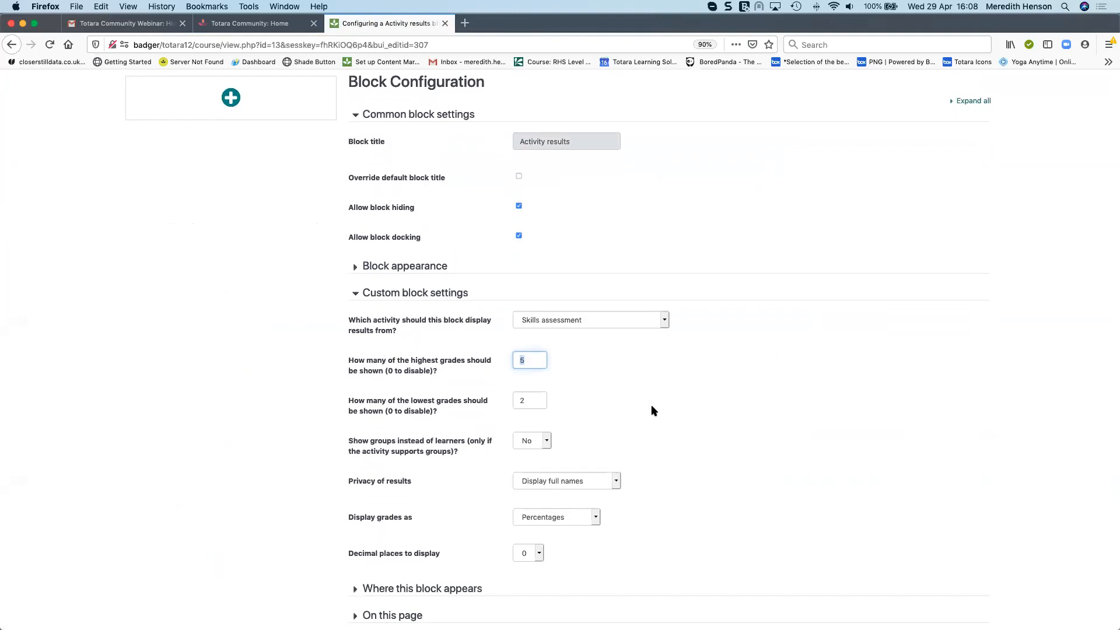
scroll(651, 404, "down", 2)
left_click(619, 399)
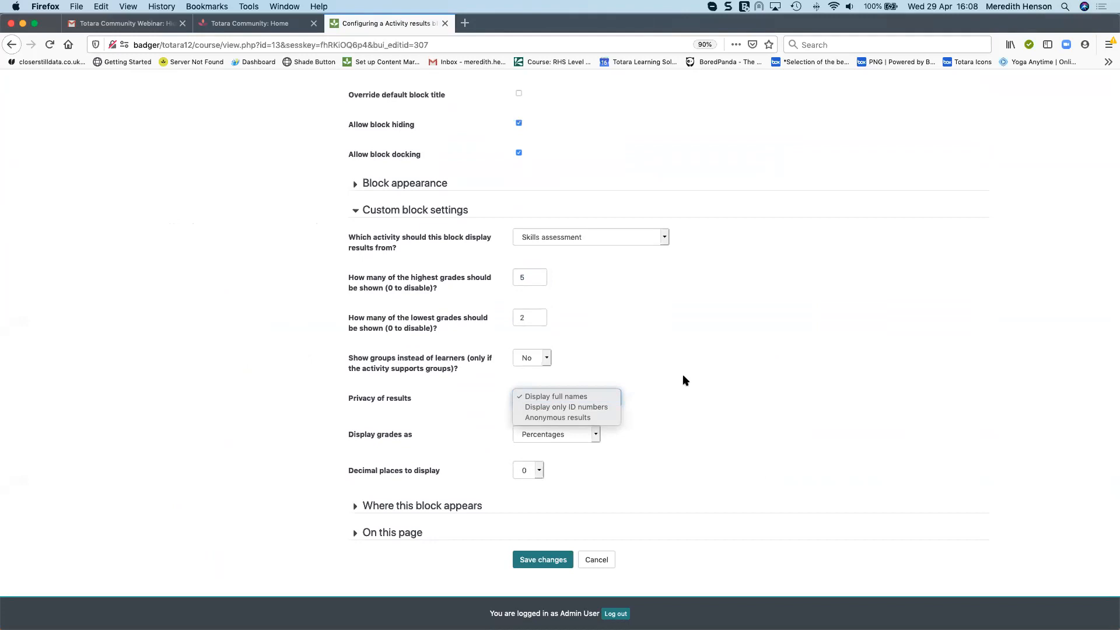
left_click(855, 380)
scroll(857, 379, "up", 1)
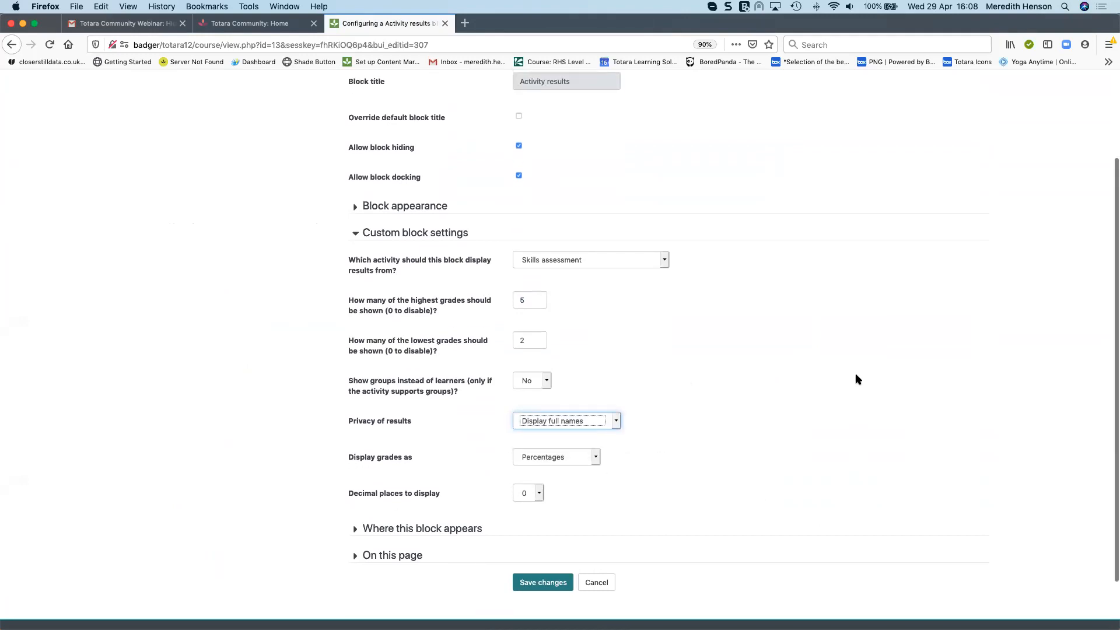
scroll(857, 379, "up", 5)
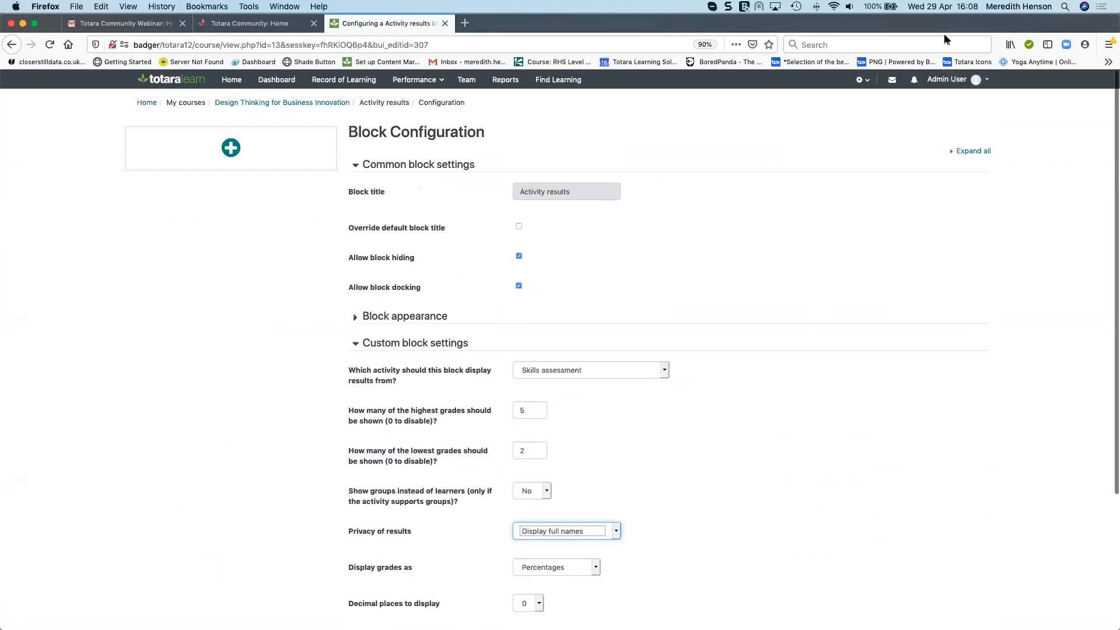
Open the Admin User profile in a new tab, start editing it and expand the Optional section
left_click(956, 82)
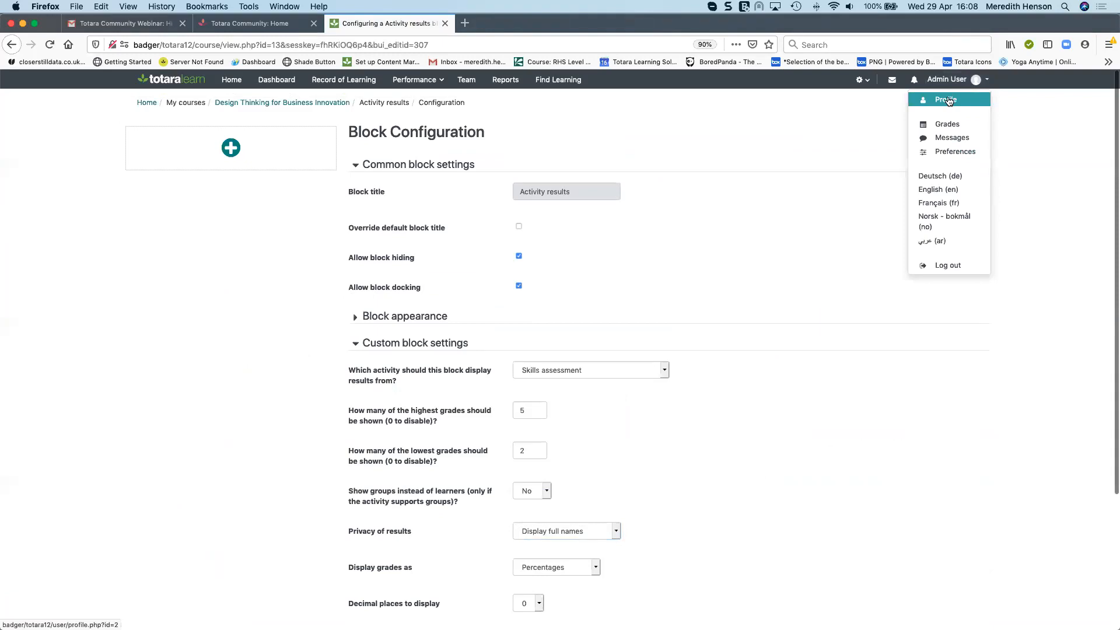
left_click(949, 101, "super")
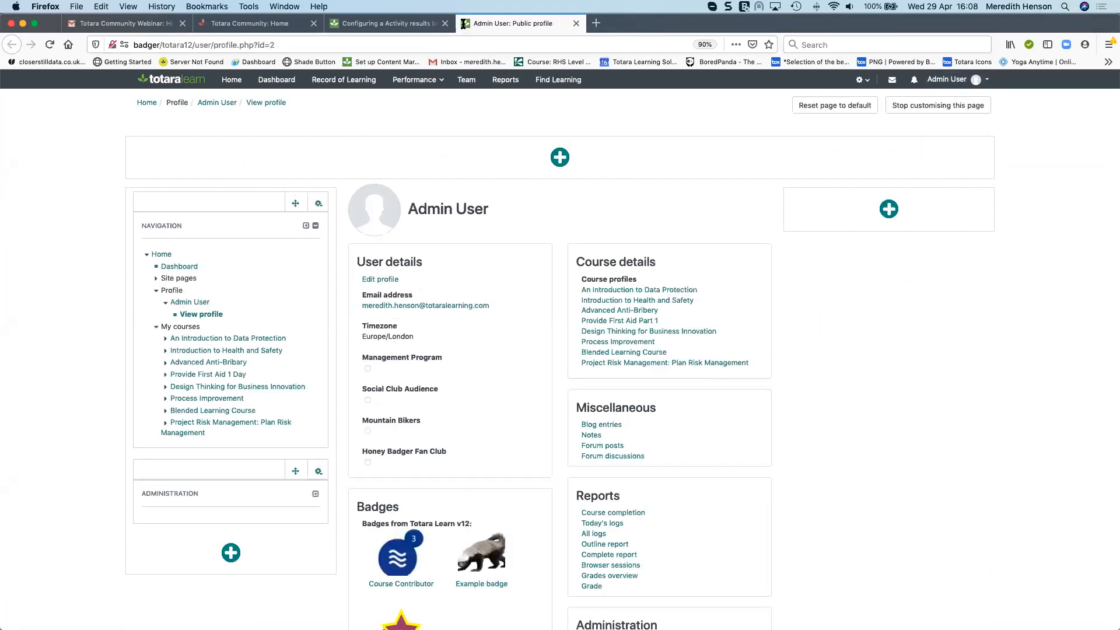
scroll(480, 251, "down", 1)
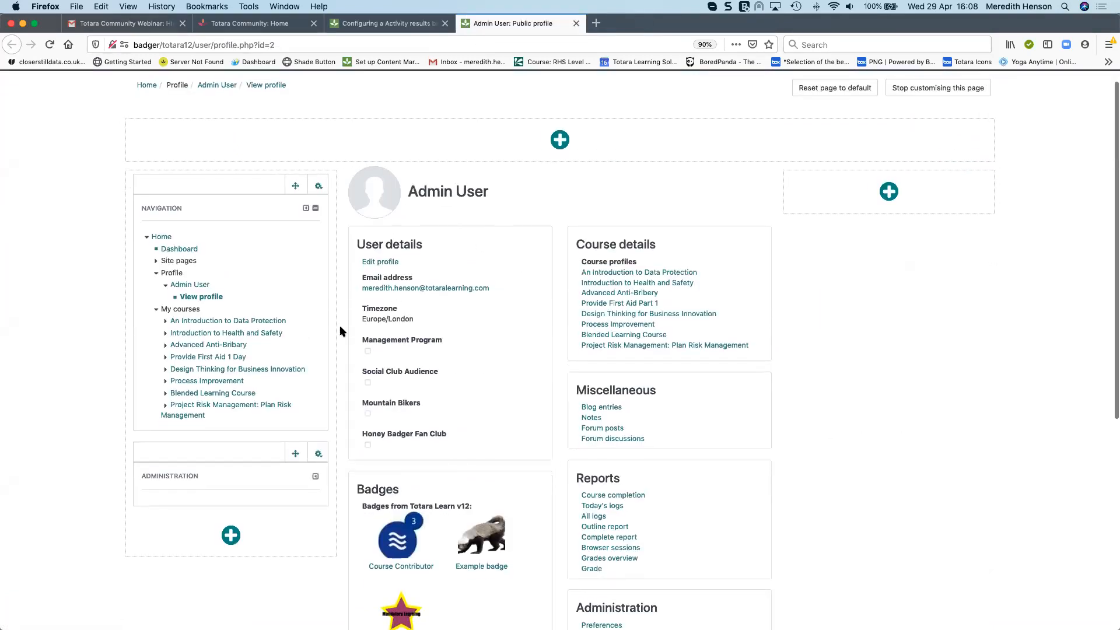
left_click(370, 263)
scroll(642, 435, "down", 12)
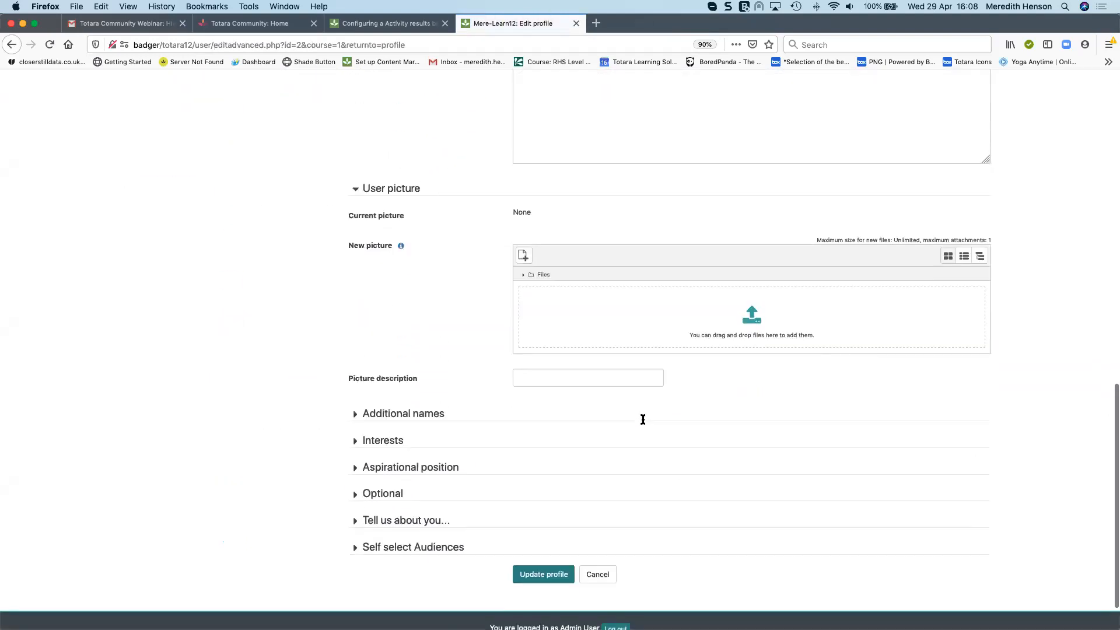
left_click(373, 492)
scroll(339, 444, "down", 6)
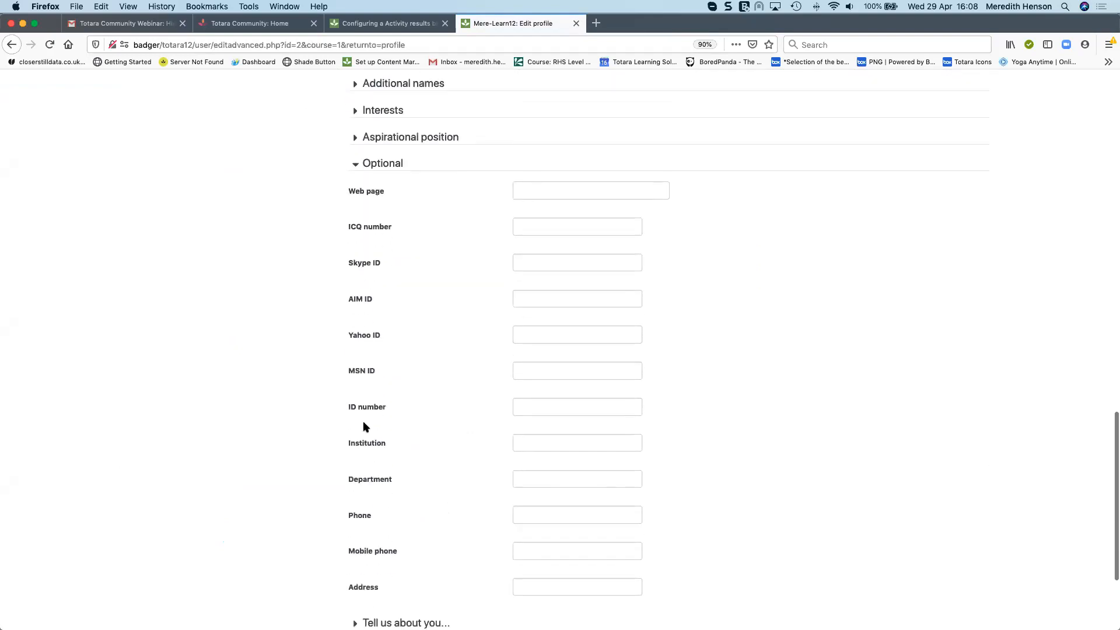
Enter an ID number in the profile's ID number field and delete it again
left_click(577, 354)
type("123456")
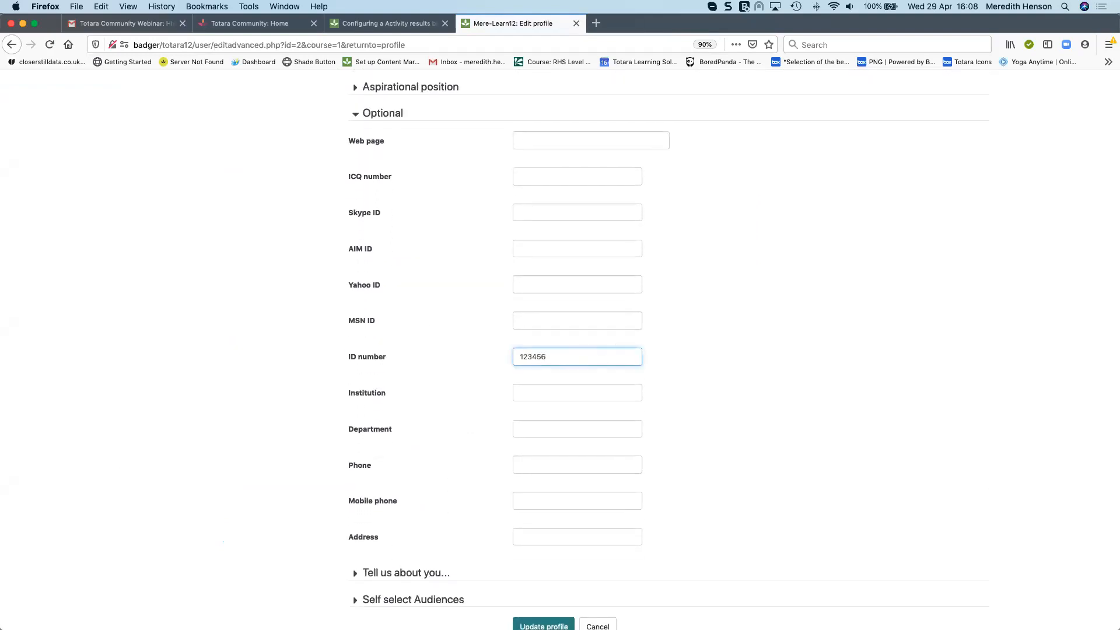
key("BackSpace")
key("BackSpace")
key("BackSpace")
key("BackSpace")
key("BackSpace")
Return to the block configuration tab and review the Display grades as and Decimal places to display options
scroll(563, 233, "up", 1)
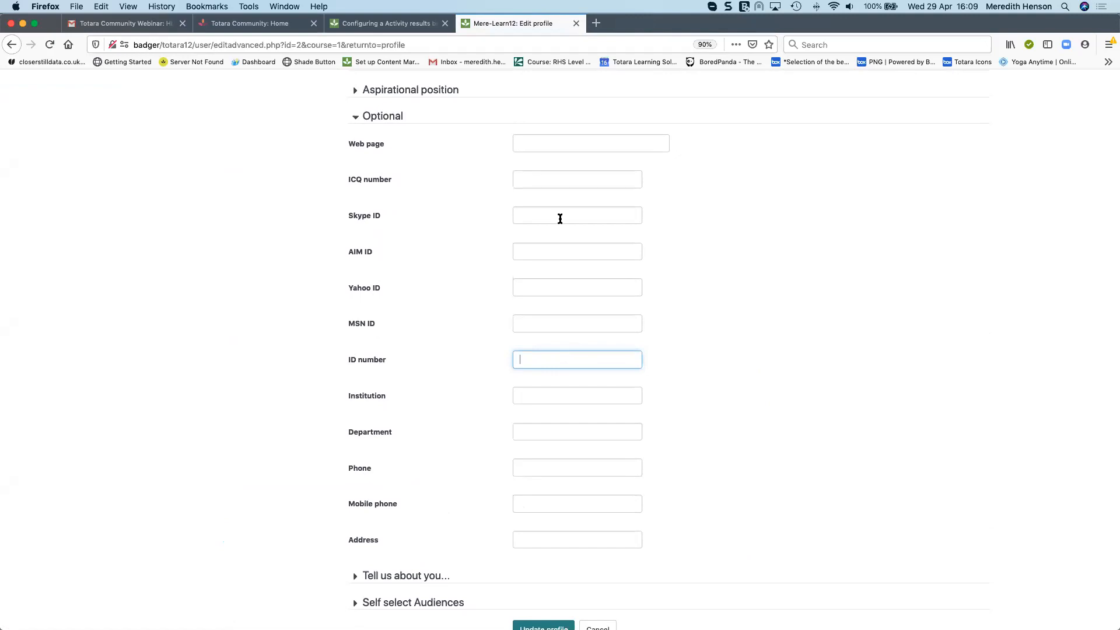
left_click(401, 25)
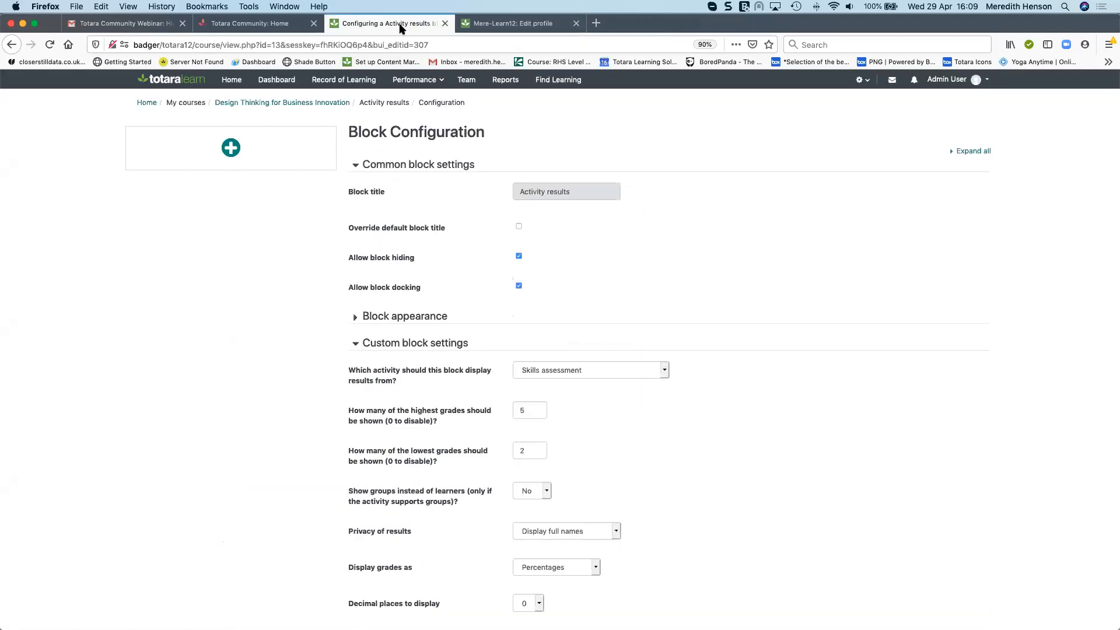
scroll(816, 324, "down", 5)
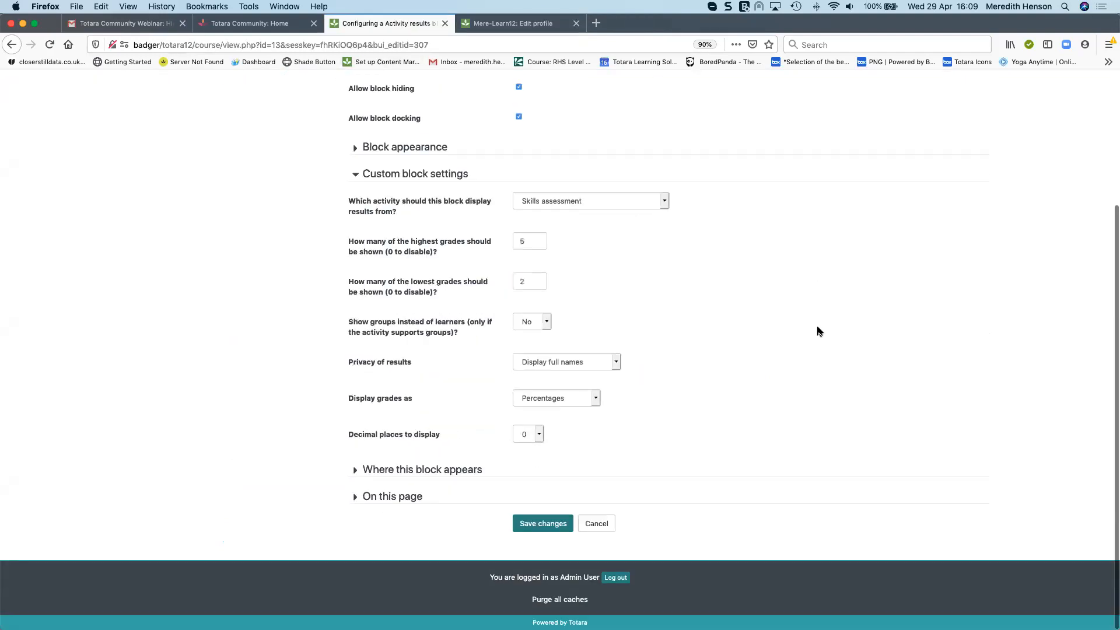
left_click(597, 398)
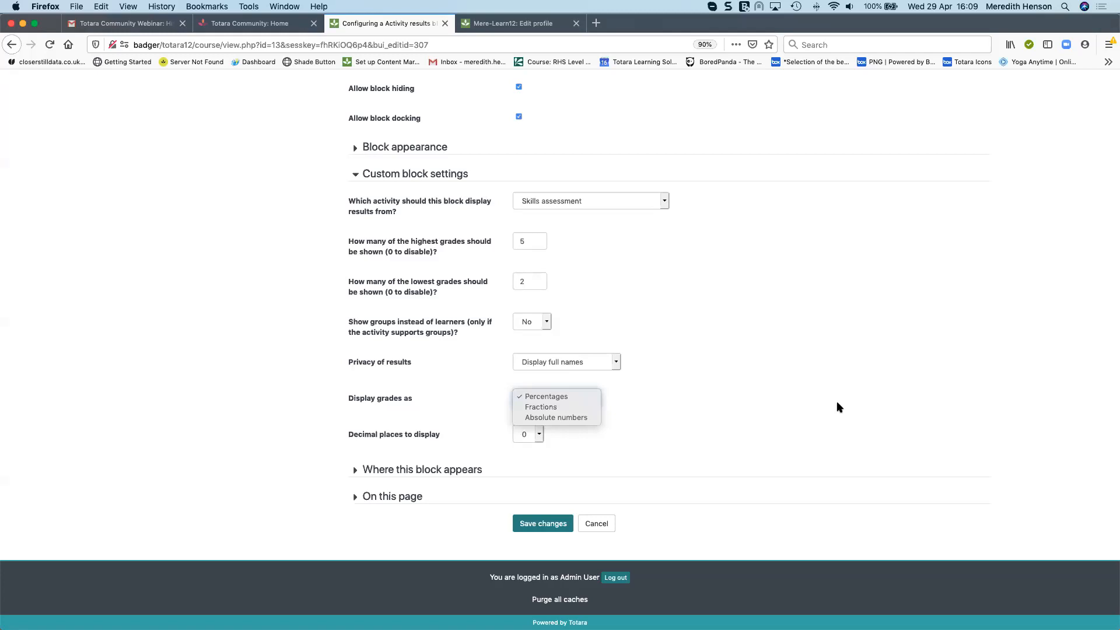
left_click(733, 444)
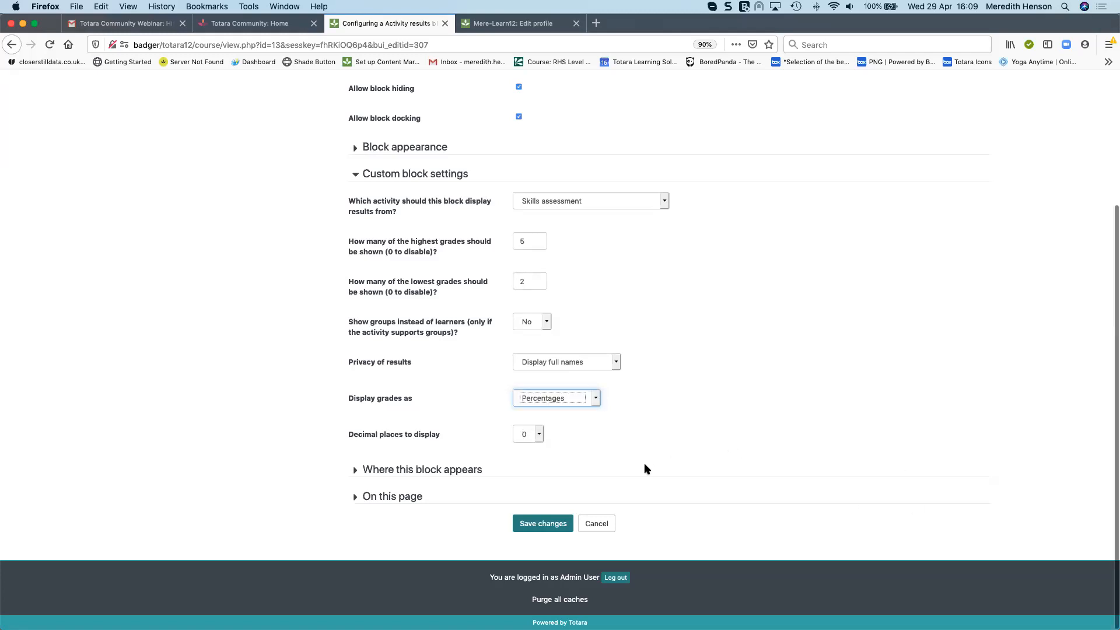
left_click(742, 426)
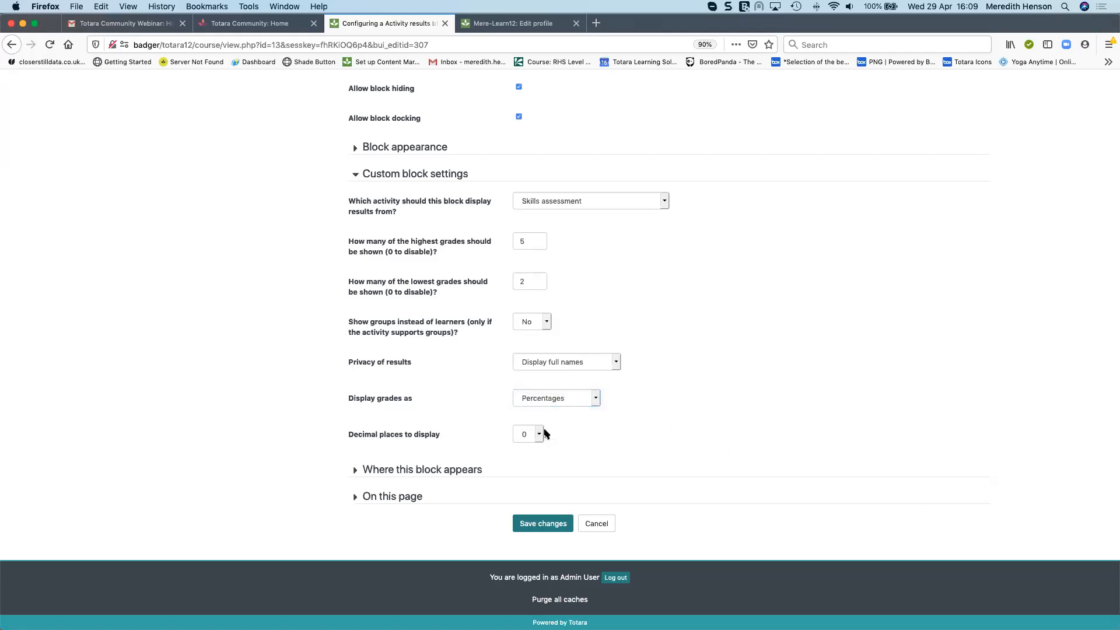
left_click(539, 434)
left_click(762, 403)
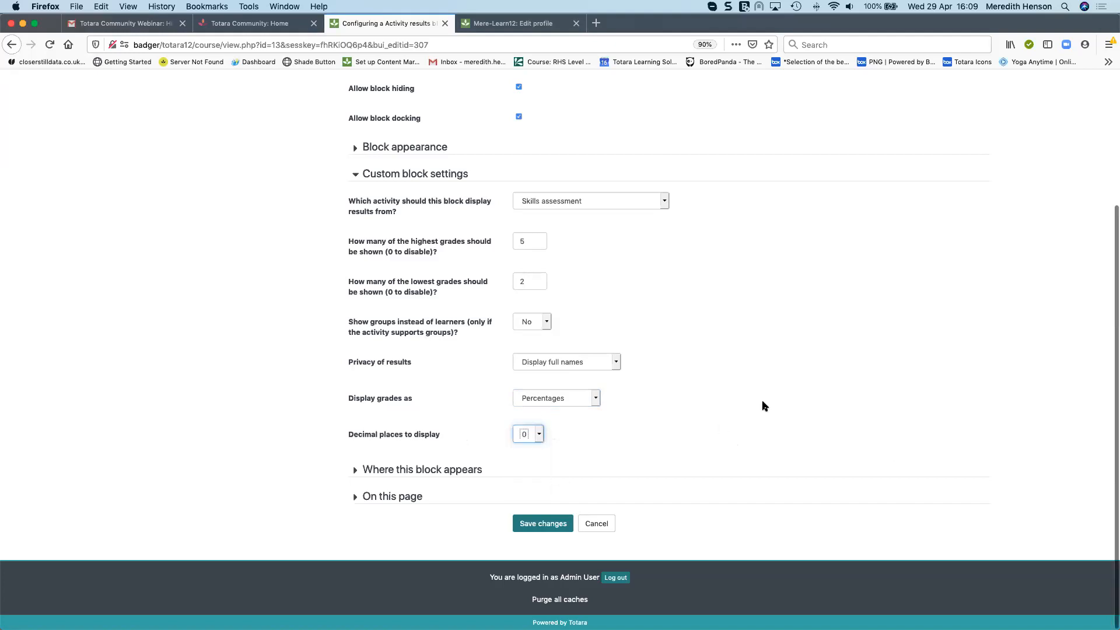
left_click(537, 437)
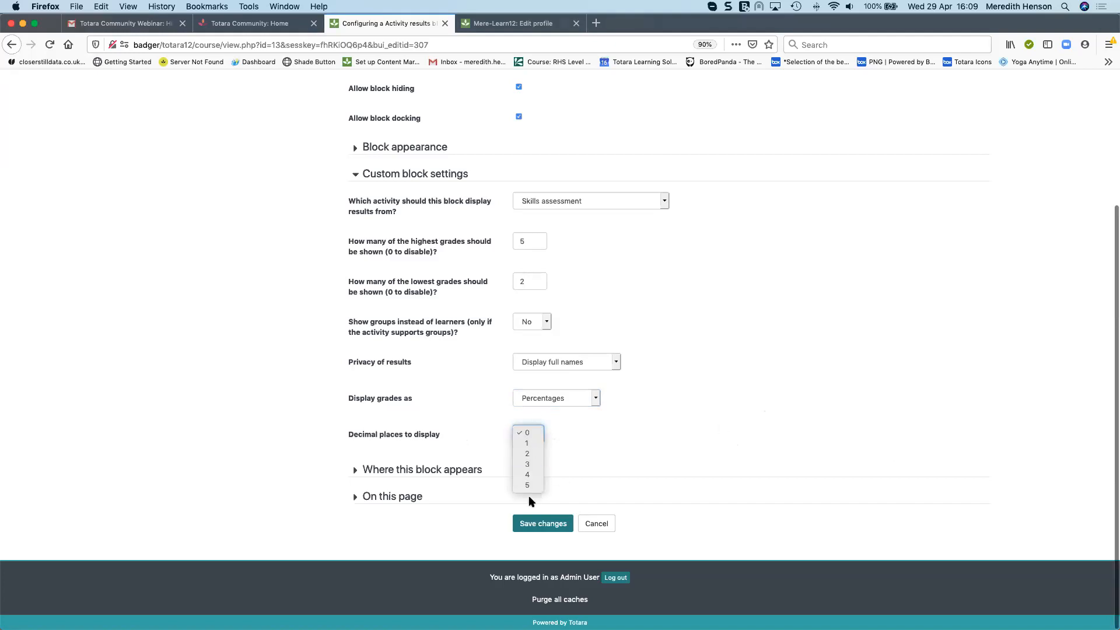
left_click(636, 440)
scroll(635, 444, "up", 1)
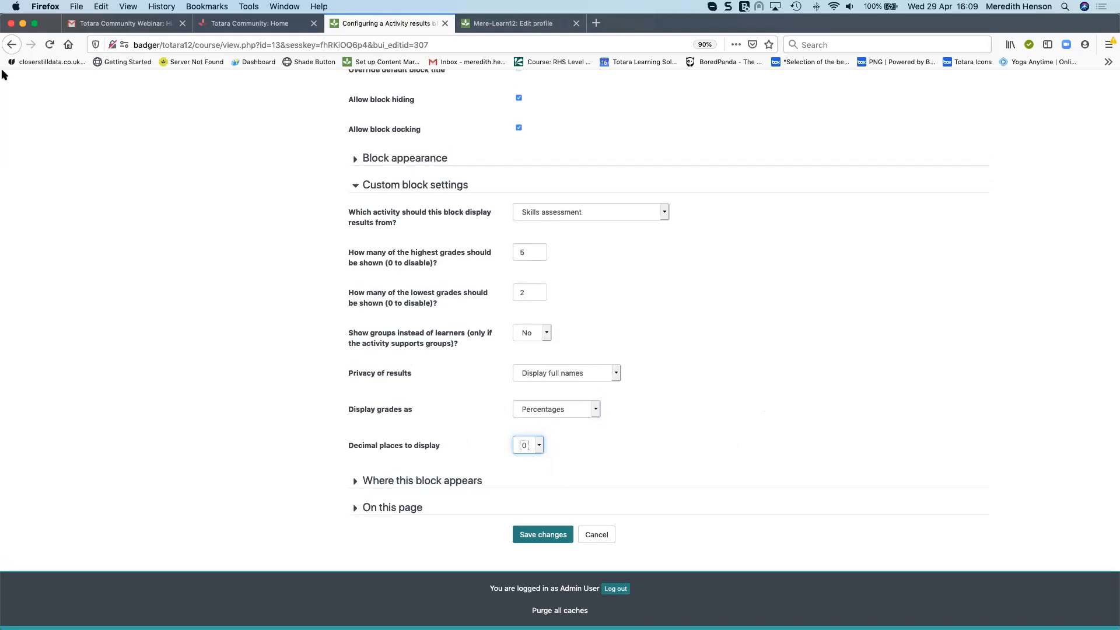
Leave the block configuration without saving and turn editing off for the course
left_click(11, 45)
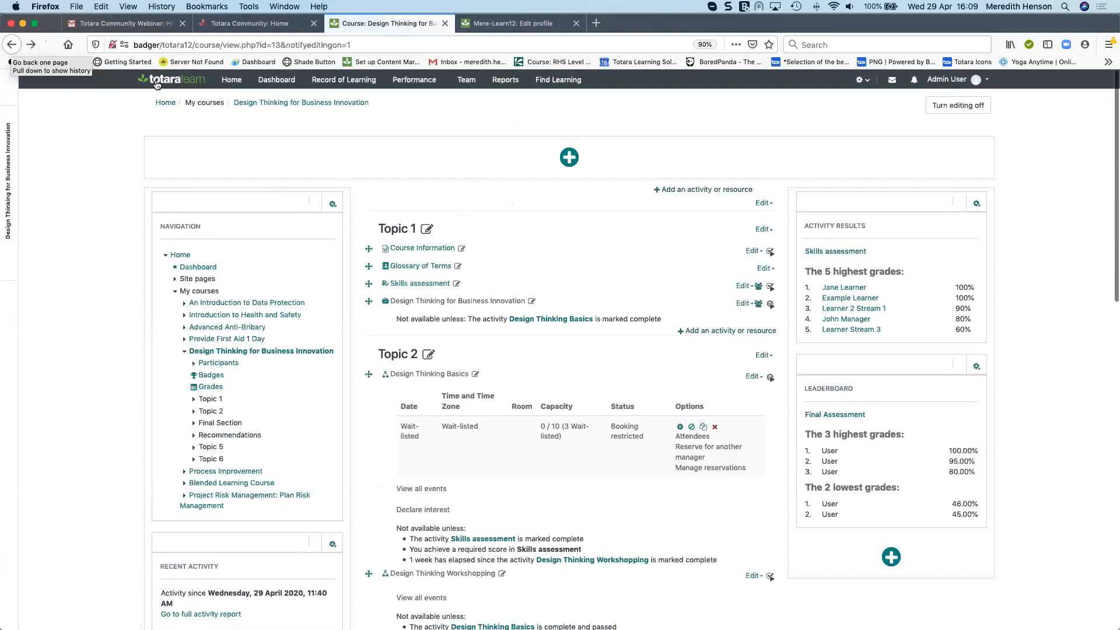
left_click(969, 105)
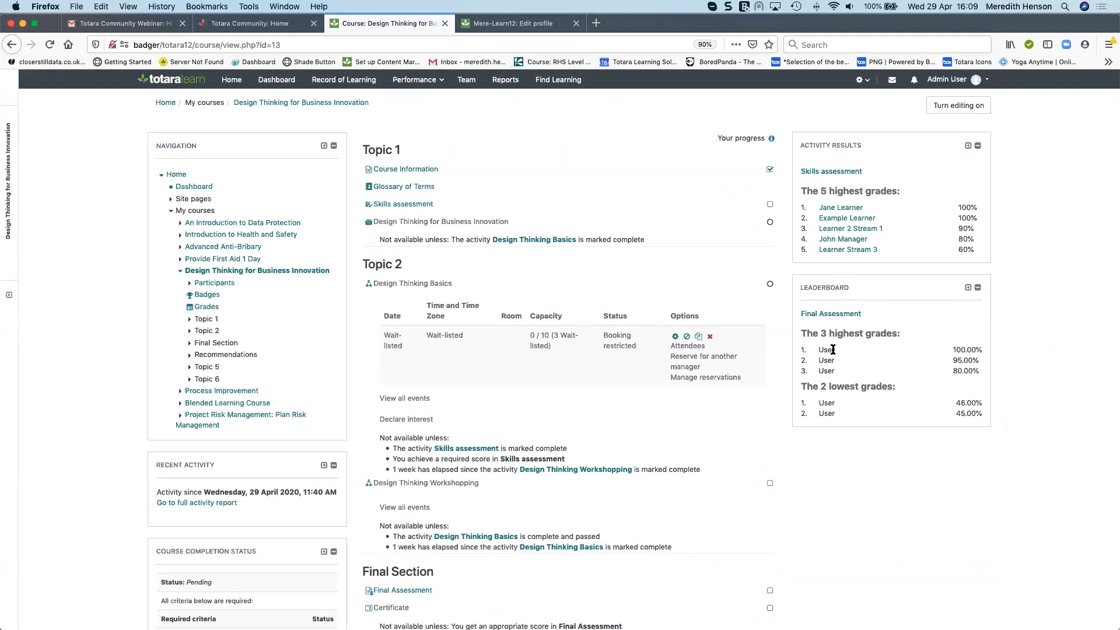
scroll(831, 417, "down", 1)
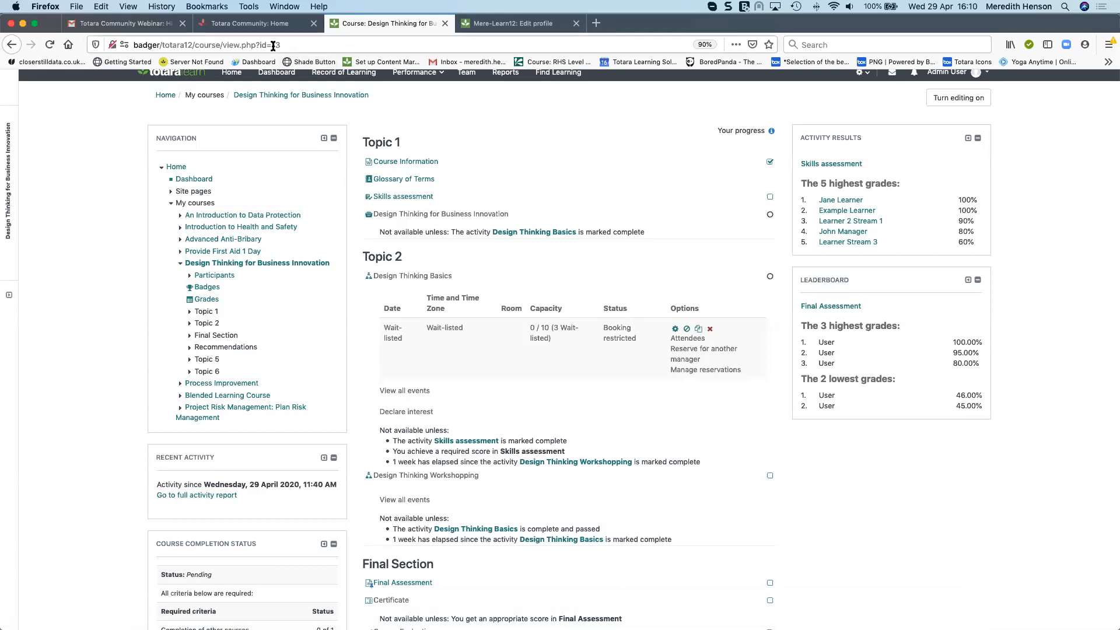
Open the course with id 6 by changing the course page URL to badger/totara12/course/view.php?id=6
left_click_drag(275, 45, 293, 41)
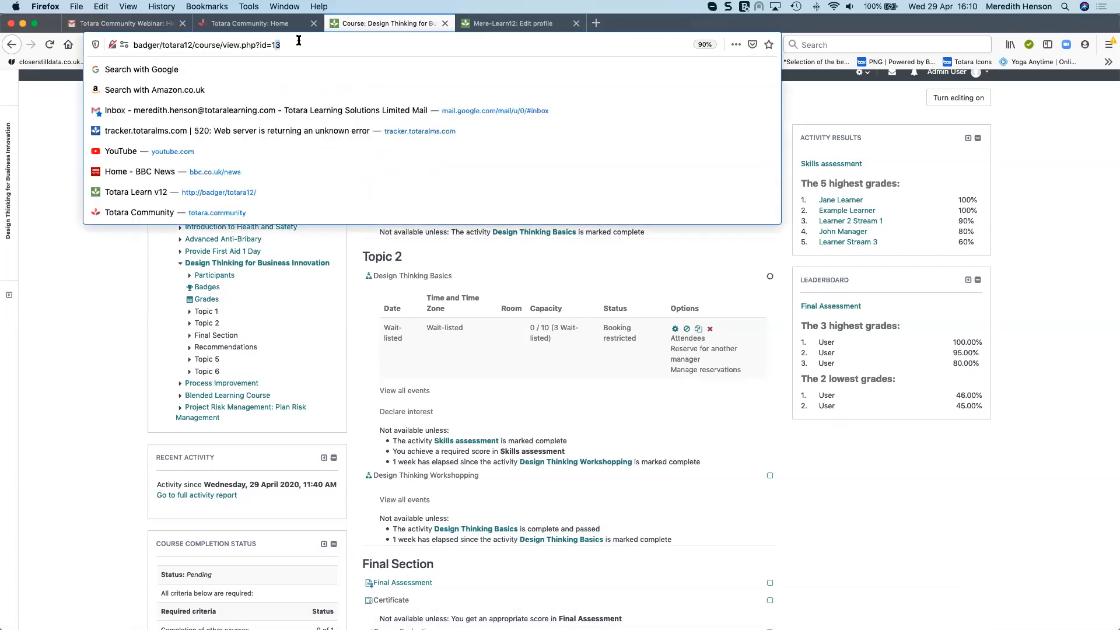
key("BackSpace")
key("BackSpace")
type("6")
key("Return")
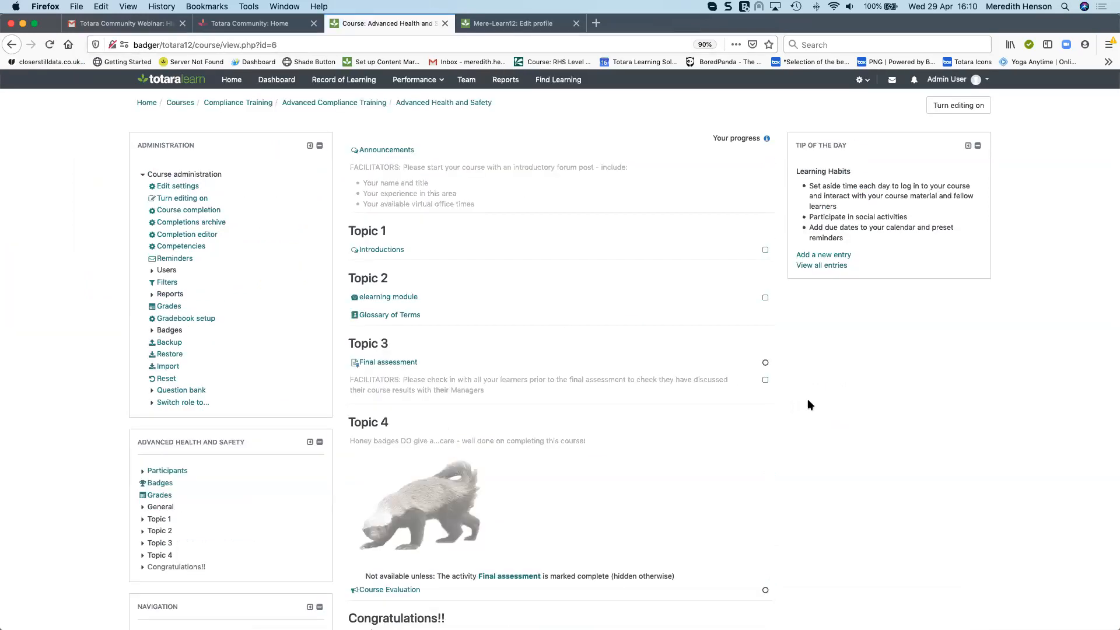
Turn editing on in the Advanced Health and Safety course
scroll(811, 399, "down", 1)
scroll(942, 426, "up", 1)
left_click(958, 105)
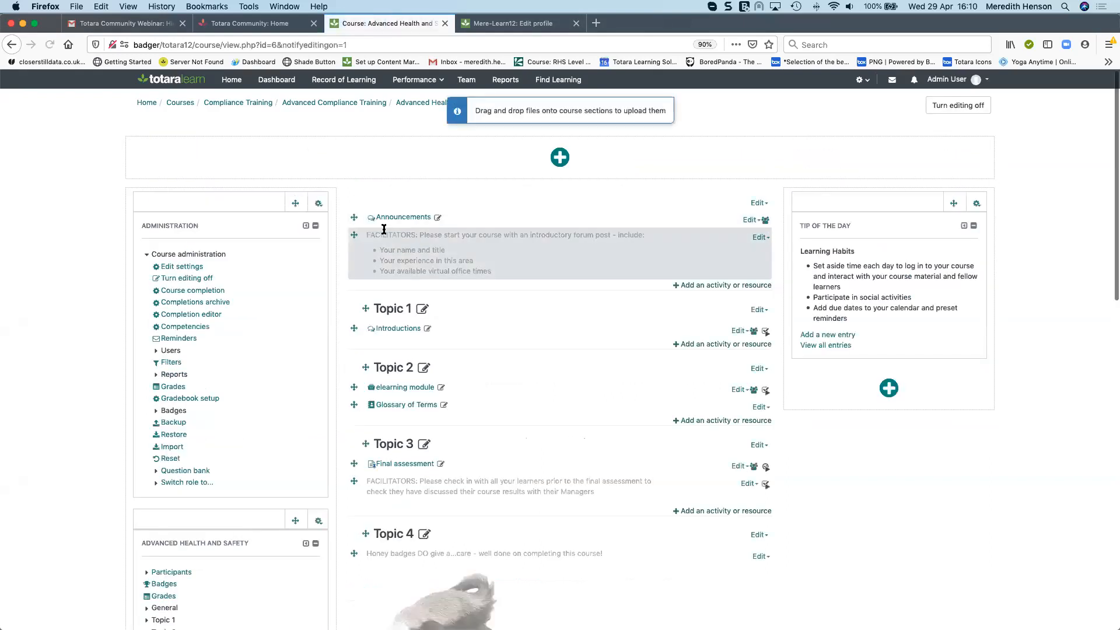
Turn editing off for the Advanced Health and Safety course
left_click(767, 238)
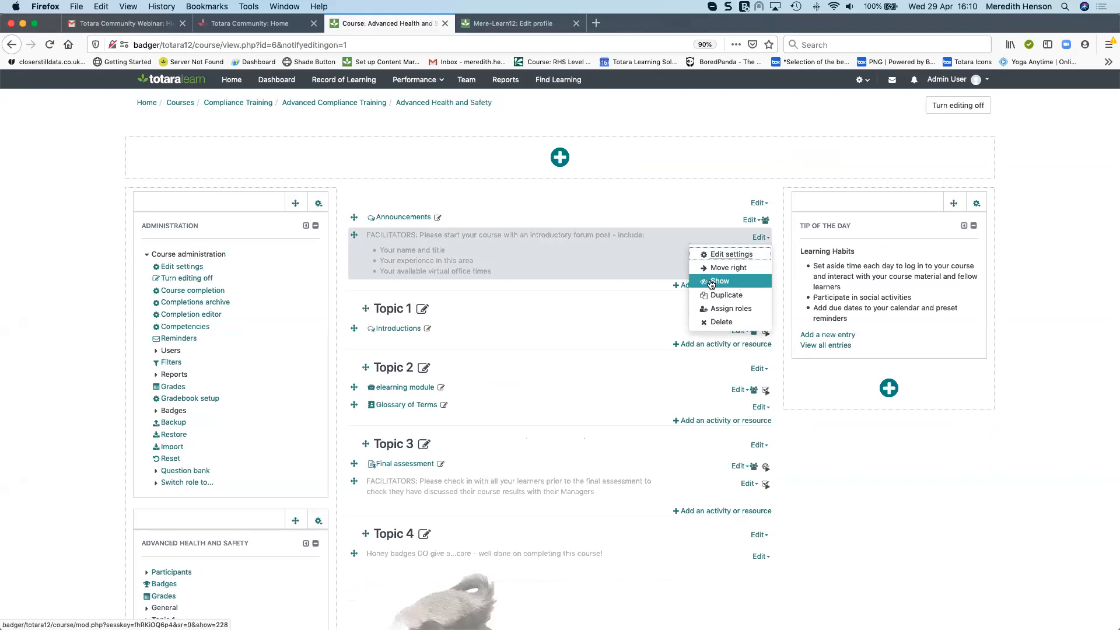
left_click(974, 473)
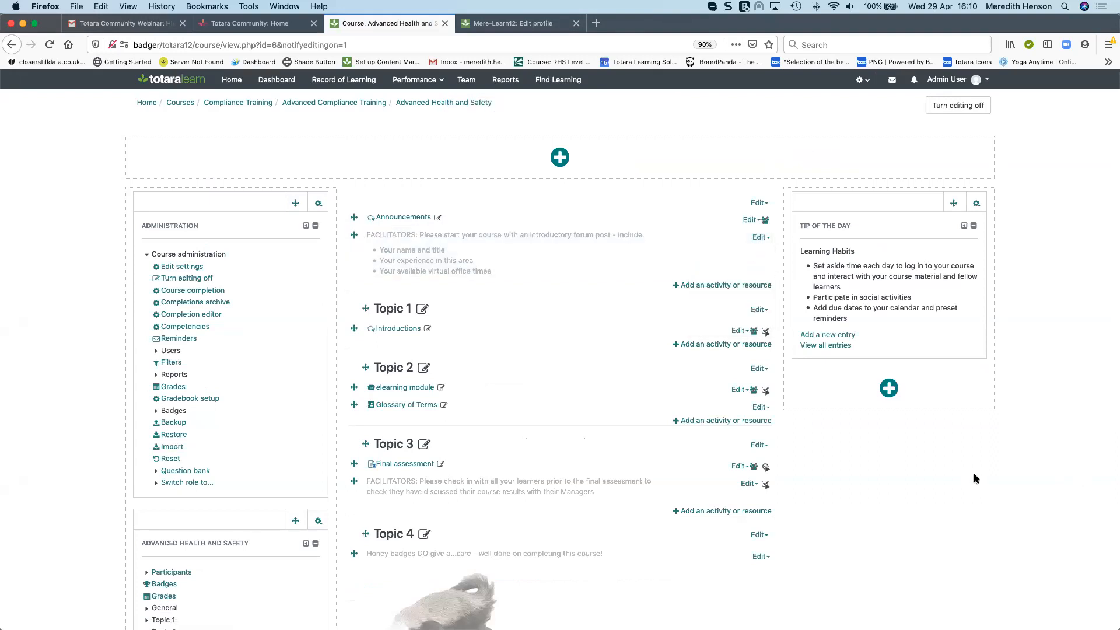
scroll(965, 475, "down", 3)
scroll(962, 478, "down", 4)
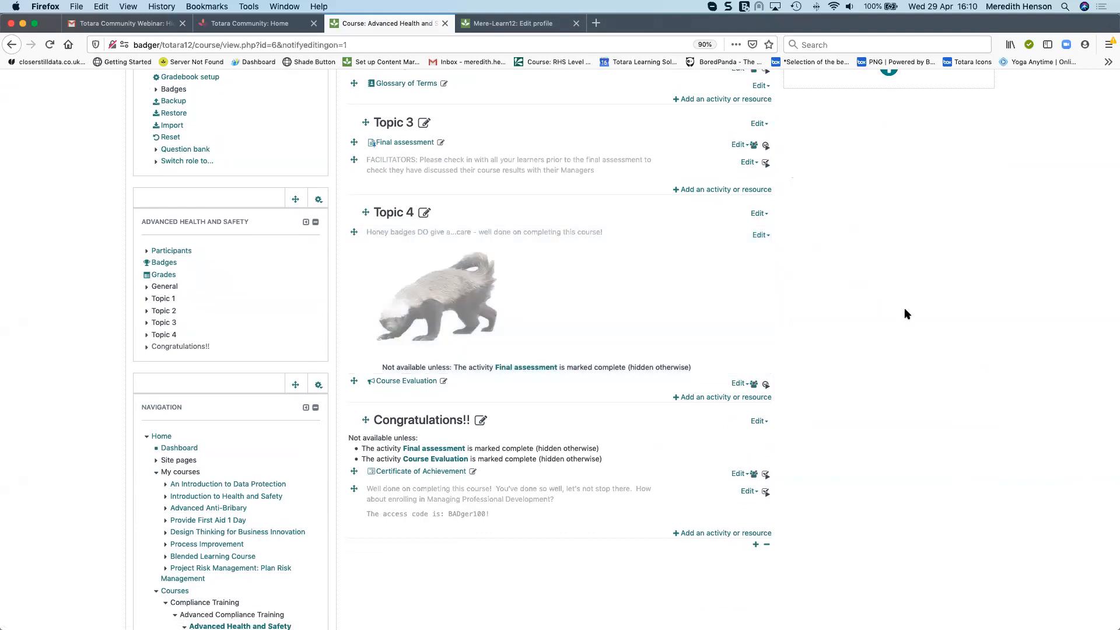
scroll(908, 311, "up", 7)
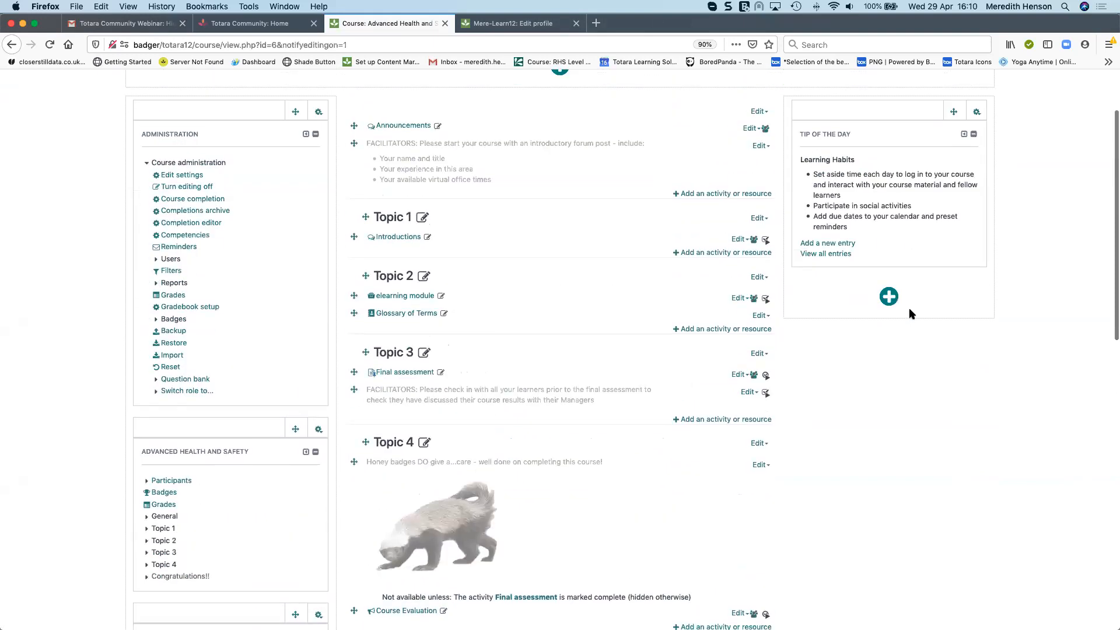
scroll(908, 311, "up", 2)
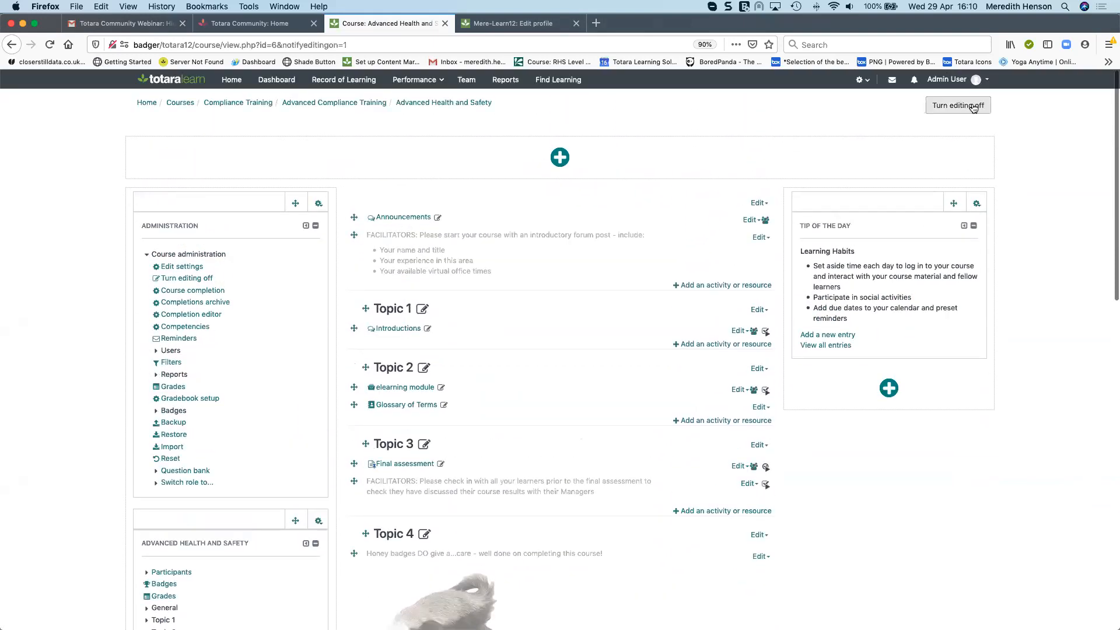
left_click(973, 105)
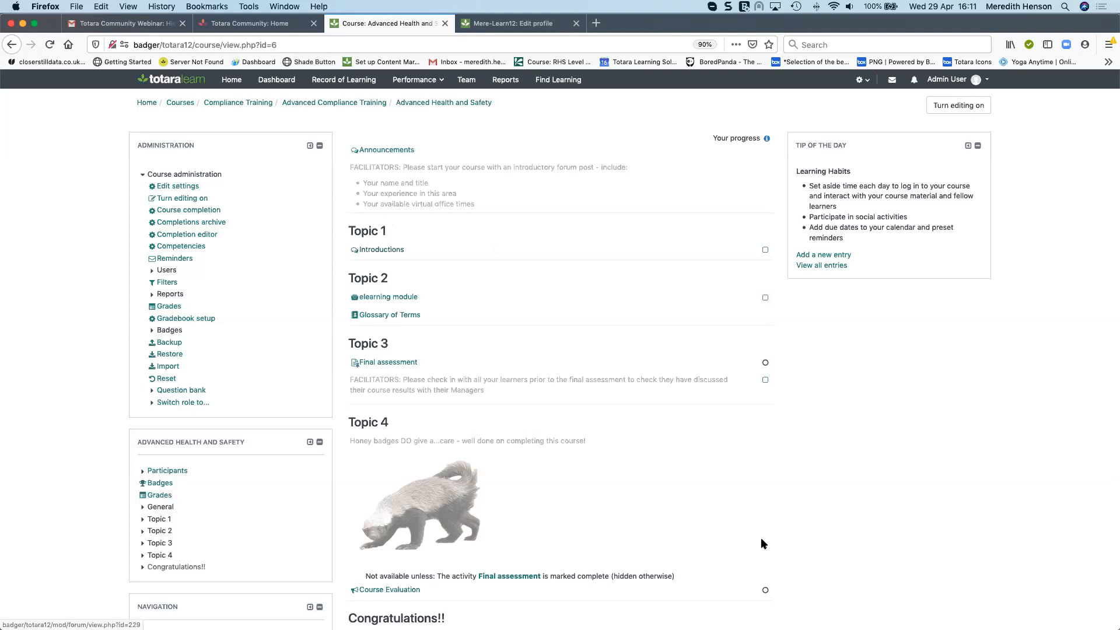
Switch the course view to the Learner role
scroll(725, 497, "down", 3)
scroll(425, 459, "down", 1)
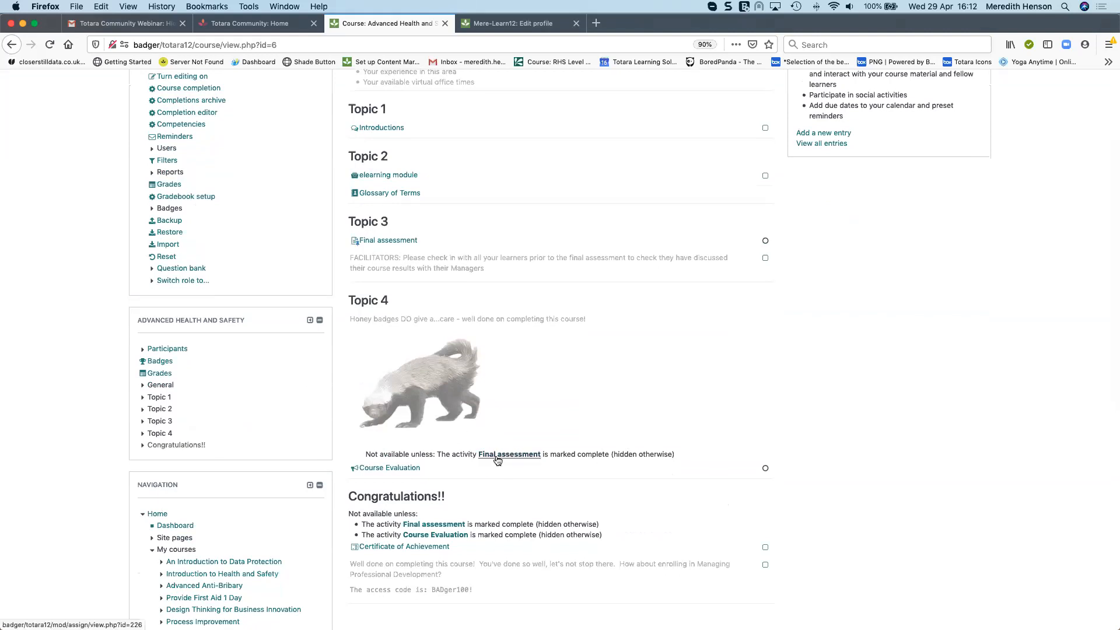
left_click(153, 283)
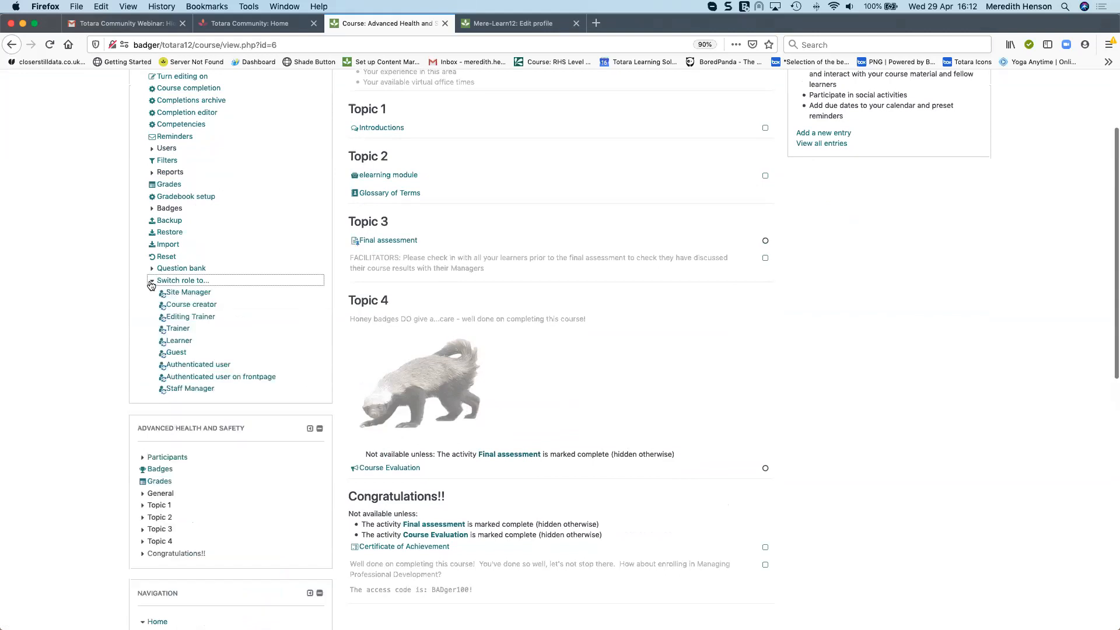
left_click(179, 341)
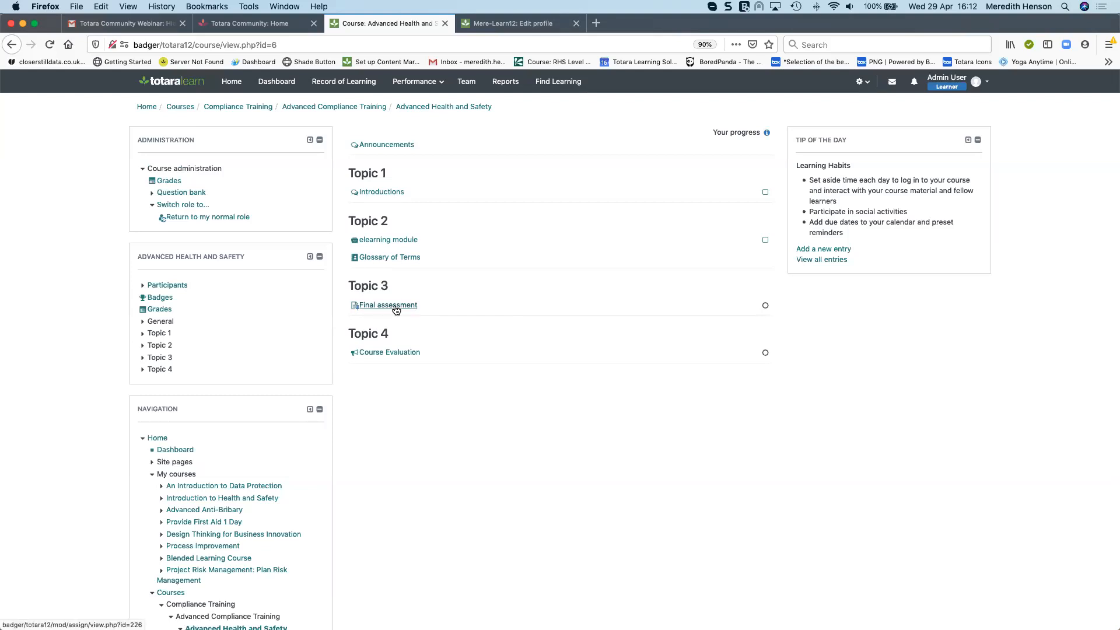
Return to the normal role from the user menu
left_click(970, 82)
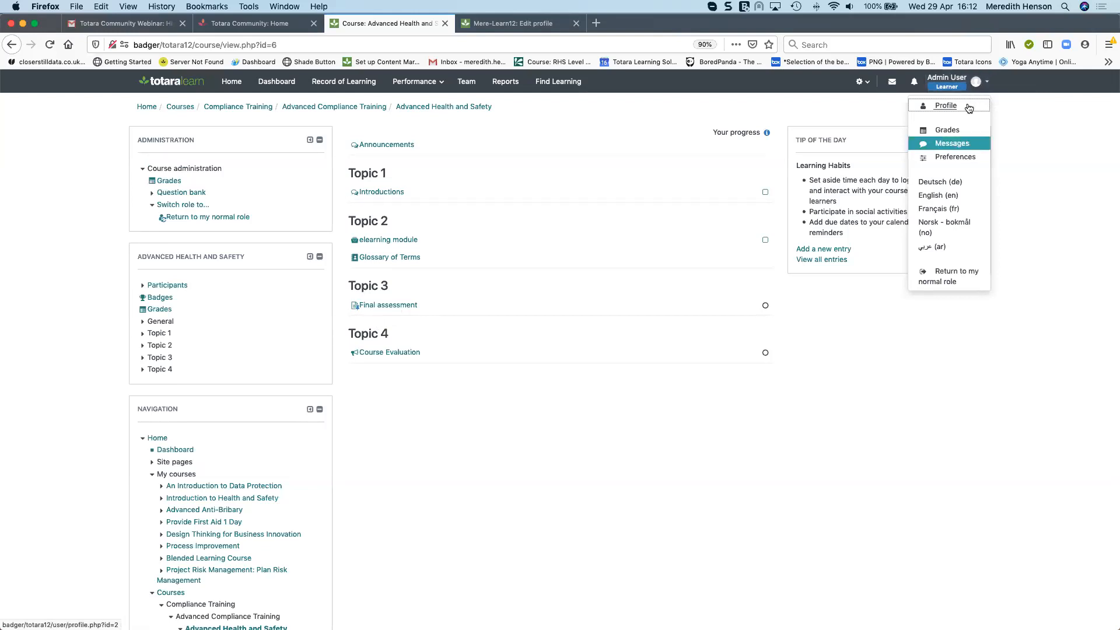
left_click(933, 278)
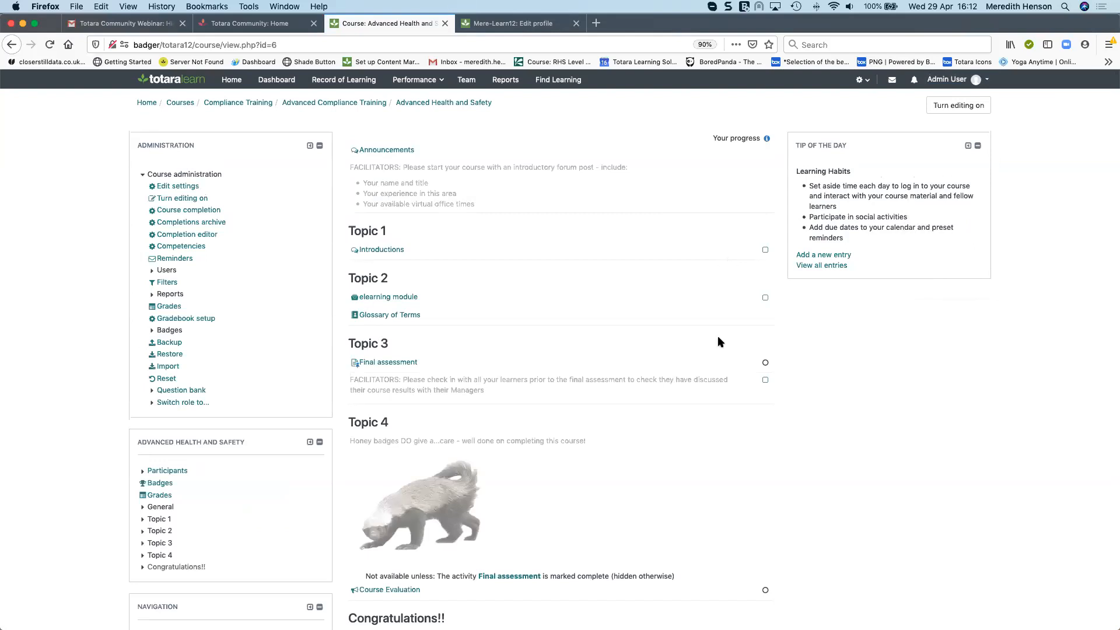
scroll(718, 337, "down", 1)
scroll(719, 338, "up", 1)
Turn editing on and open the Tip of the Day block's configuration
left_click(949, 108)
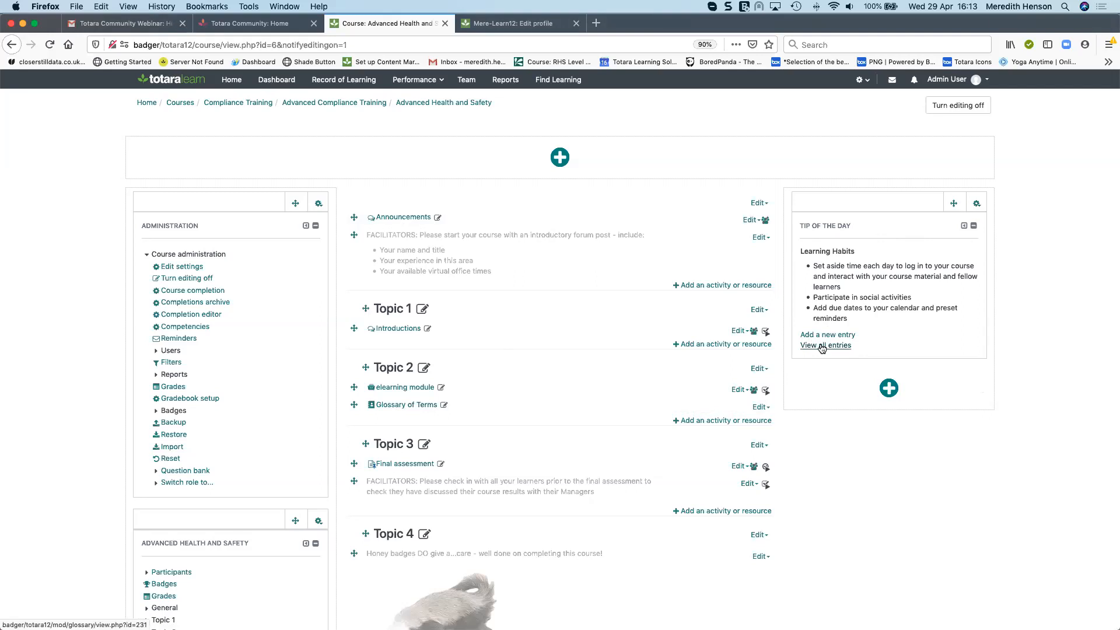
left_click(977, 204)
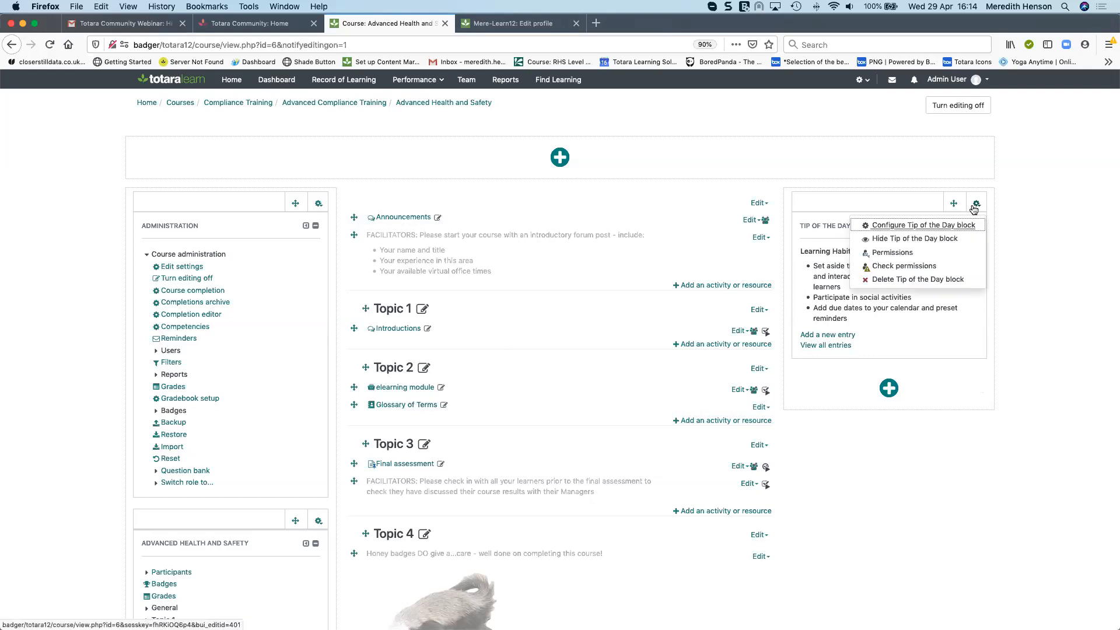
left_click(954, 226)
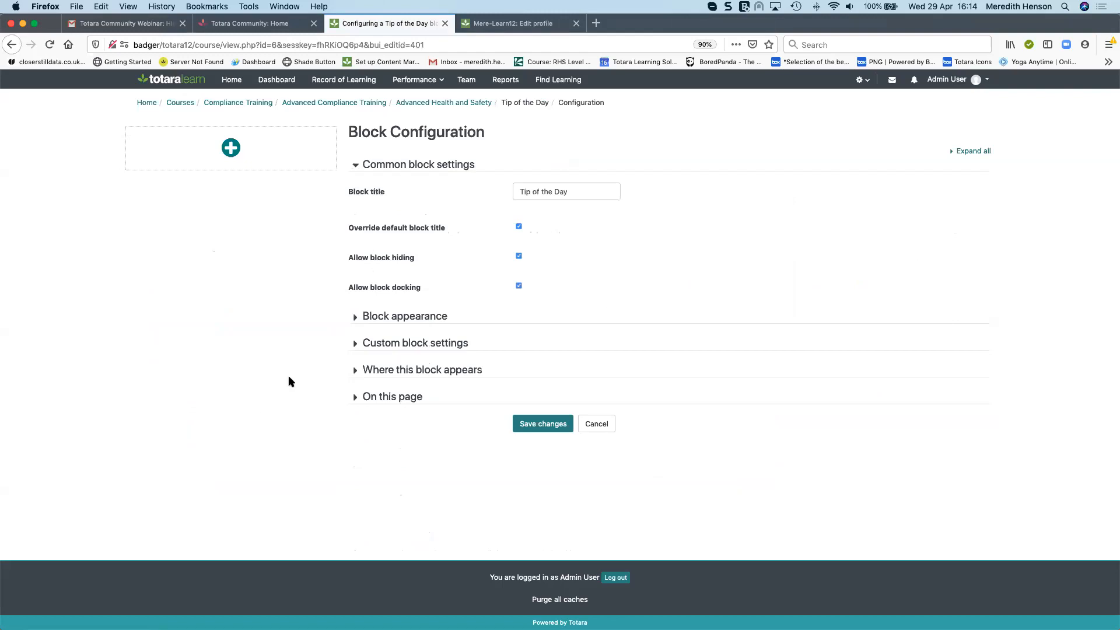
Review the Tip of the Day block's custom settings and leave the configuration without saving
left_click(360, 346)
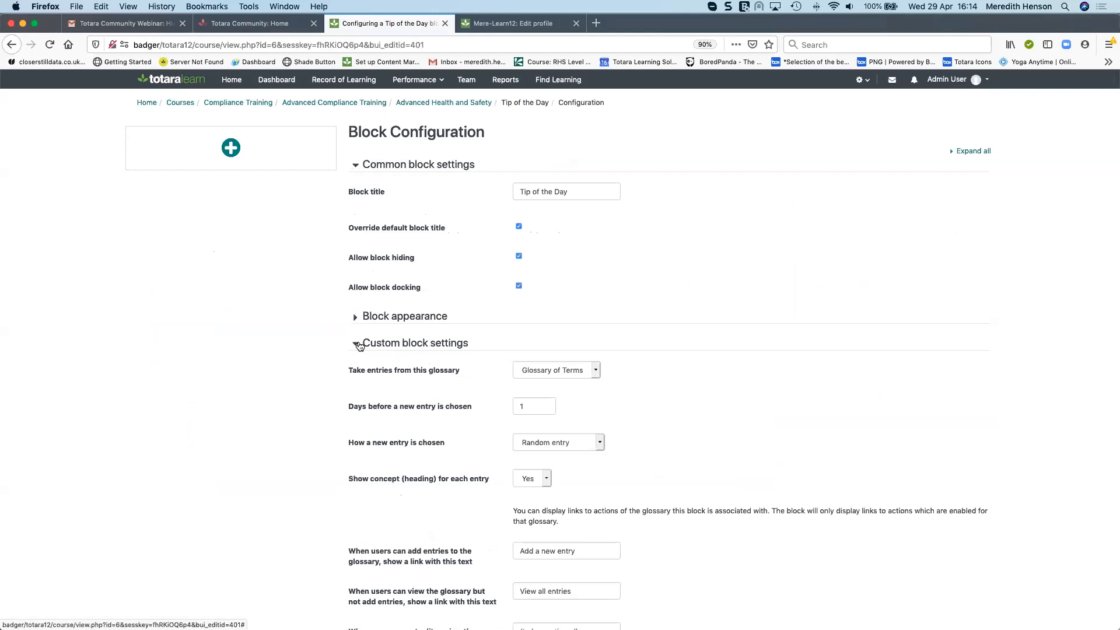
scroll(607, 434, "down", 2)
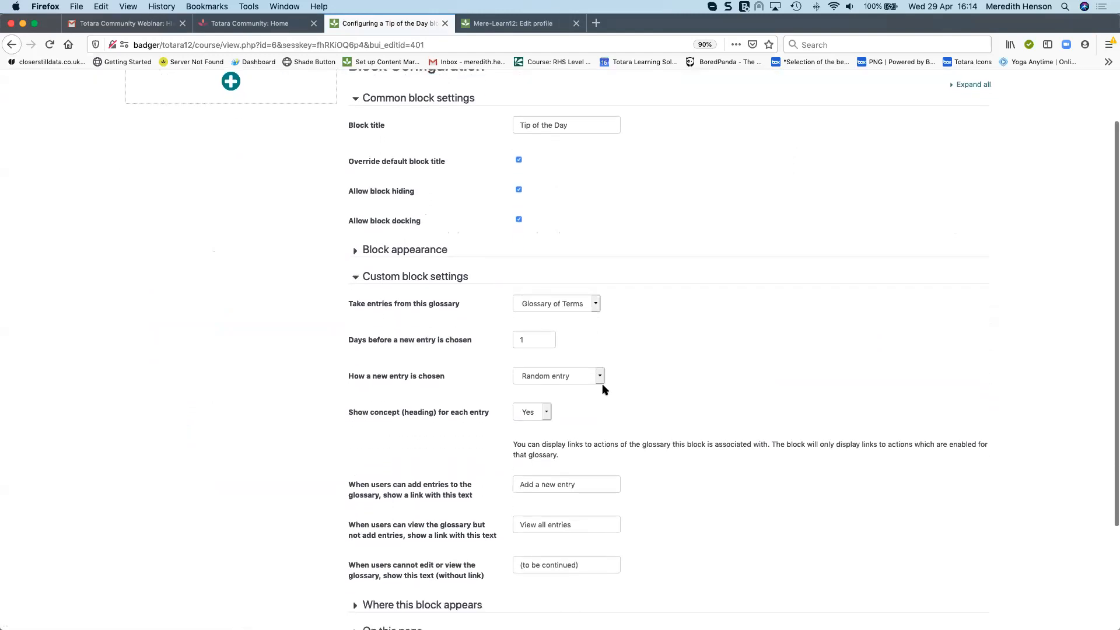
left_click(527, 340)
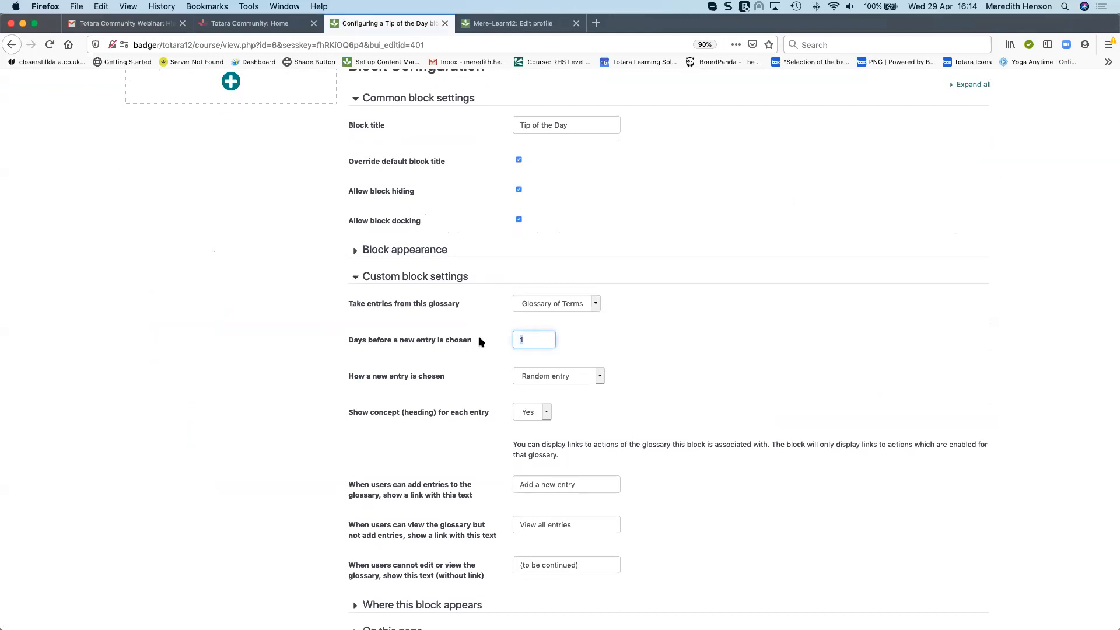
left_click(602, 375)
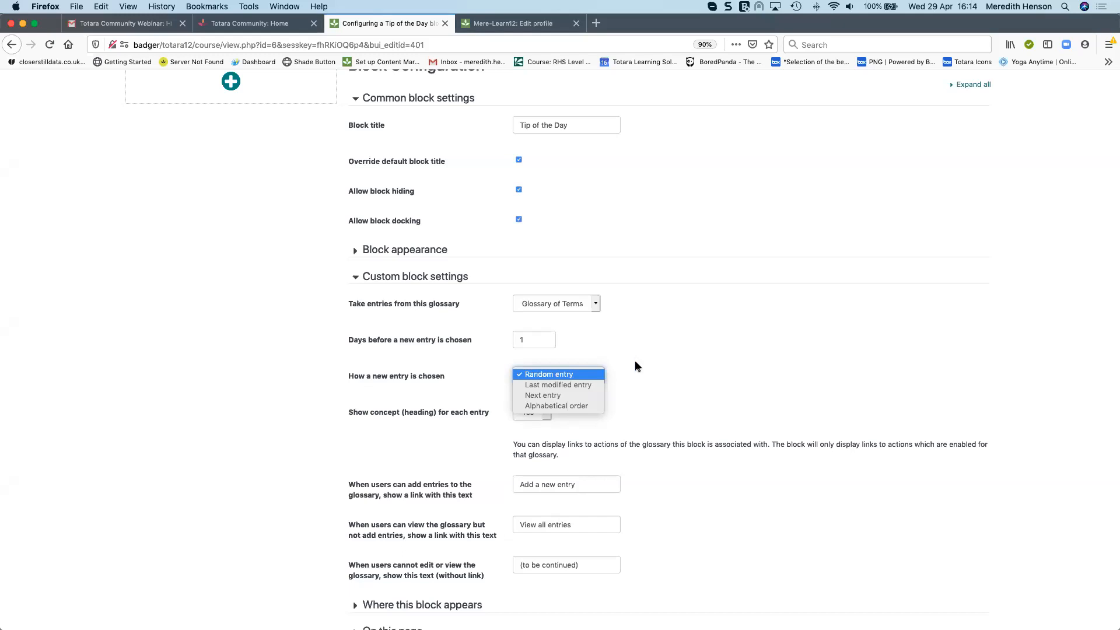
left_click(677, 361)
scroll(676, 361, "down", 2)
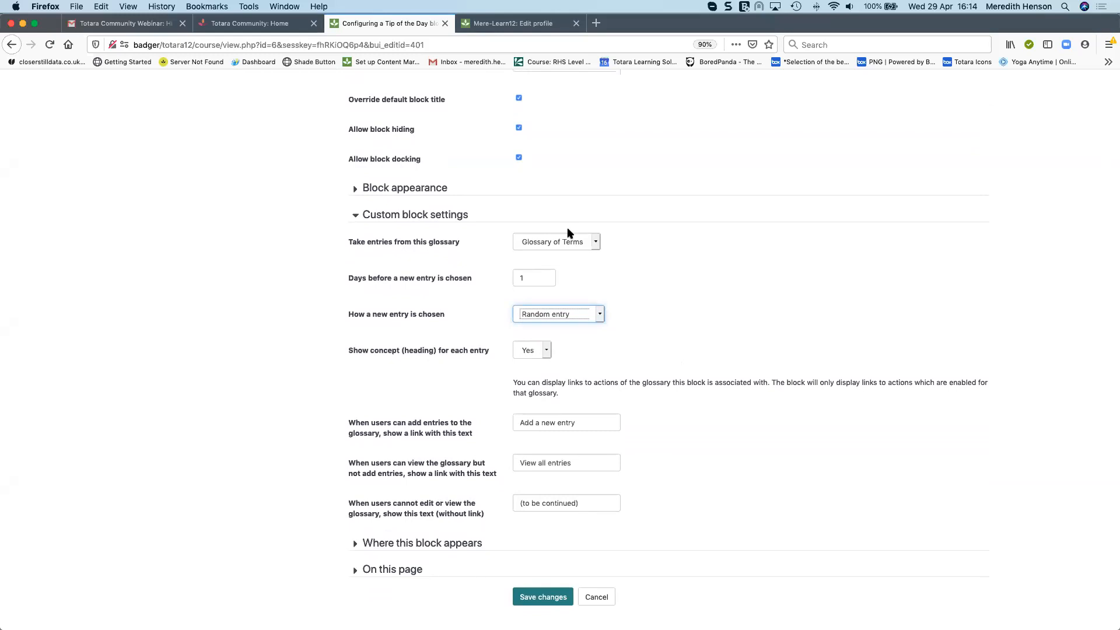
left_click(595, 595)
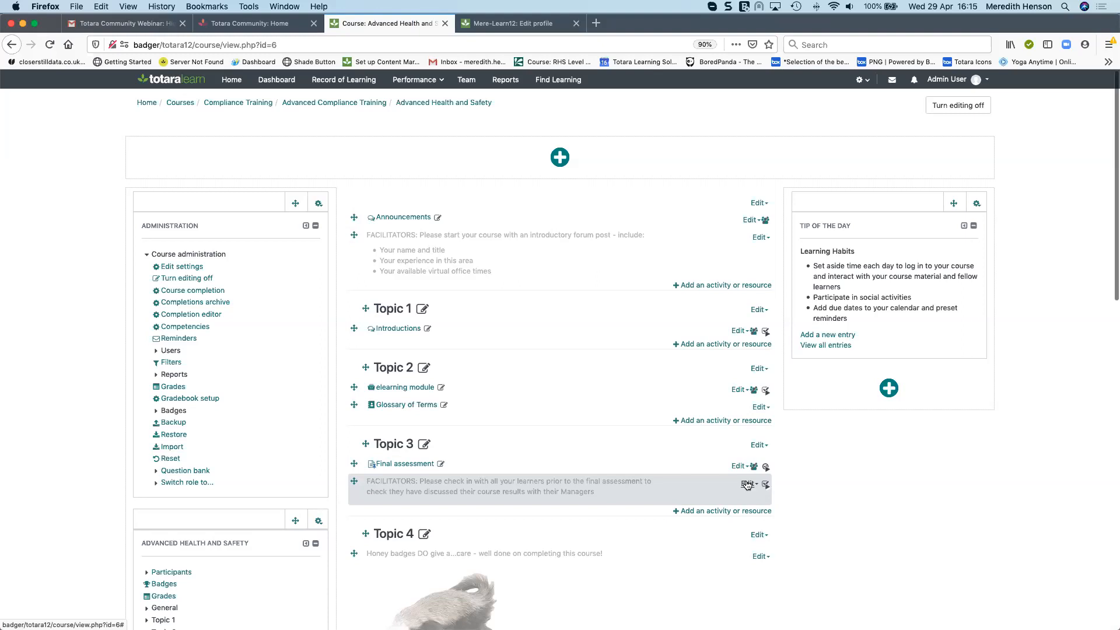
Open the Glossary of Terms activity in Topic 2
scroll(747, 485, "down", 1)
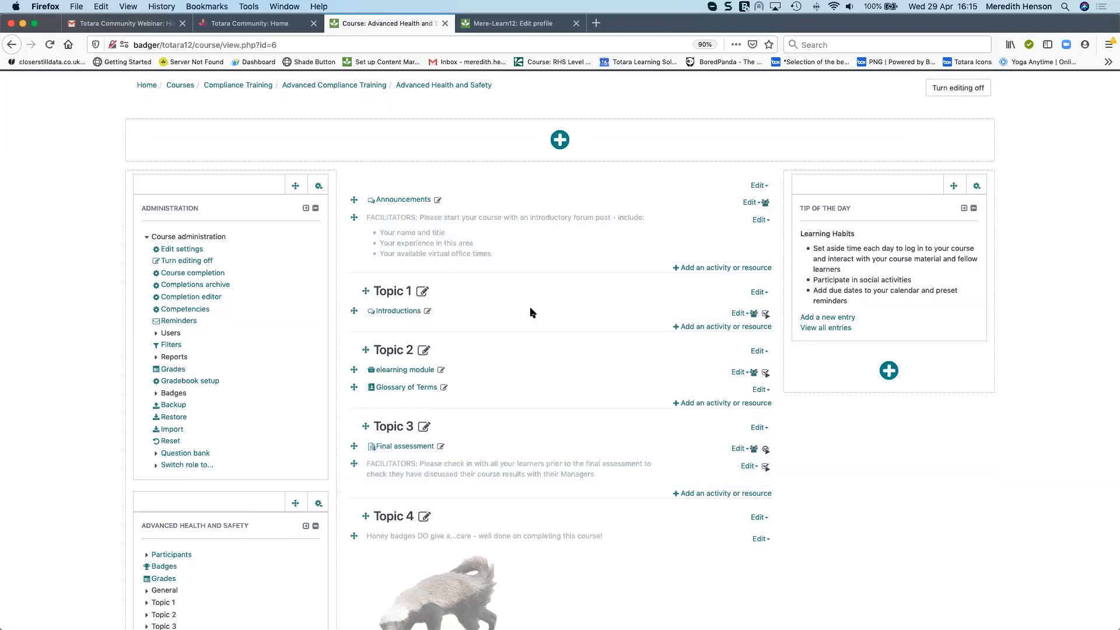
scroll(1008, 242, "down", 4)
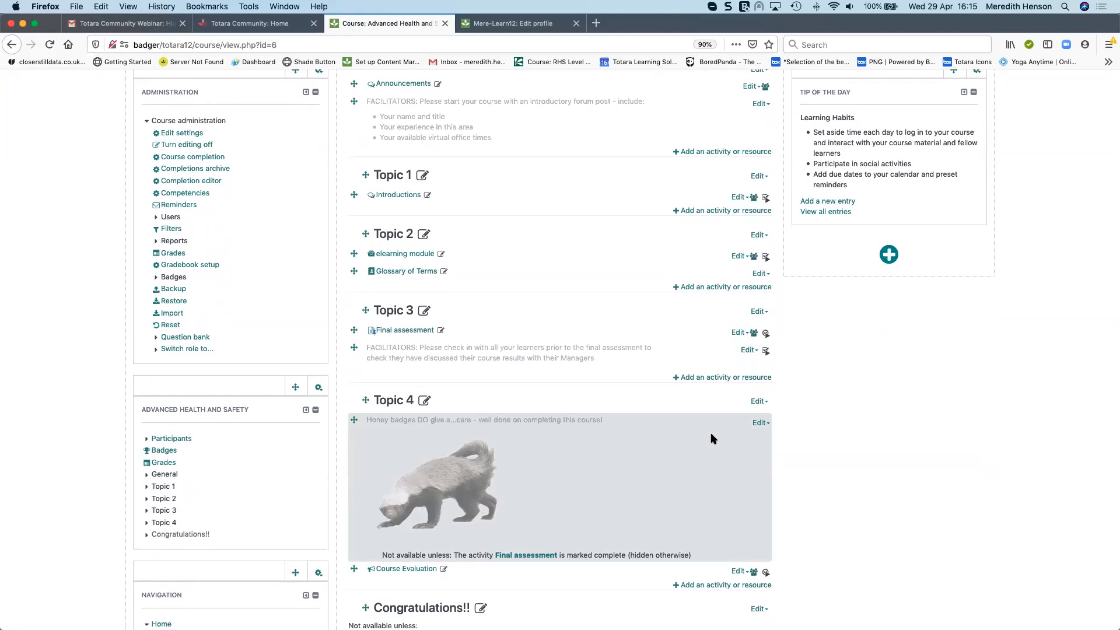
scroll(900, 400, "up", 4)
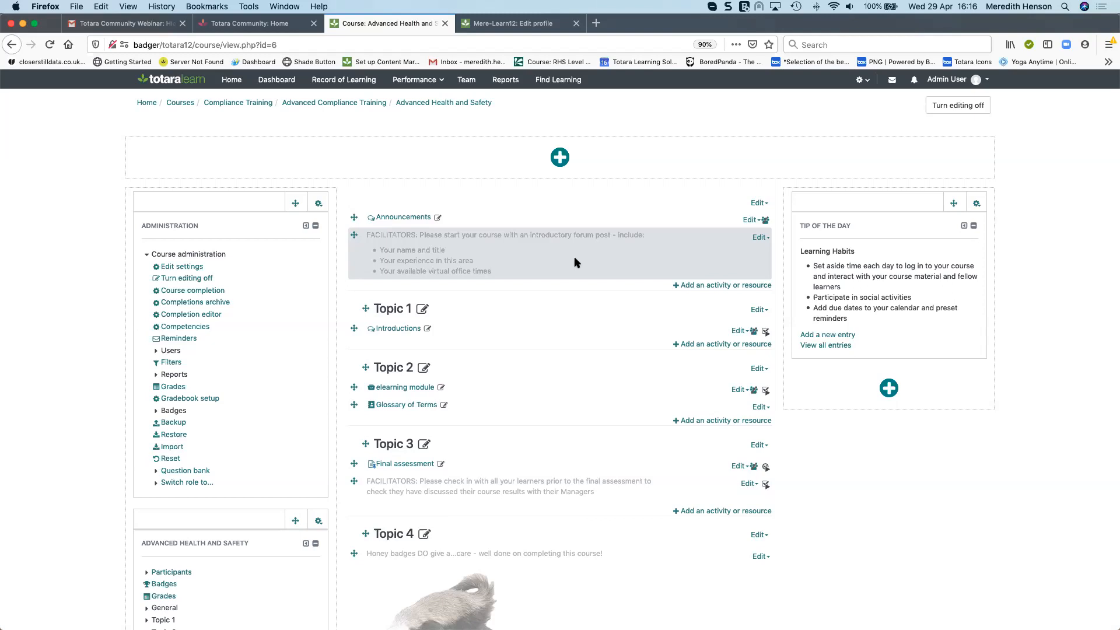
scroll(563, 377, "down", 3)
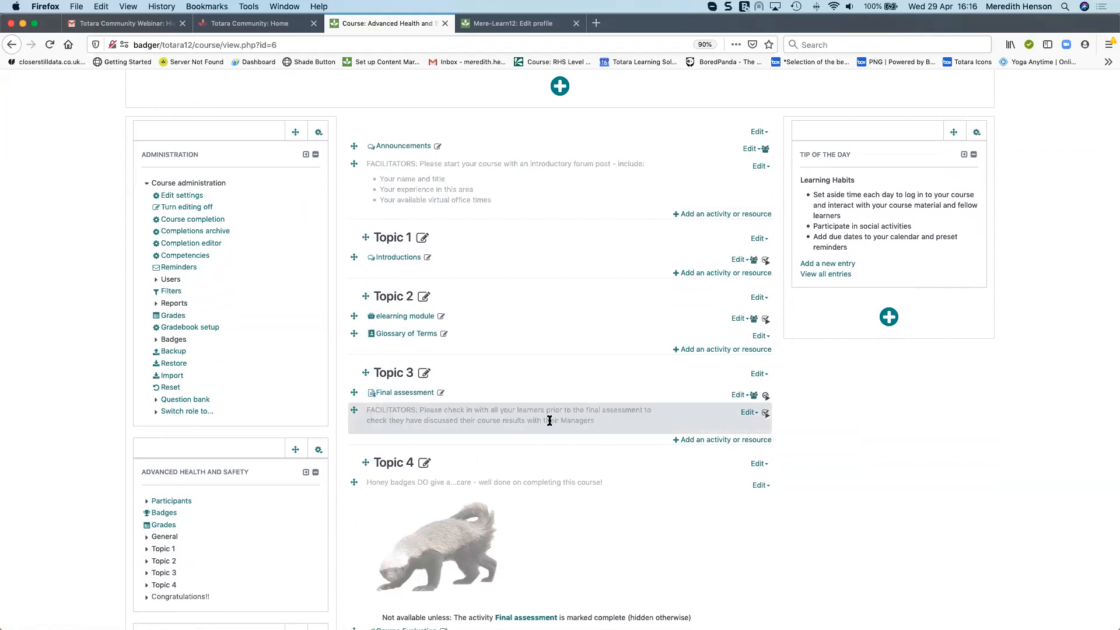
scroll(414, 323, "down", 1)
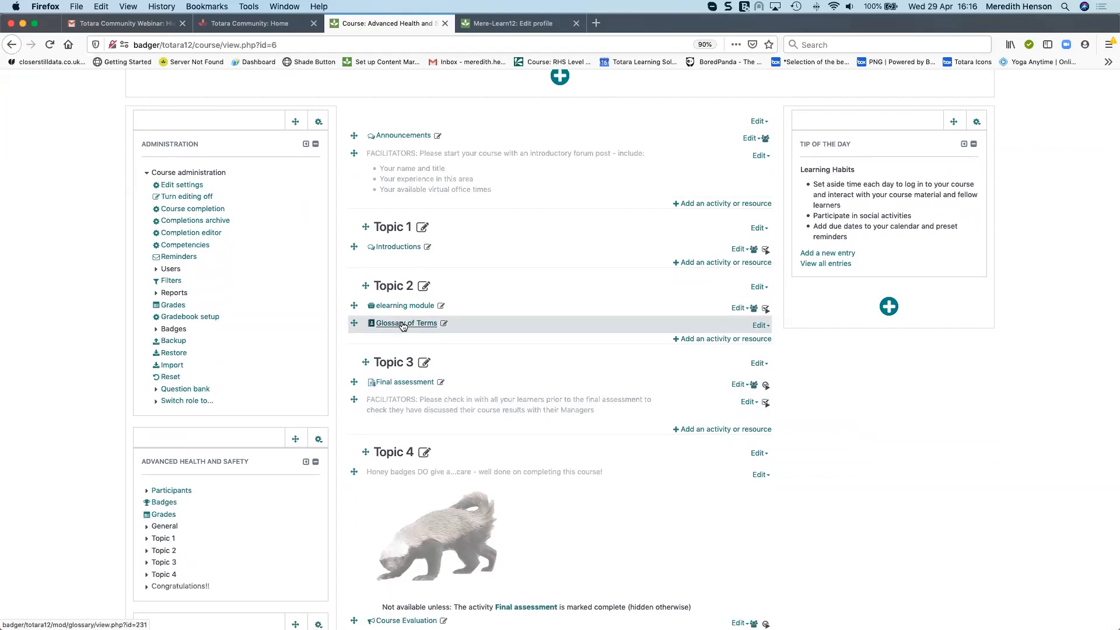
left_click(403, 323)
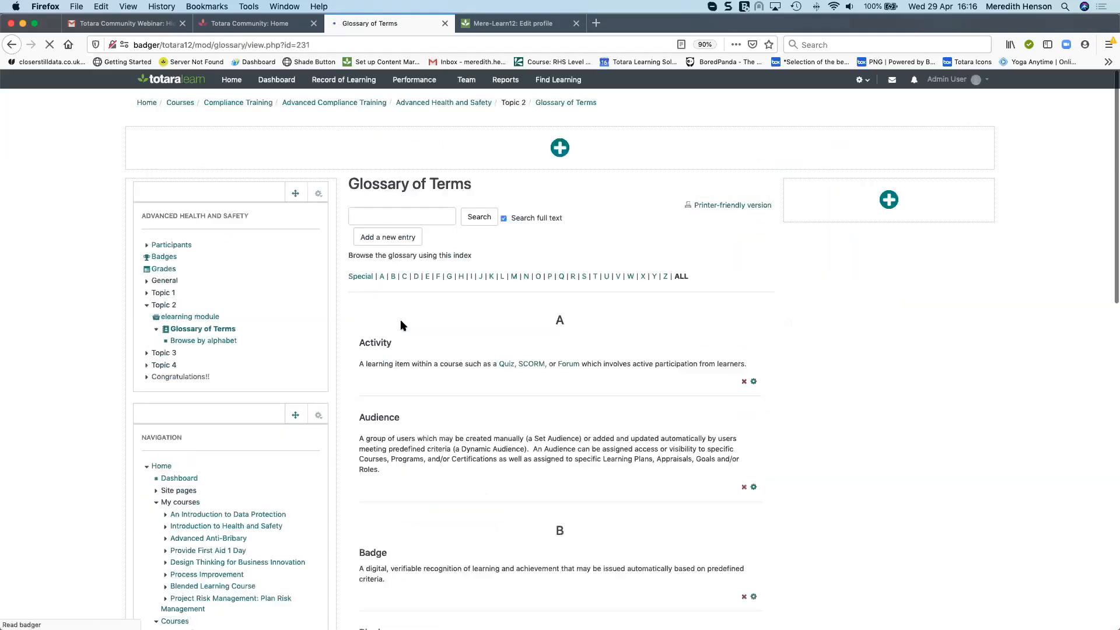
Open the Activity glossary entry for editing, review its form, and go back without saving
left_click(753, 380)
scroll(749, 379, "down", 5)
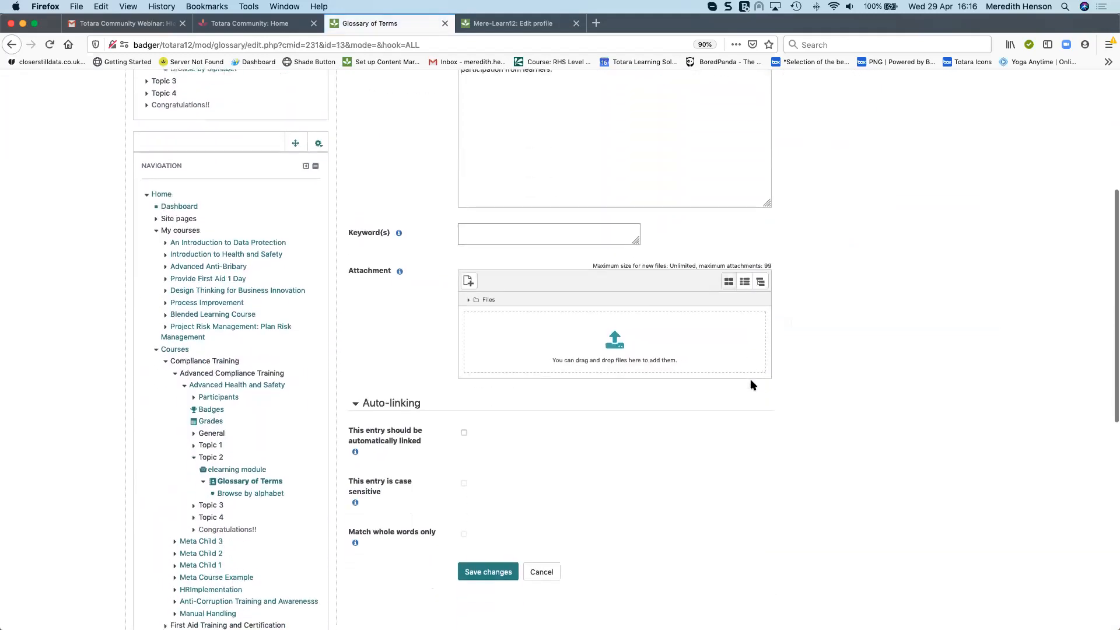
scroll(751, 385, "up", 5)
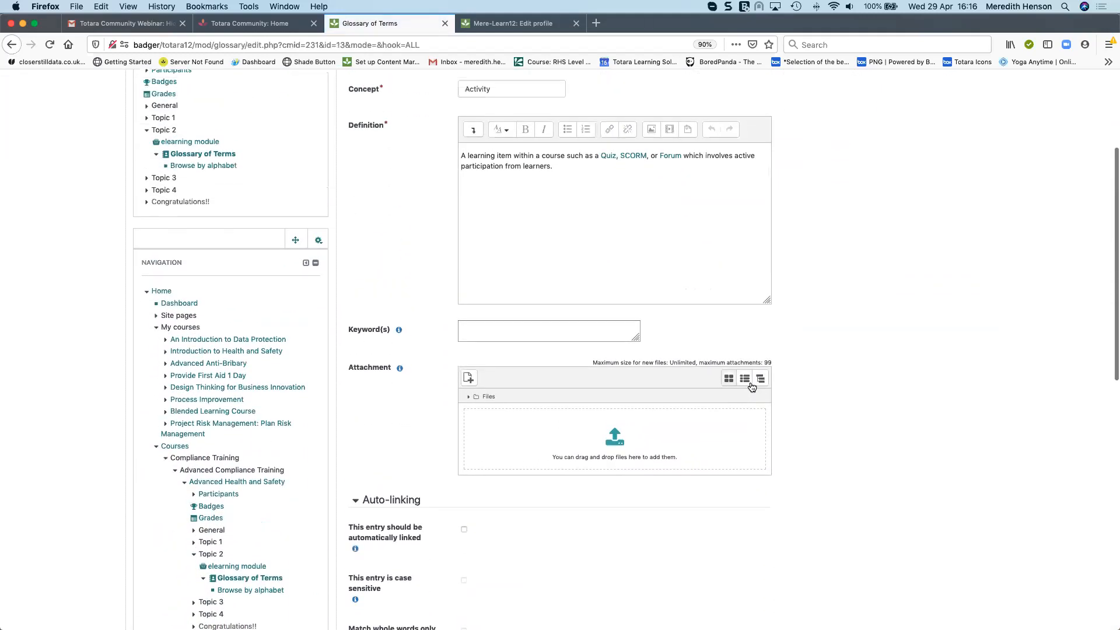
scroll(752, 386, "up", 4)
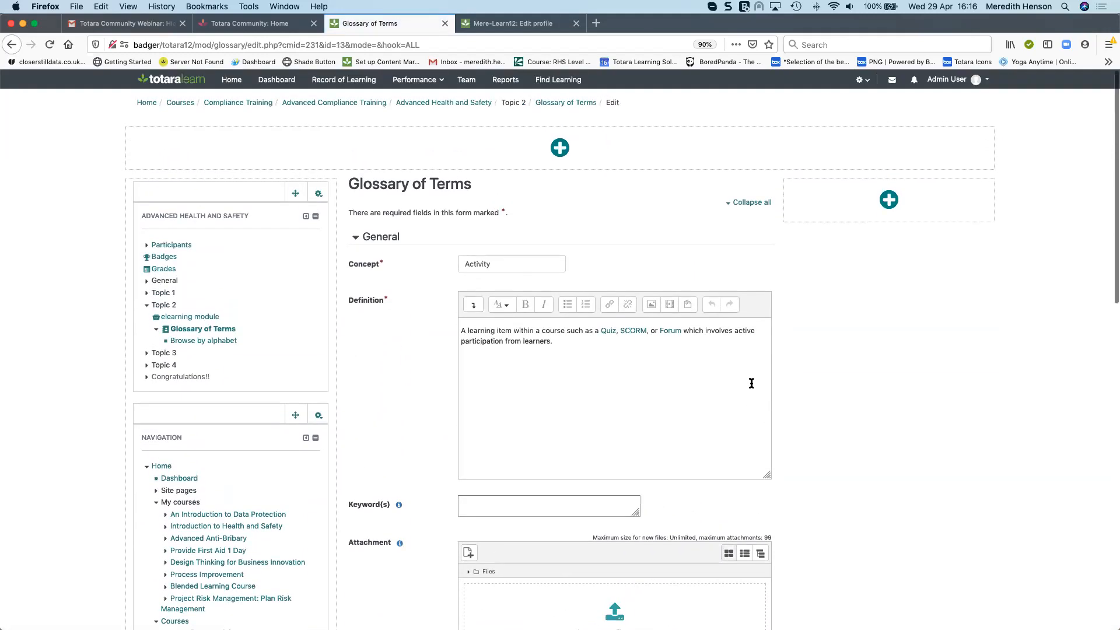
scroll(773, 390, "down", 2)
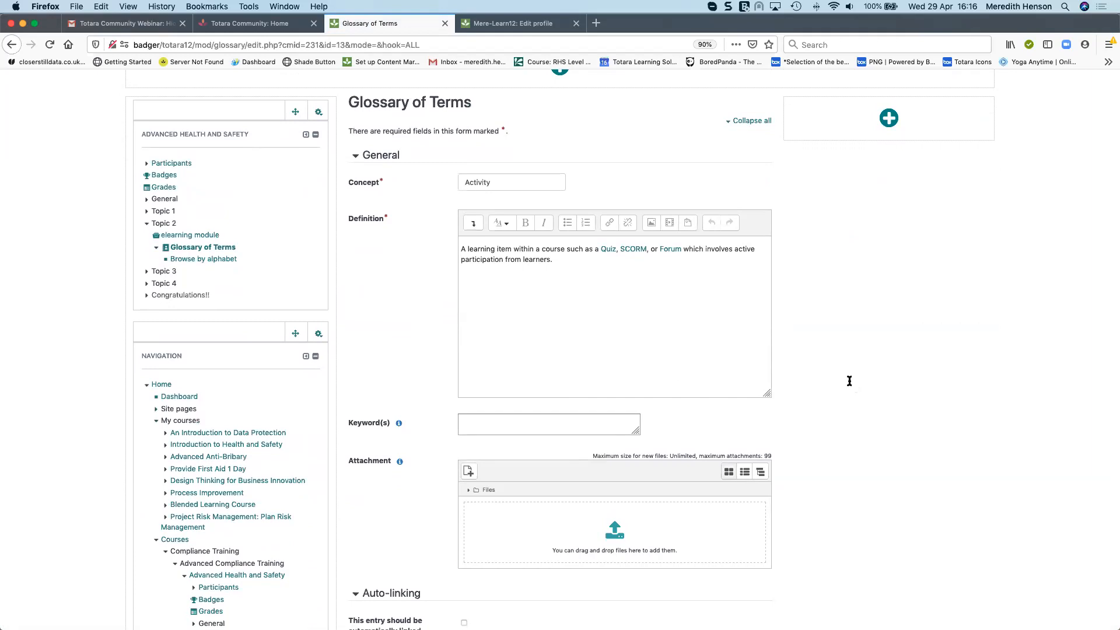
left_click(12, 45)
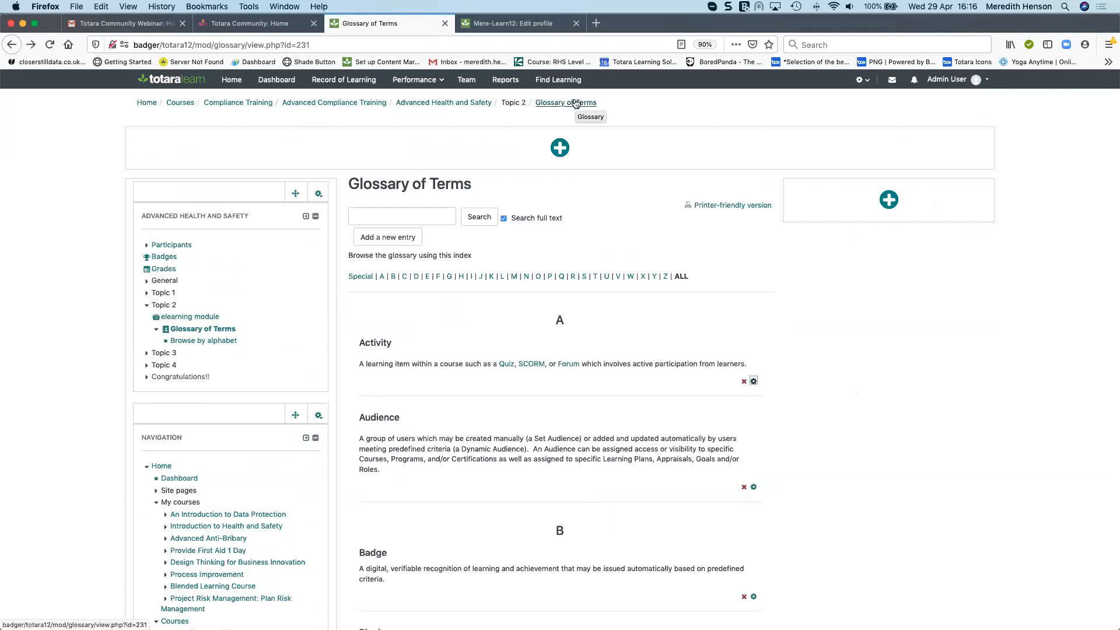
Return to the Advanced Health and Safety course page and scroll through its sections
left_click(446, 103)
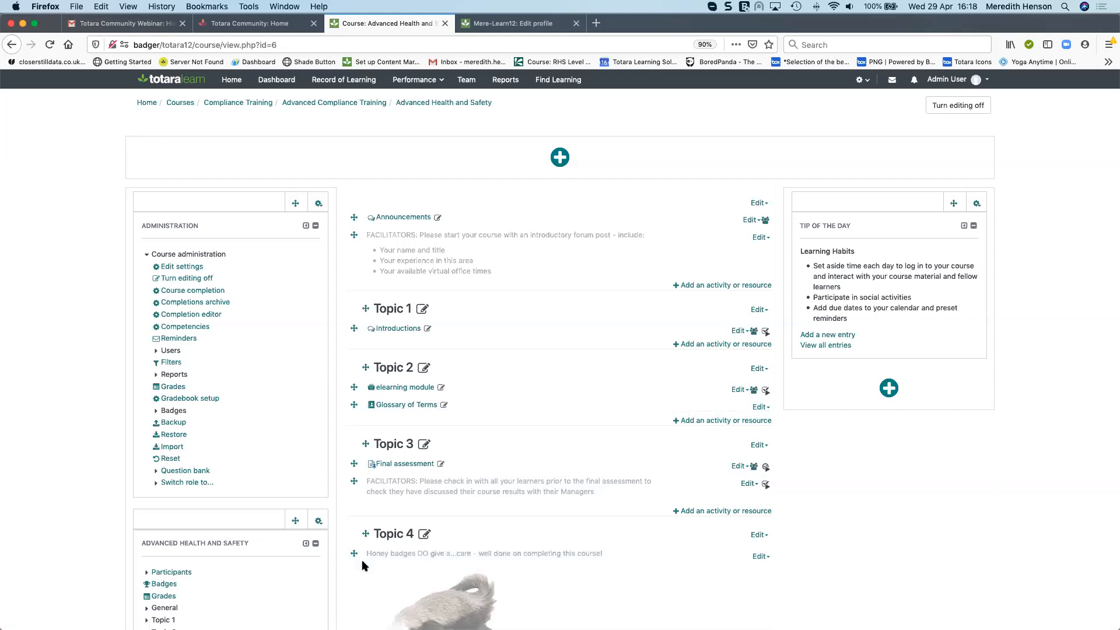
scroll(412, 477, "down", 2)
scroll(412, 476, "down", 1)
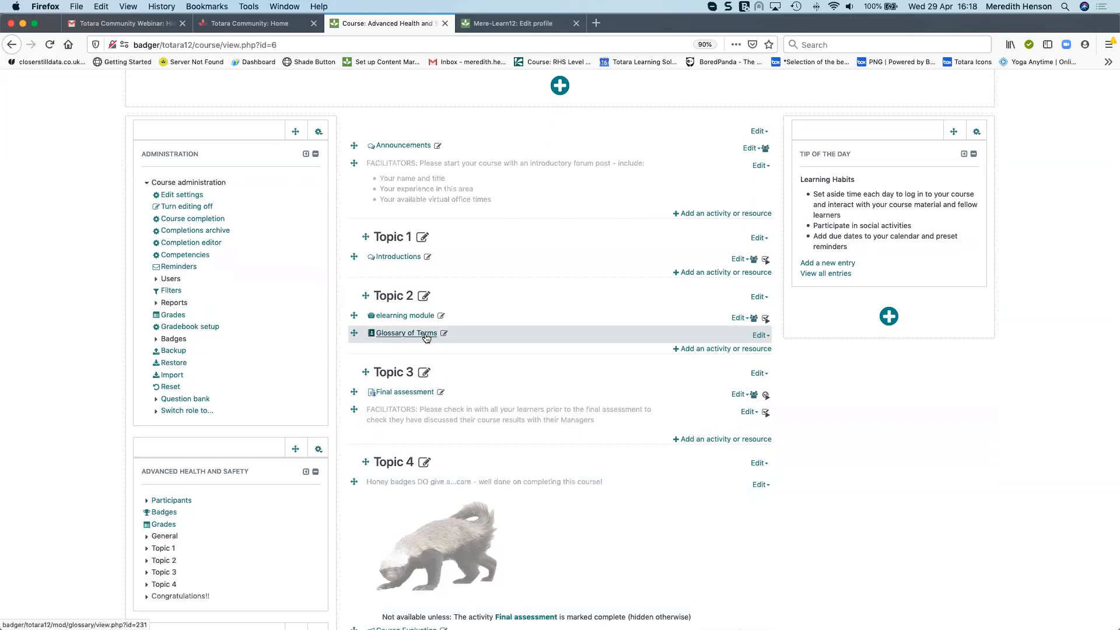
scroll(426, 338, "down", 2)
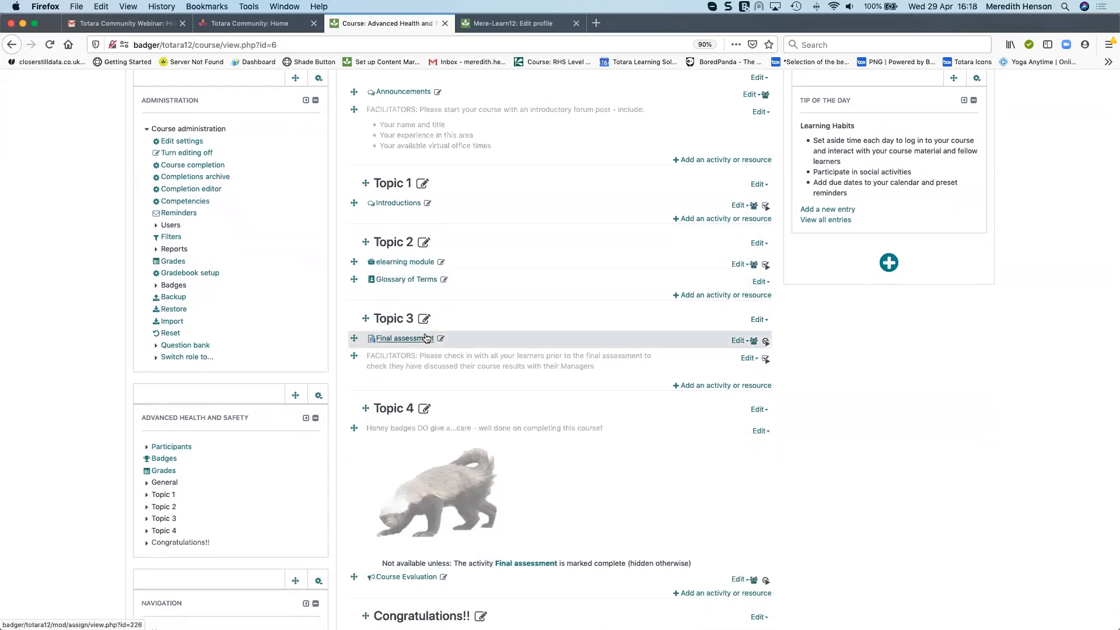
scroll(427, 338, "down", 4)
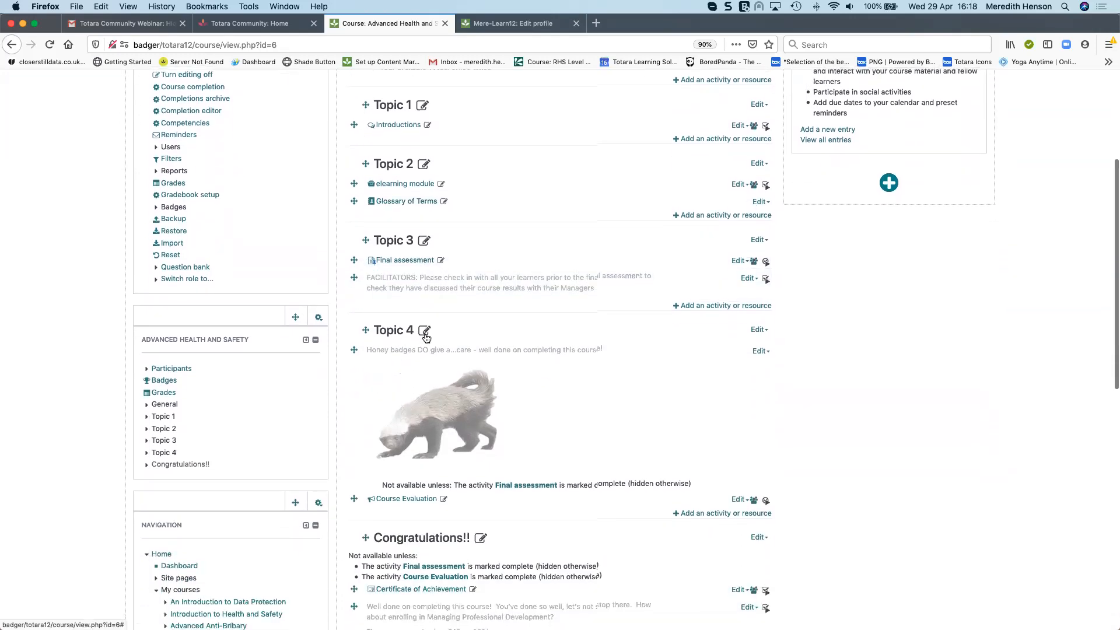
Add a new section to the end of the Advanced Health and Safety course
scroll(426, 337, "down", 1)
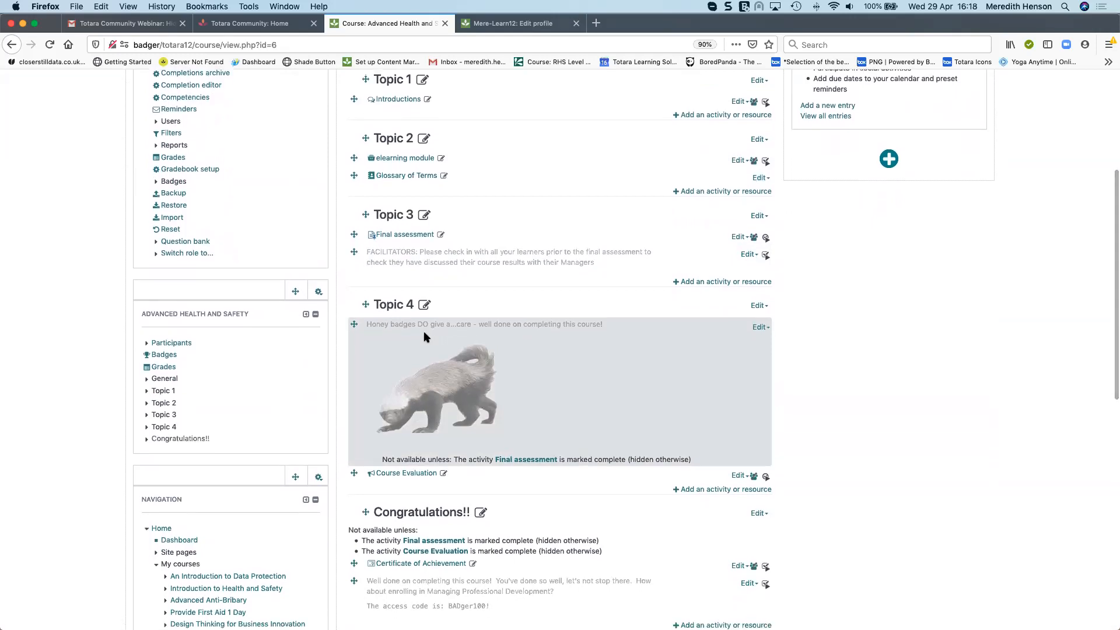
scroll(426, 333, "down", 2)
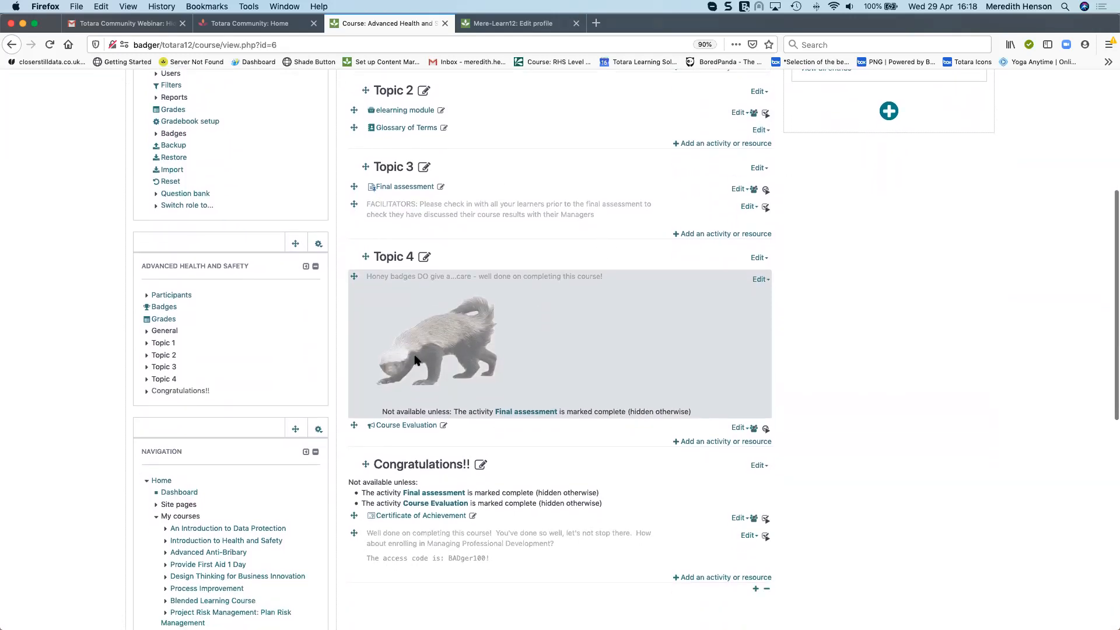
scroll(408, 318, "down", 1)
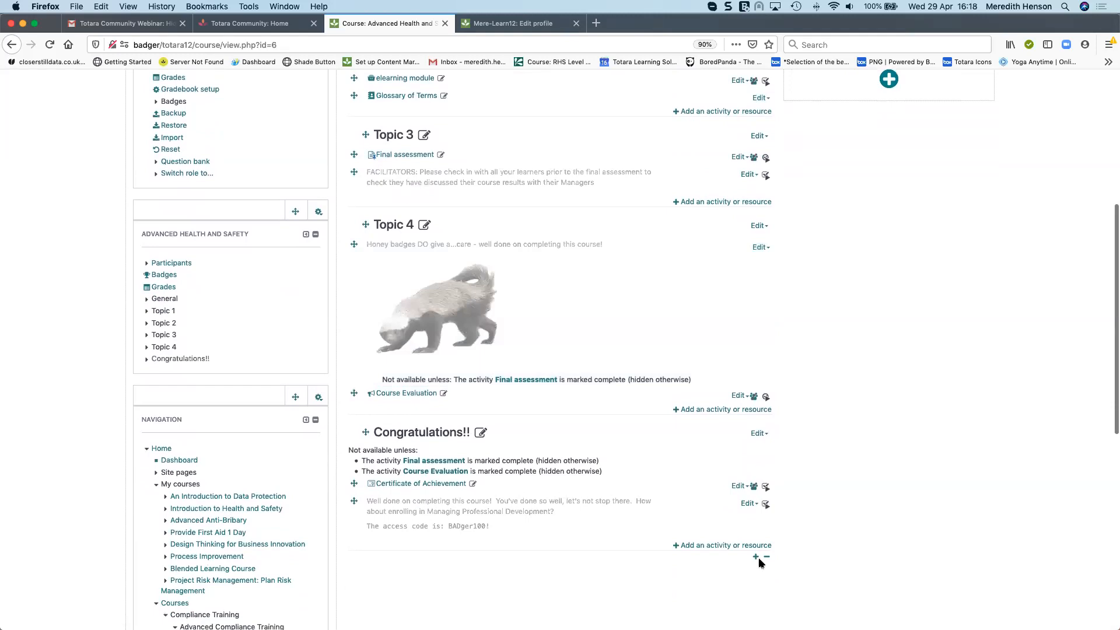
scroll(757, 559, "down", 2)
left_click(755, 512)
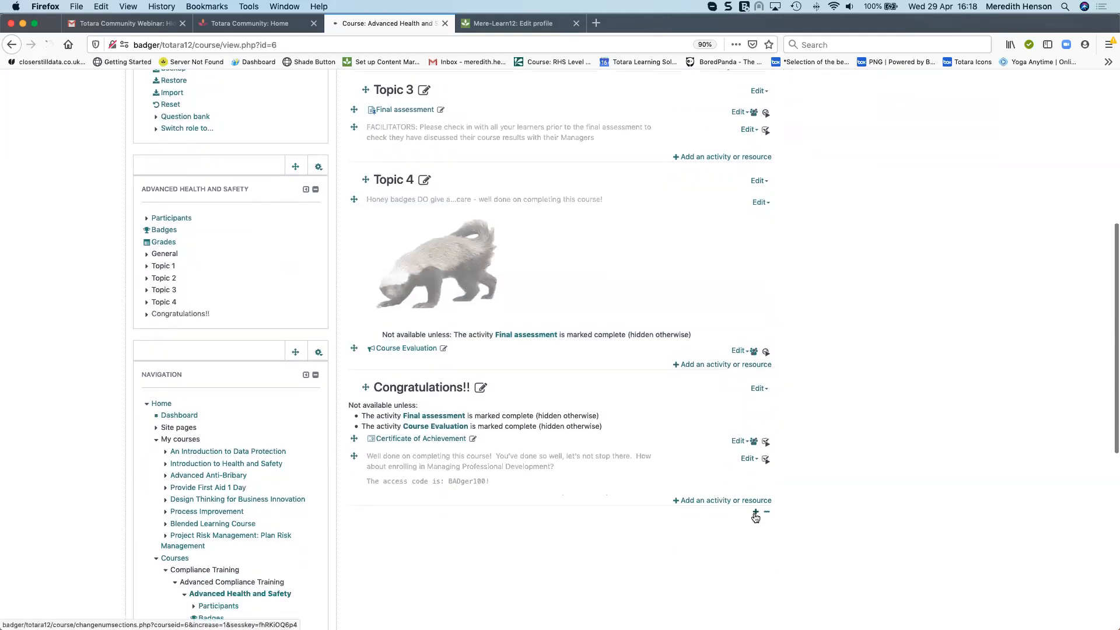
Move the Glossary of Terms activity into the new Topic 6 and remove that last section from the course
scroll(757, 470, "up", 12)
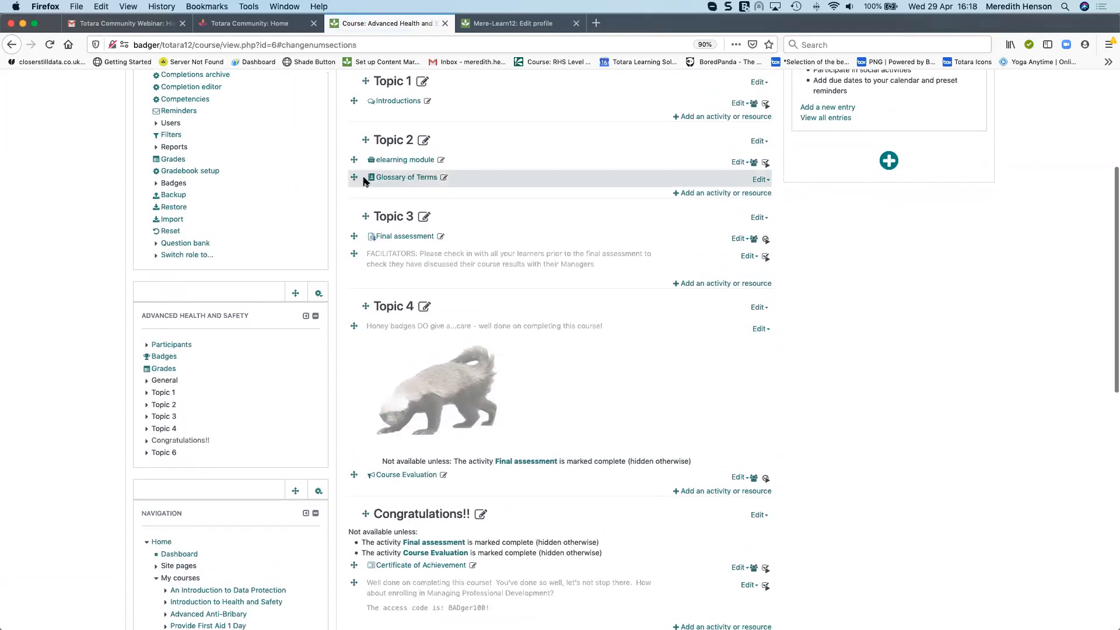
left_click_drag(353, 177, 400, 528)
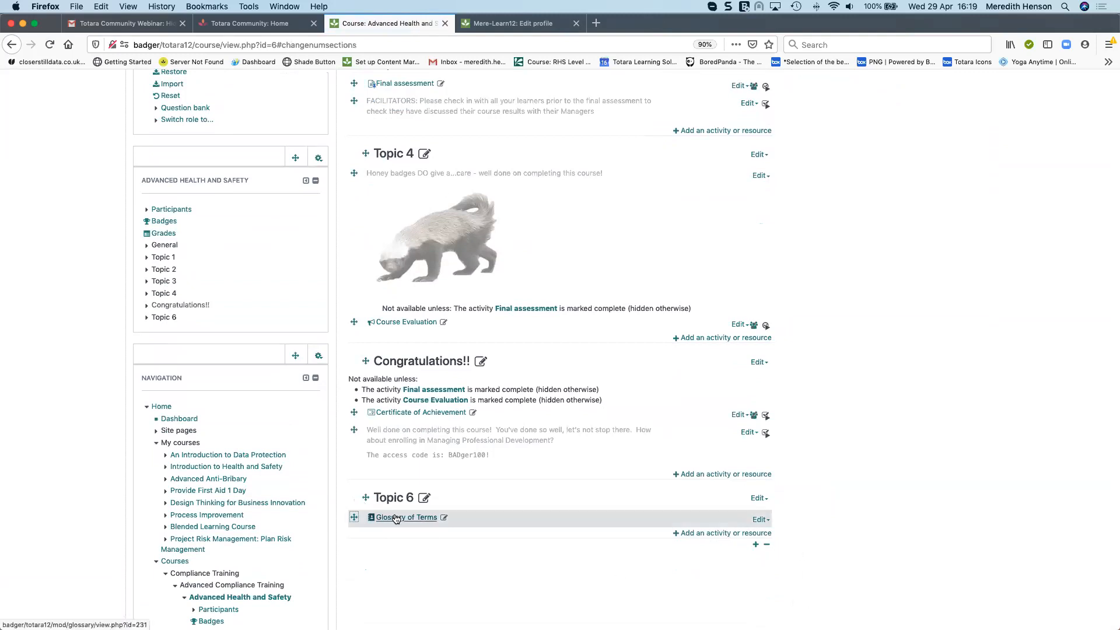
left_click(765, 546)
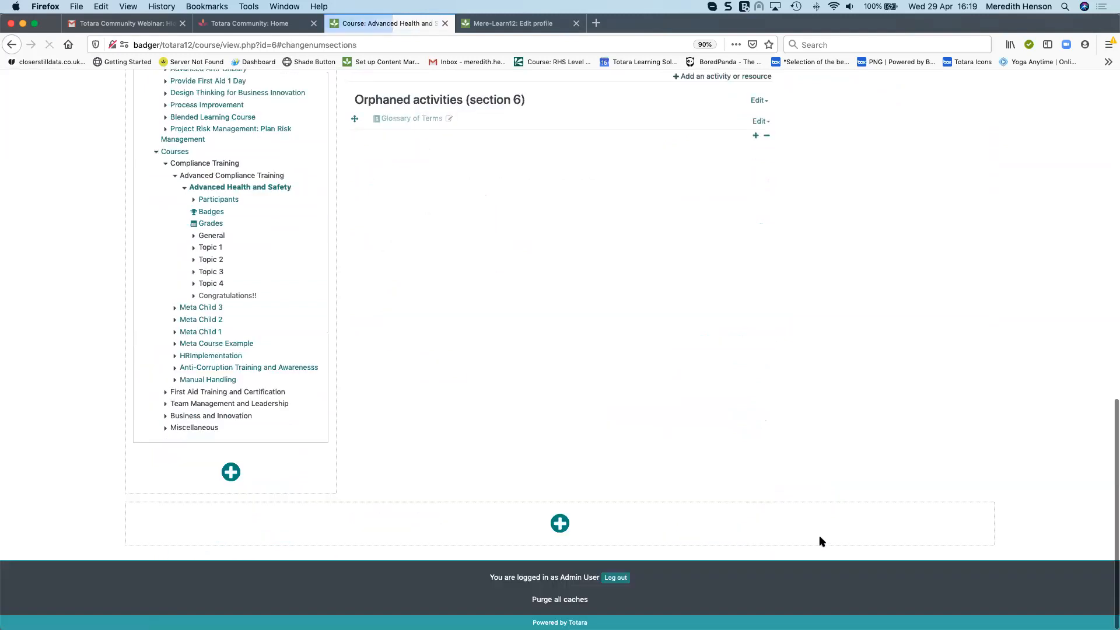
scroll(822, 542, "down", 5)
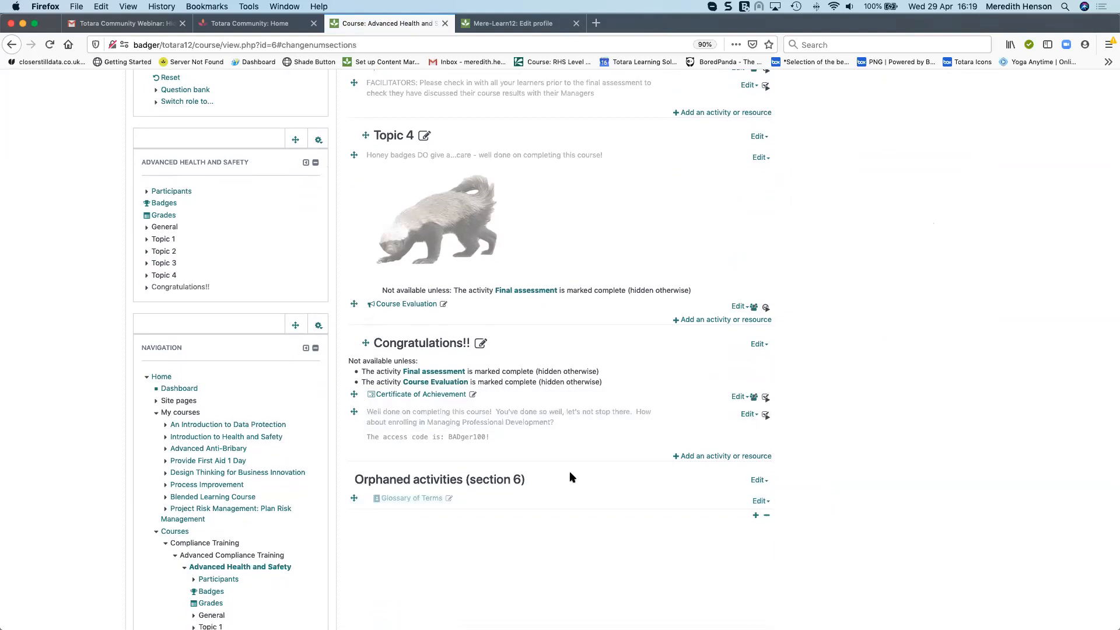
Switch role to Learner to view the course, and return to the normal role
left_click(156, 102)
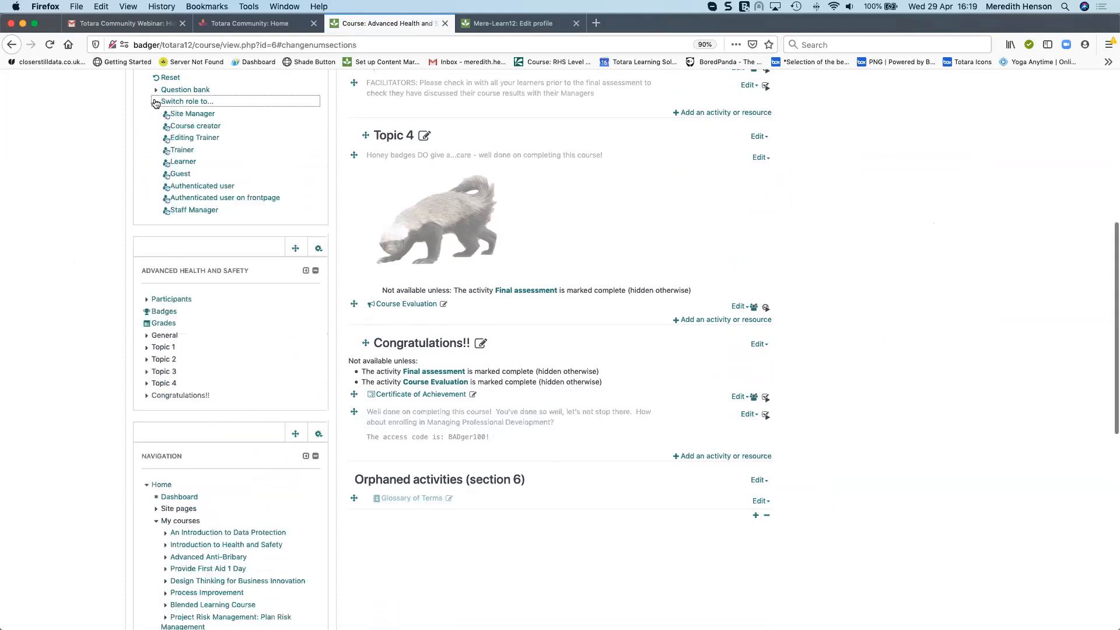
left_click(181, 162)
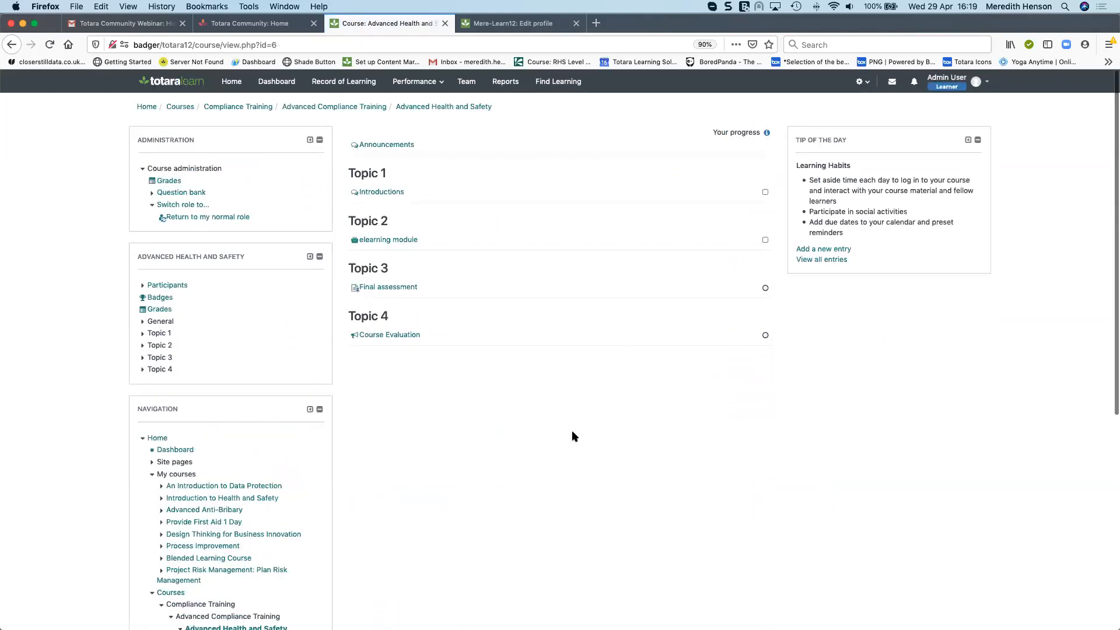
left_click(187, 216)
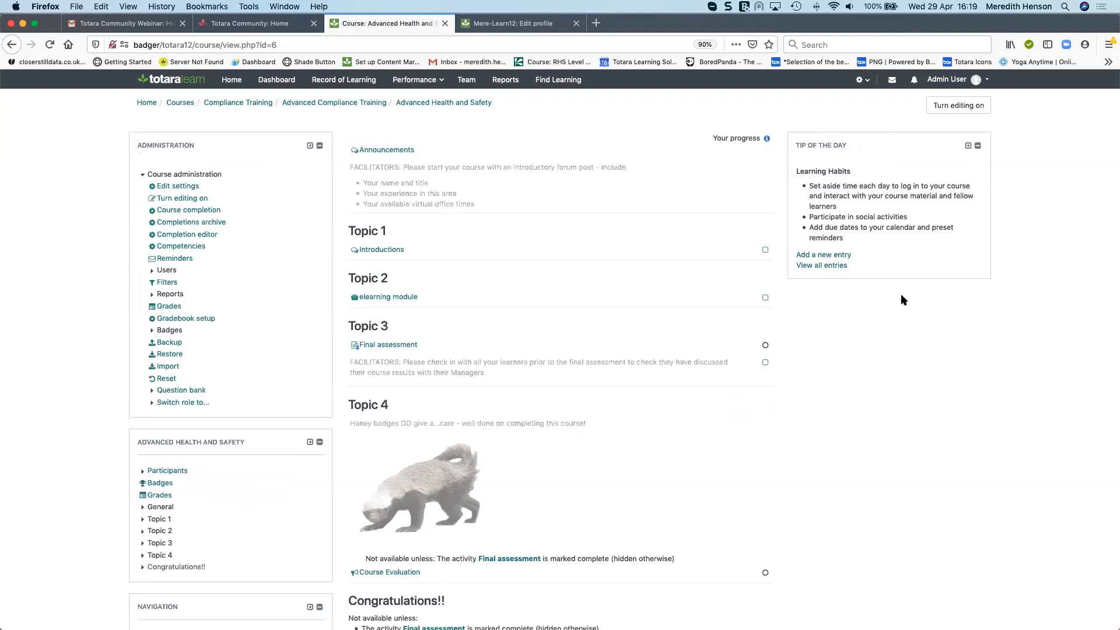
Turn editing on and review the orphaned activities section at the bottom of the course
left_click(961, 106)
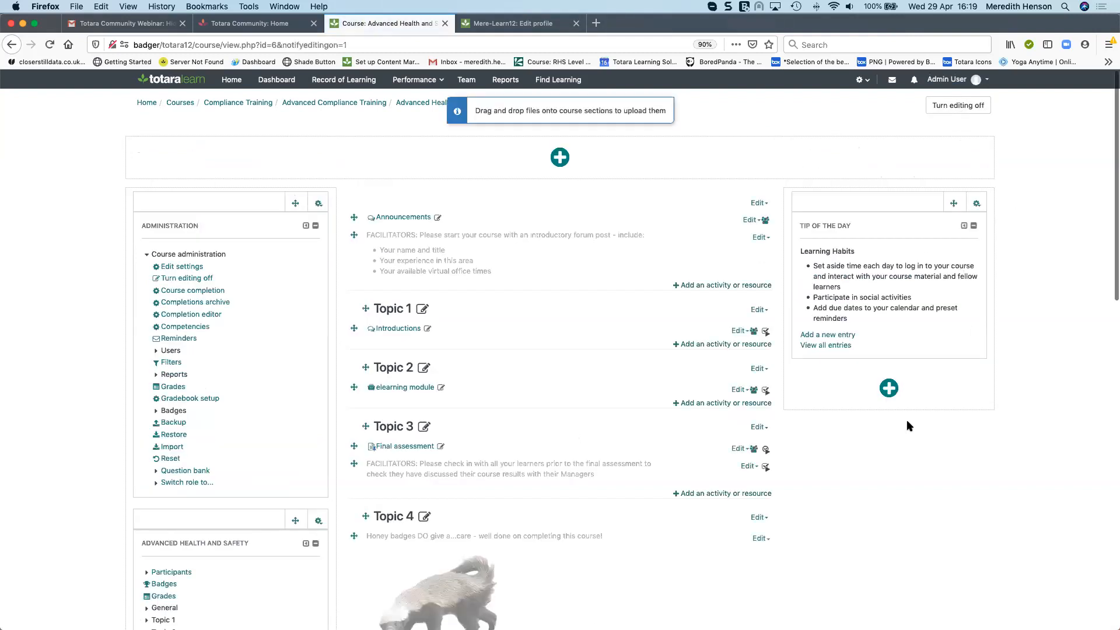
scroll(555, 457, "down", 5)
scroll(556, 461, "down", 7)
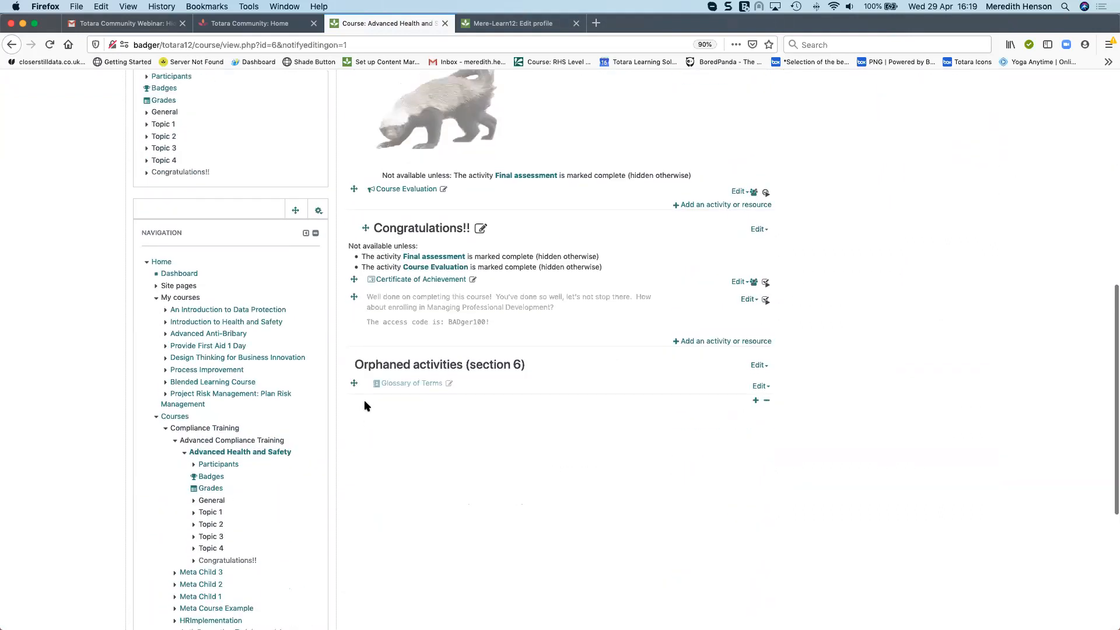
scroll(365, 405, "up", 1)
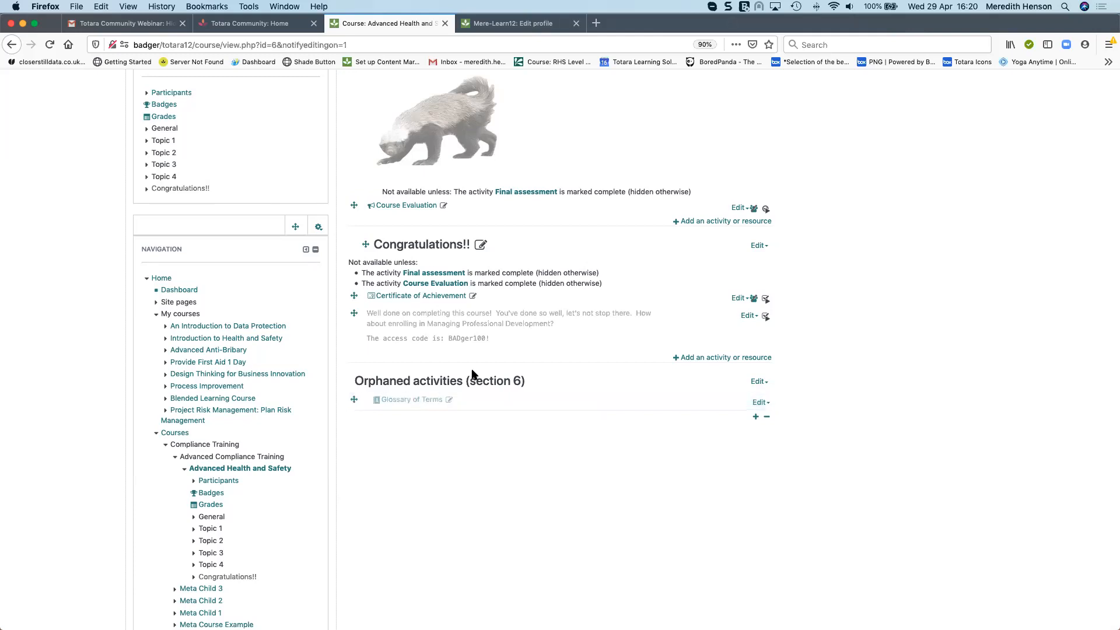
scroll(472, 374, "up", 5)
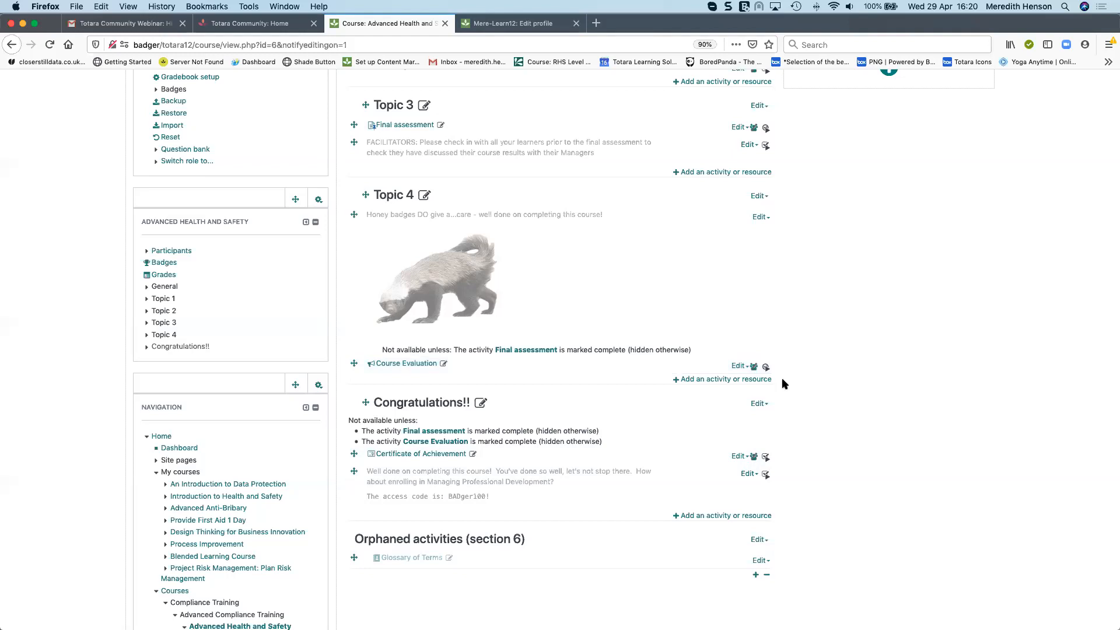
scroll(782, 382, "up", 6)
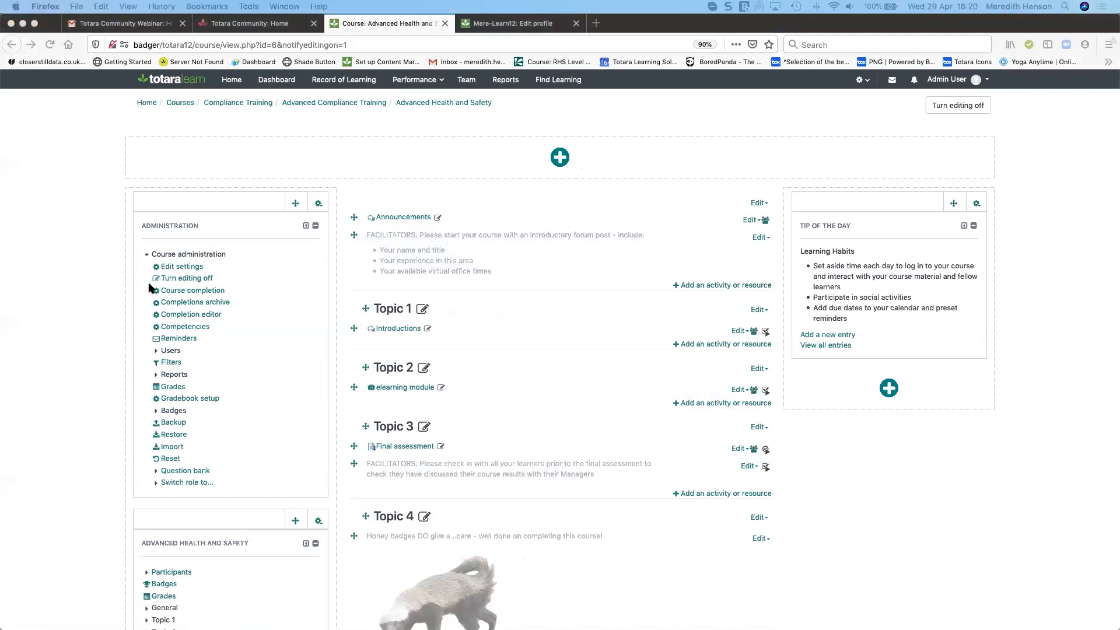
Open the course at badger/totara12/course/view.php?id=50 from its URL and turn editing off
left_click(382, 45)
type("badger/totara12/course/view.php?id=50")
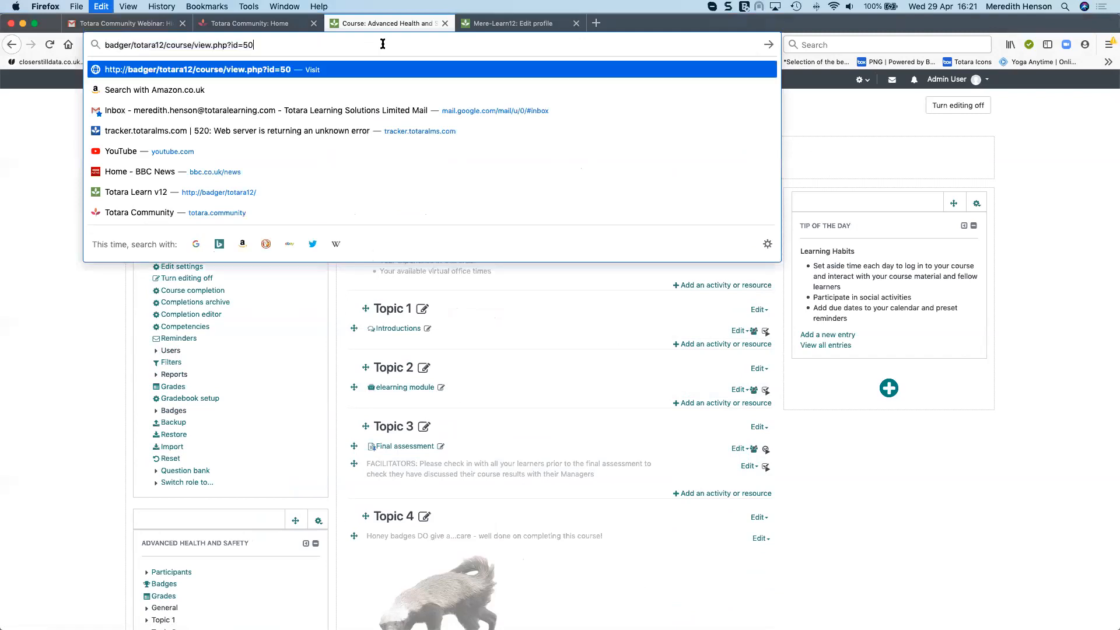
key("Return")
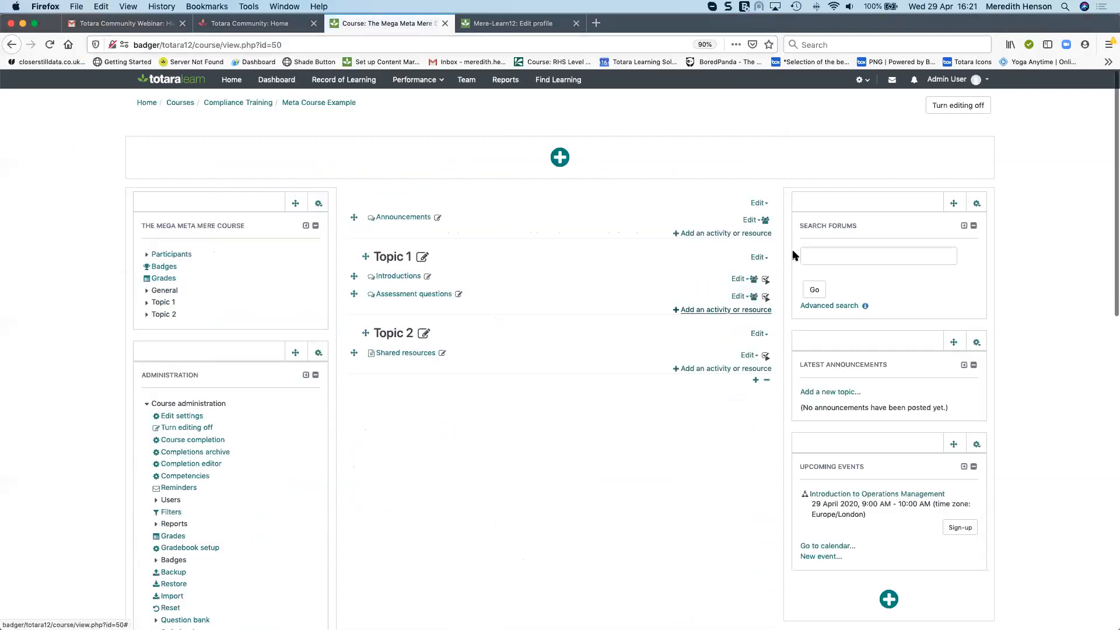
left_click(967, 109)
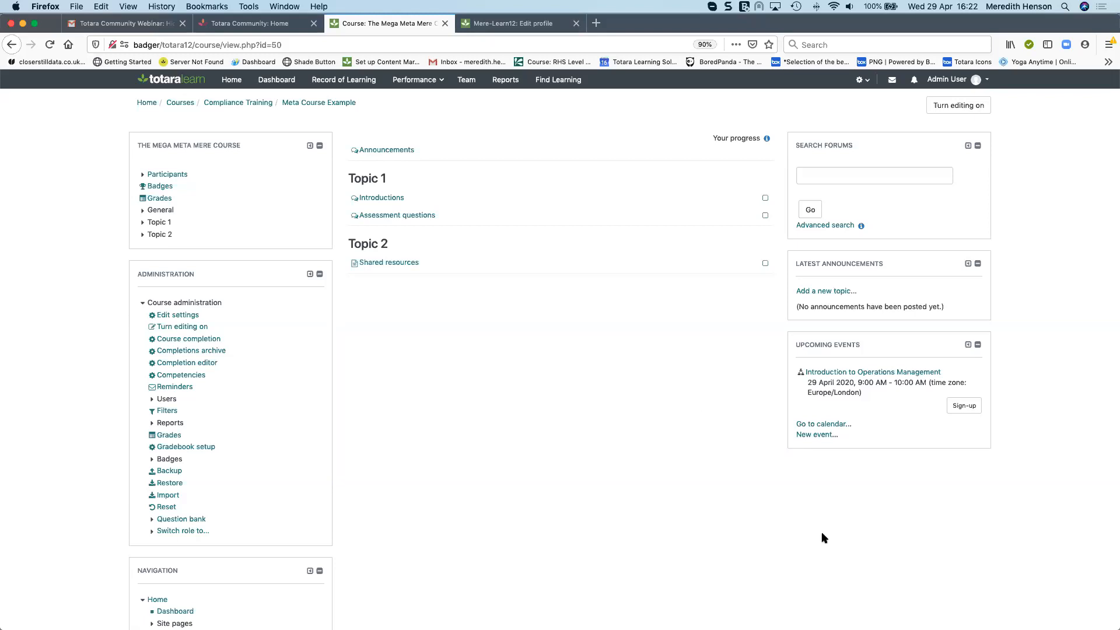
Open Manage enrol plugins under site administration Plugins > Enrolments and highlight the Course meta link plugin
left_click(870, 80)
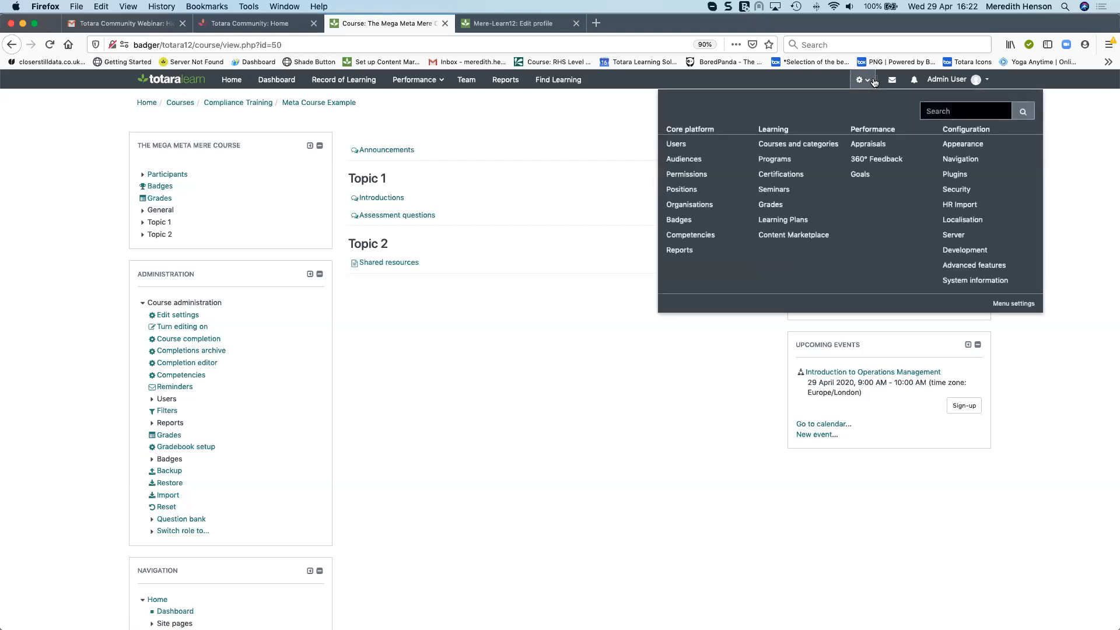
left_click(956, 174)
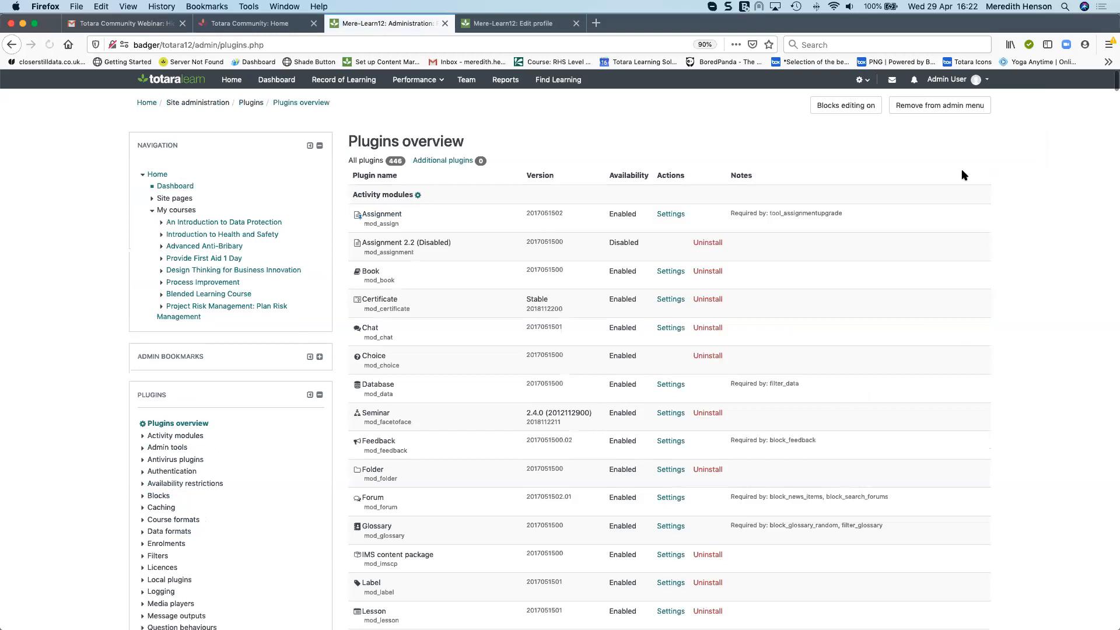
left_click(175, 544)
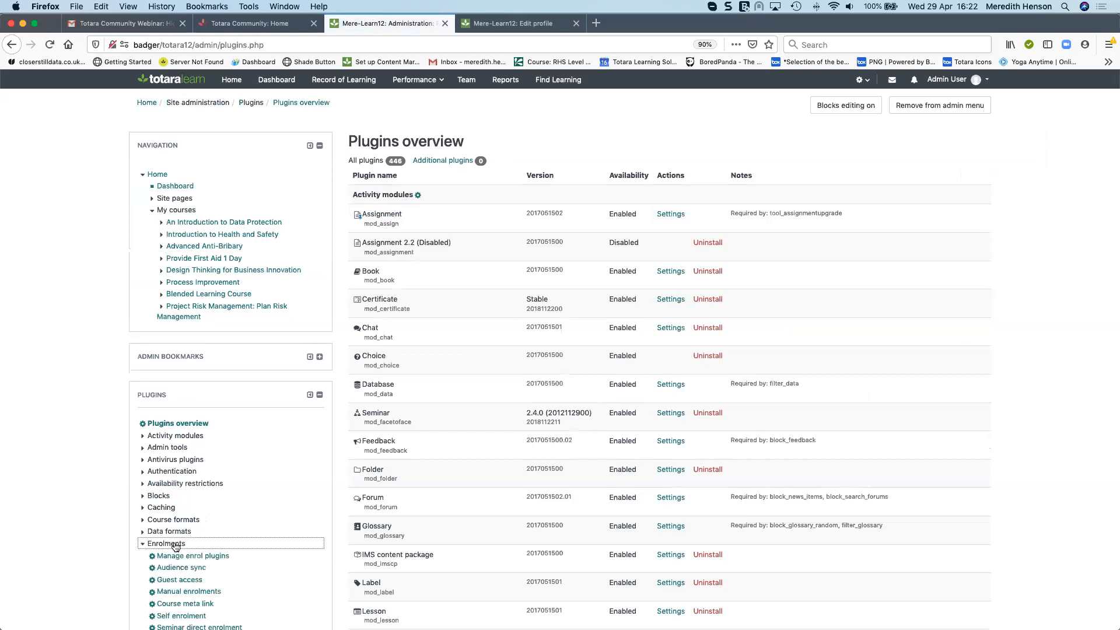
scroll(177, 546, "down", 1)
left_click(213, 508)
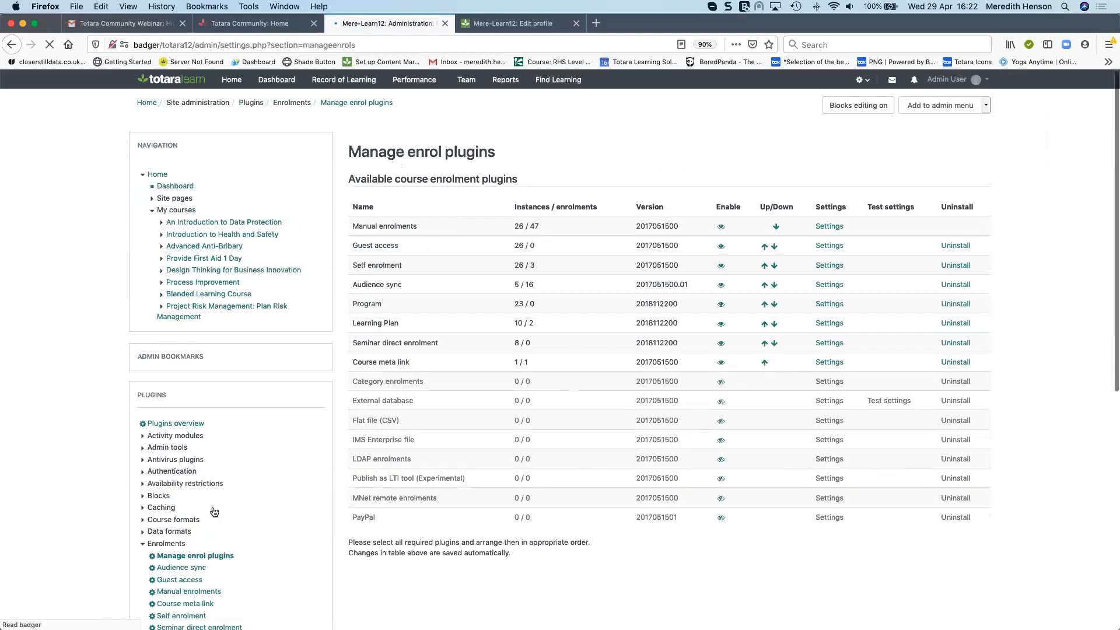
scroll(44, 502, "down", 3)
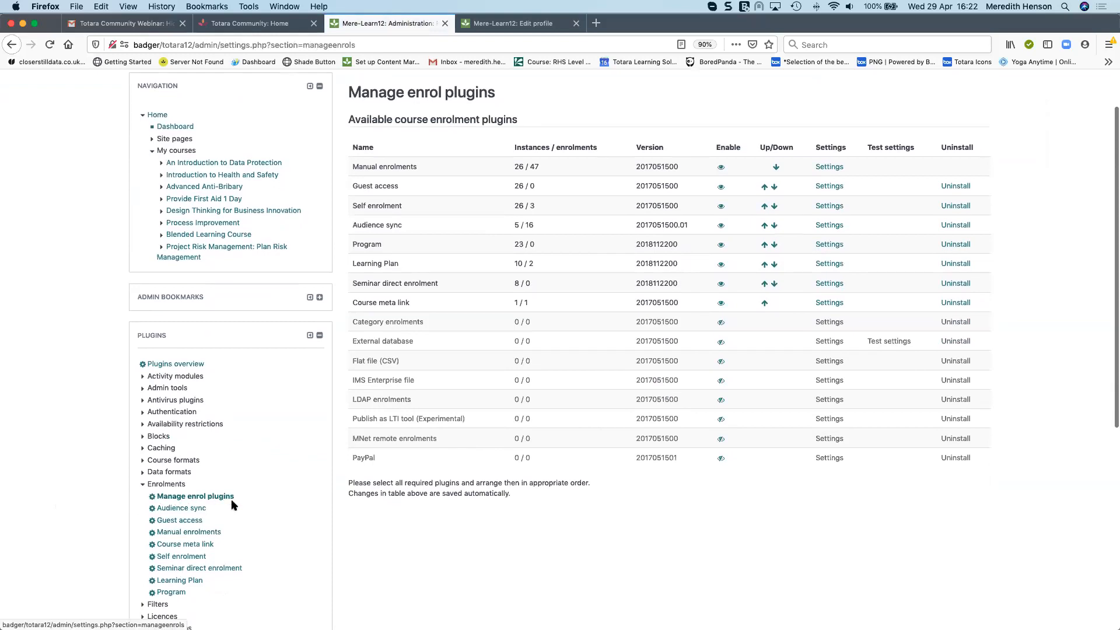
scroll(251, 495, "down", 1)
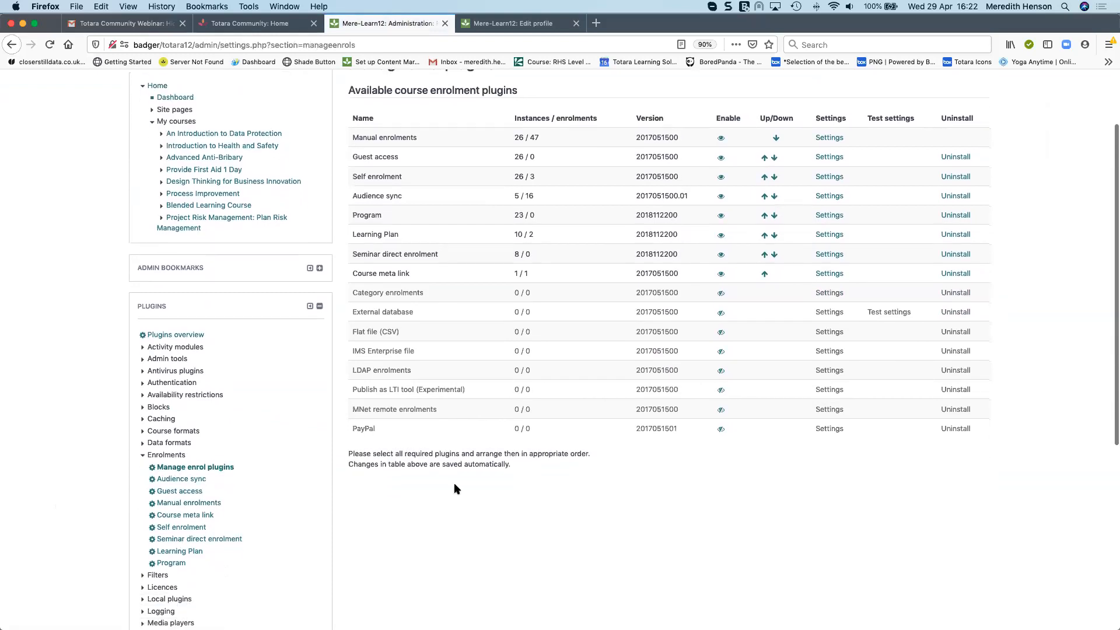
triple_click(362, 273)
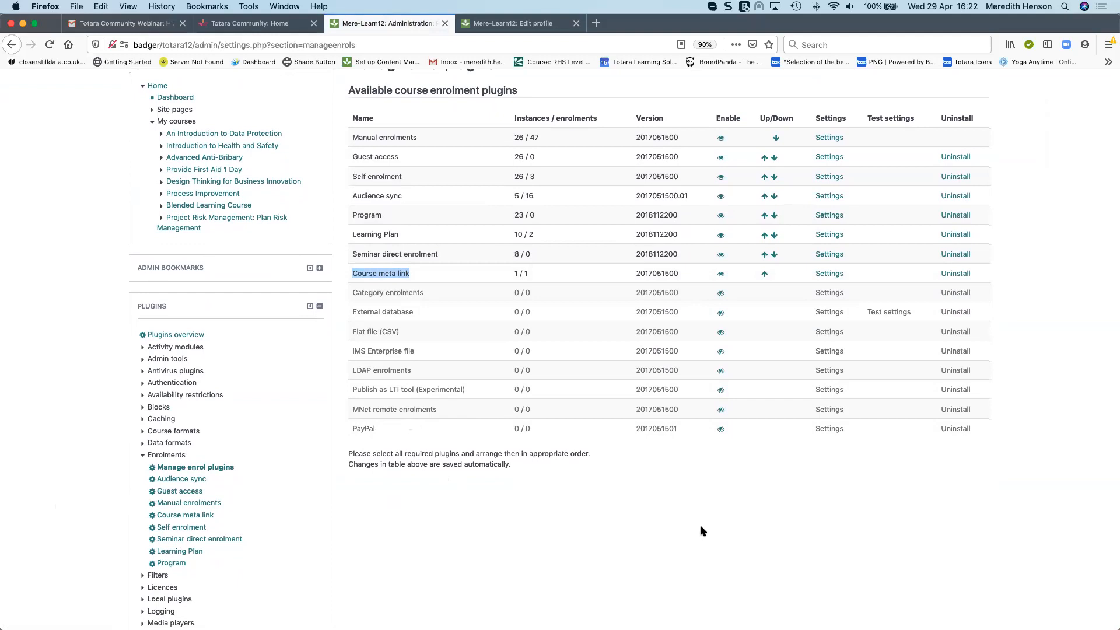
scroll(593, 412, "up", 2)
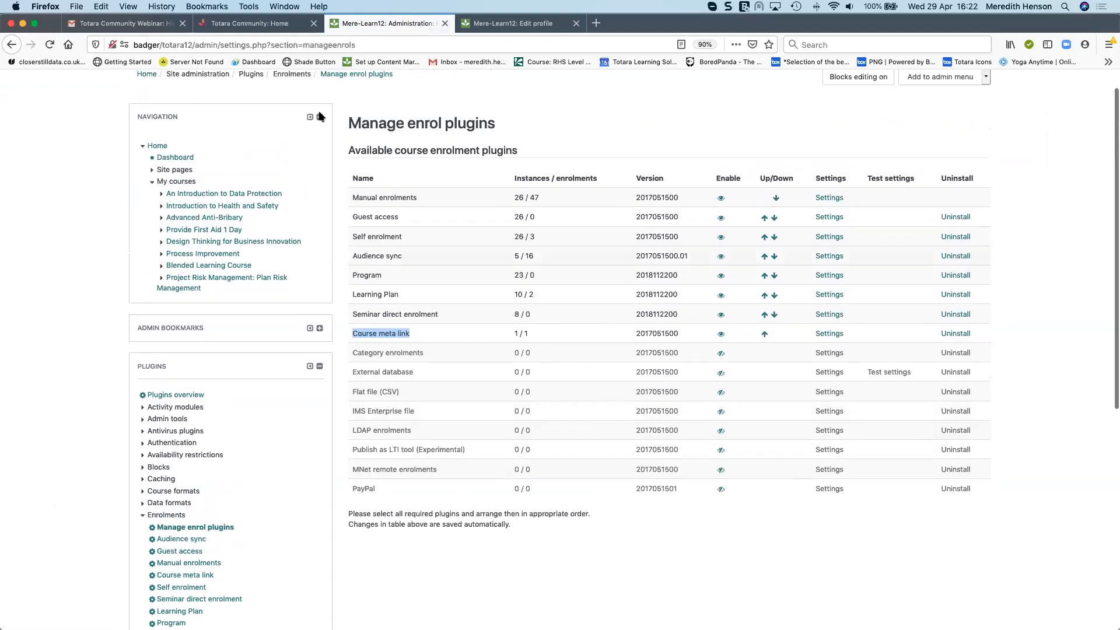
Return to the Mega Meta Mere course and open its Enrolment methods page from course administration Users
right_click(12, 45)
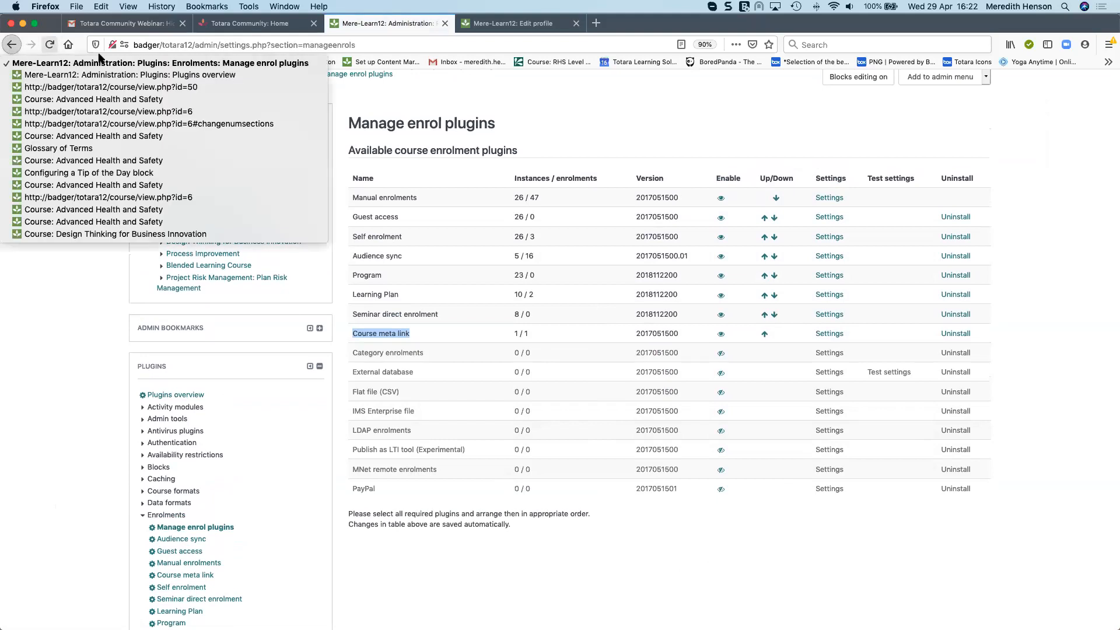
left_click(105, 87)
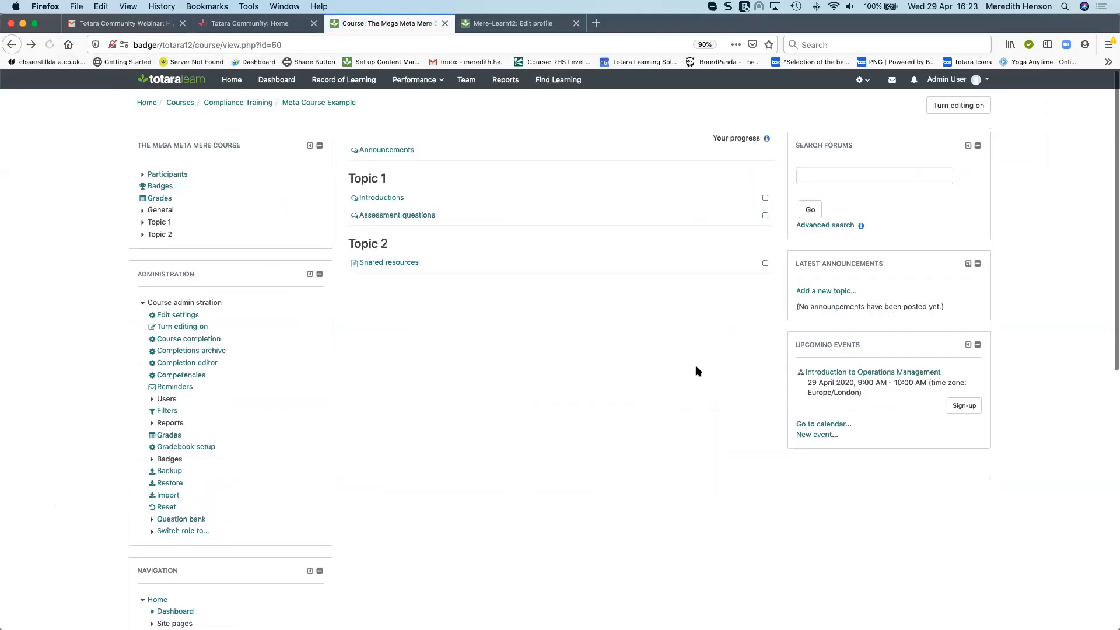
scroll(376, 449, "down", 1)
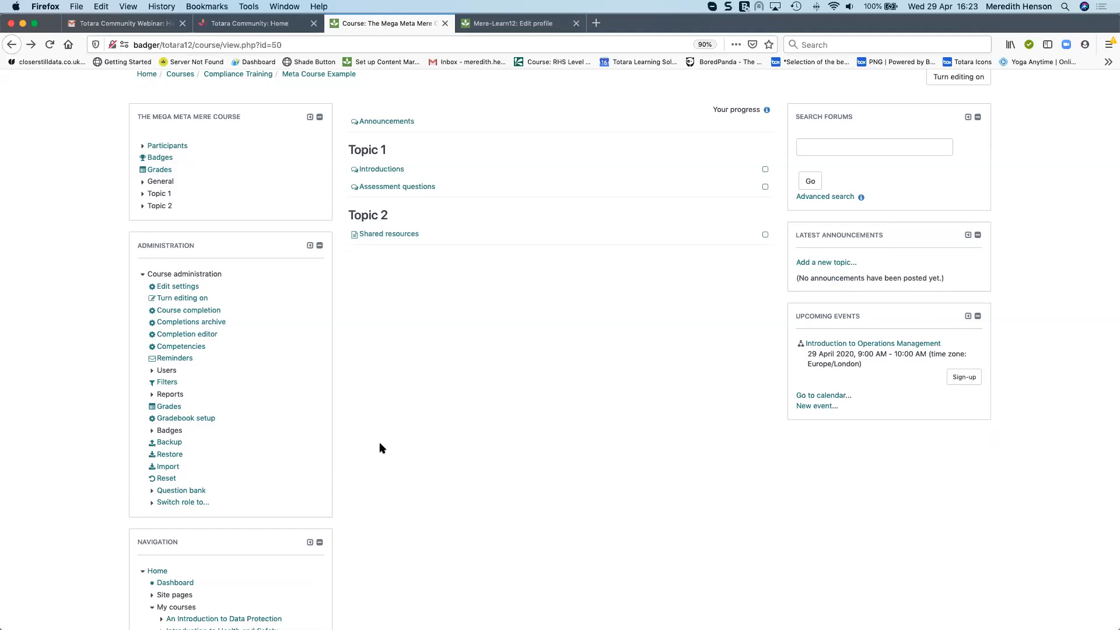
scroll(380, 446, "down", 1)
scroll(380, 445, "up", 1)
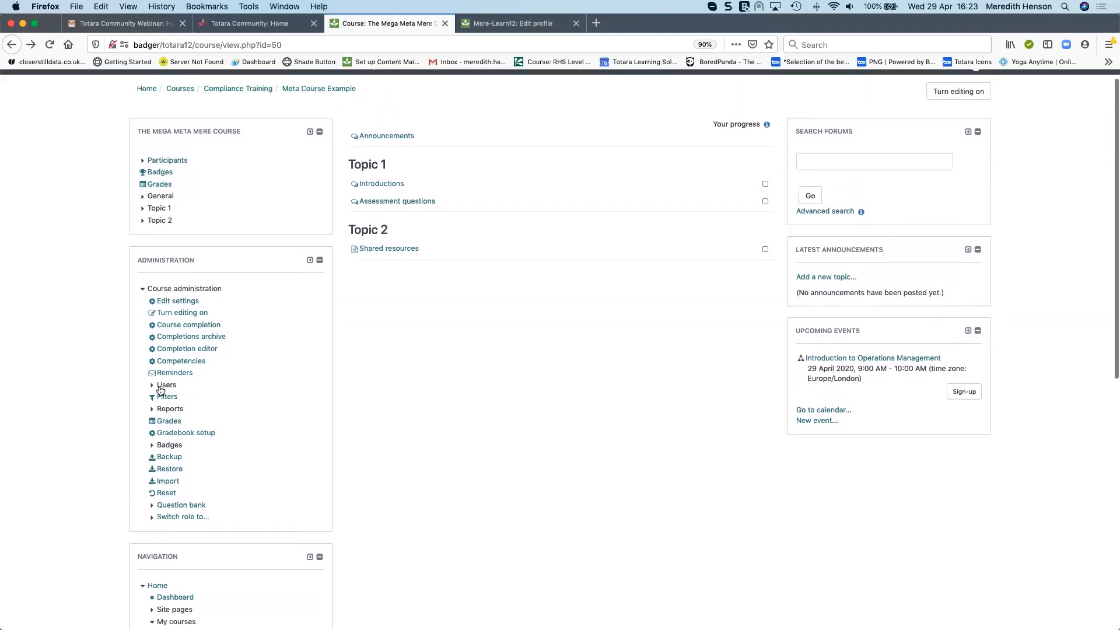
left_click(163, 385)
scroll(198, 411, "down", 1)
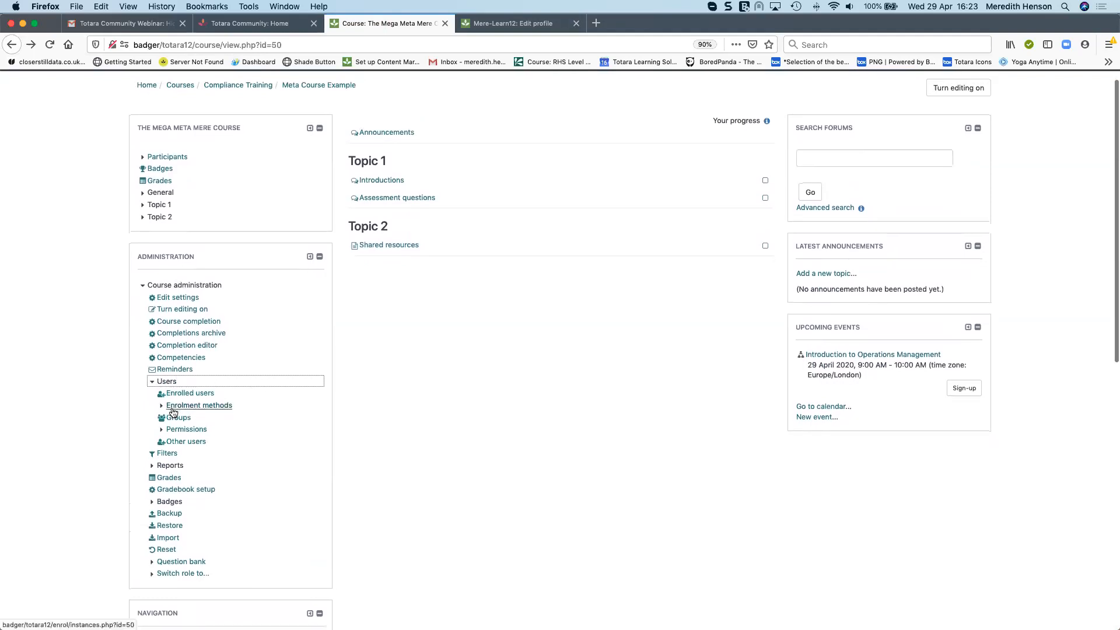
left_click(220, 407)
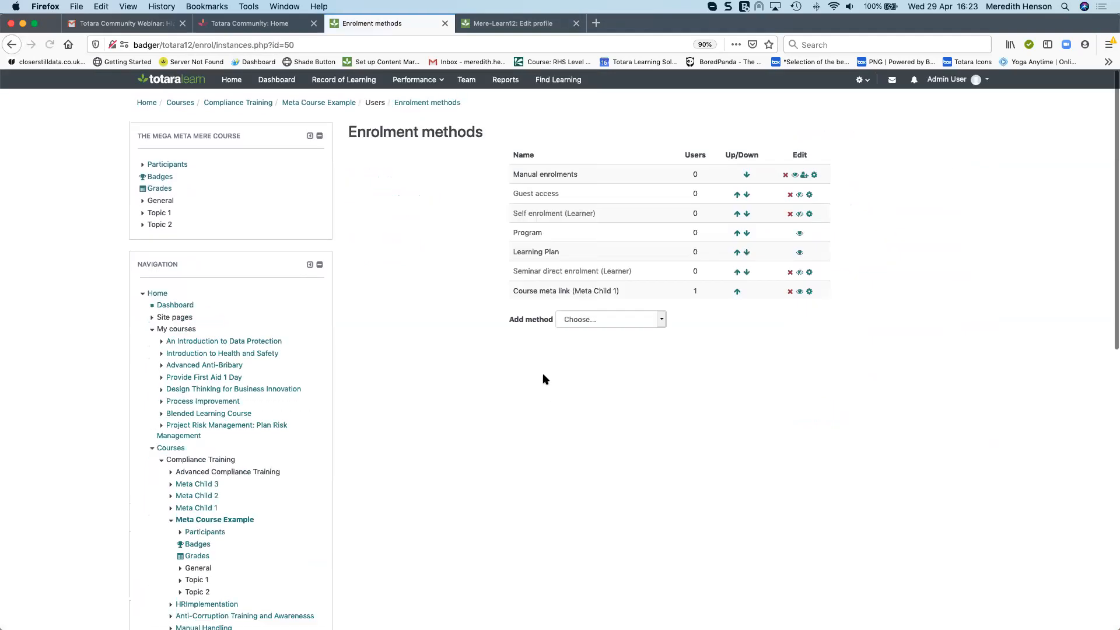
Point out the existing Course meta link (Meta Child 1) enrolment method in the list
scroll(532, 373, "down", 1)
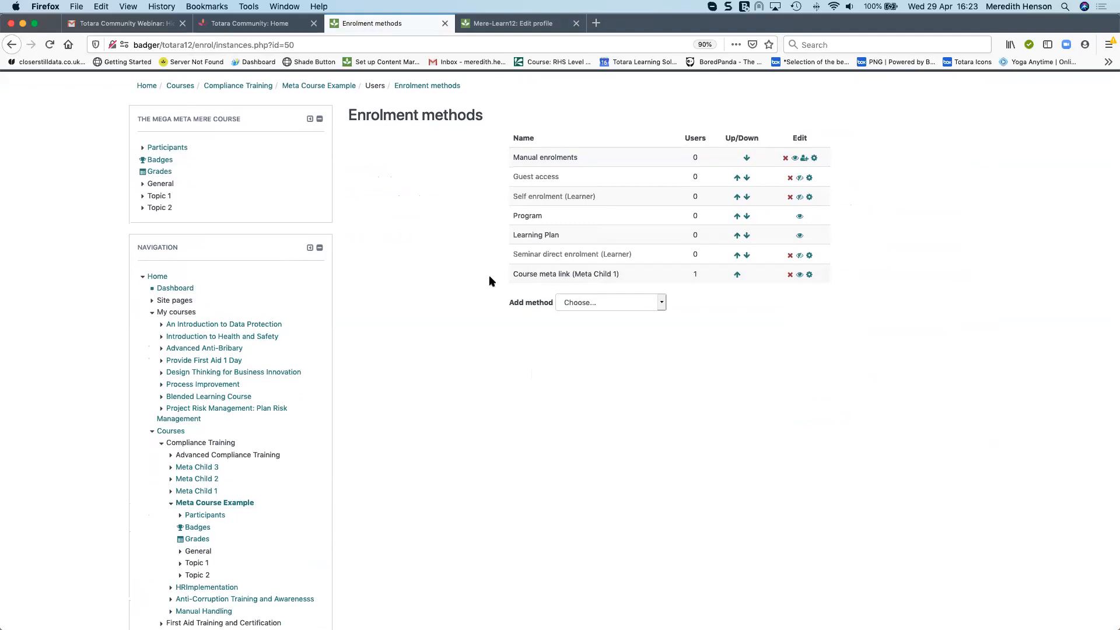
left_click_drag(574, 274, 618, 272)
left_click(832, 384)
Add a Course meta link enrolment method linking the courses Meta Child 2 and Meta Child 3
left_click(662, 304)
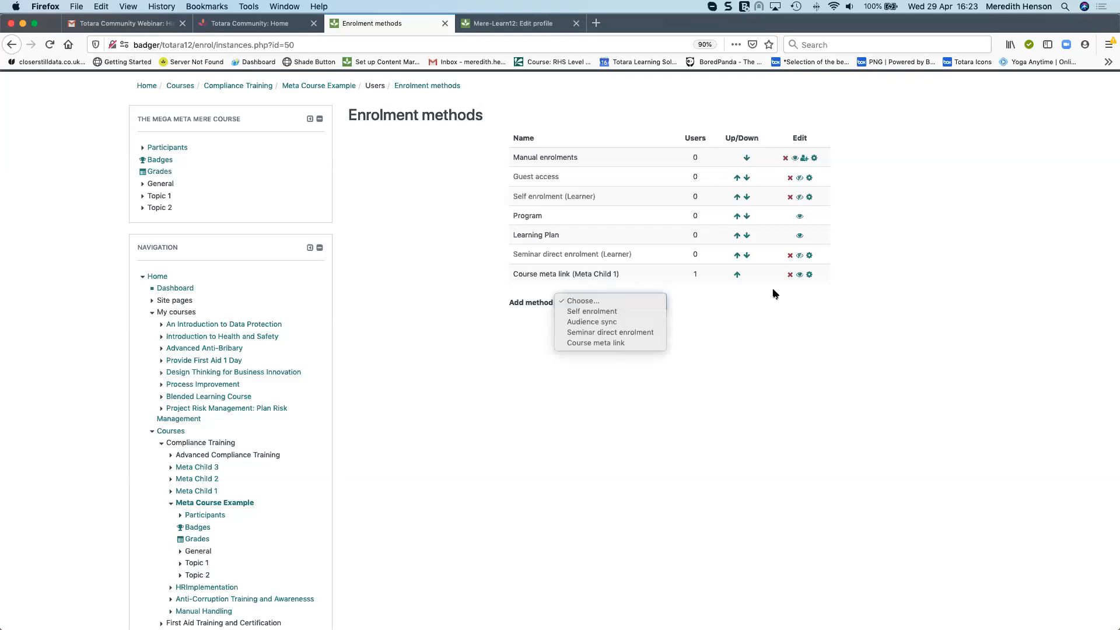
left_click(614, 344)
left_click(563, 218)
type("meta")
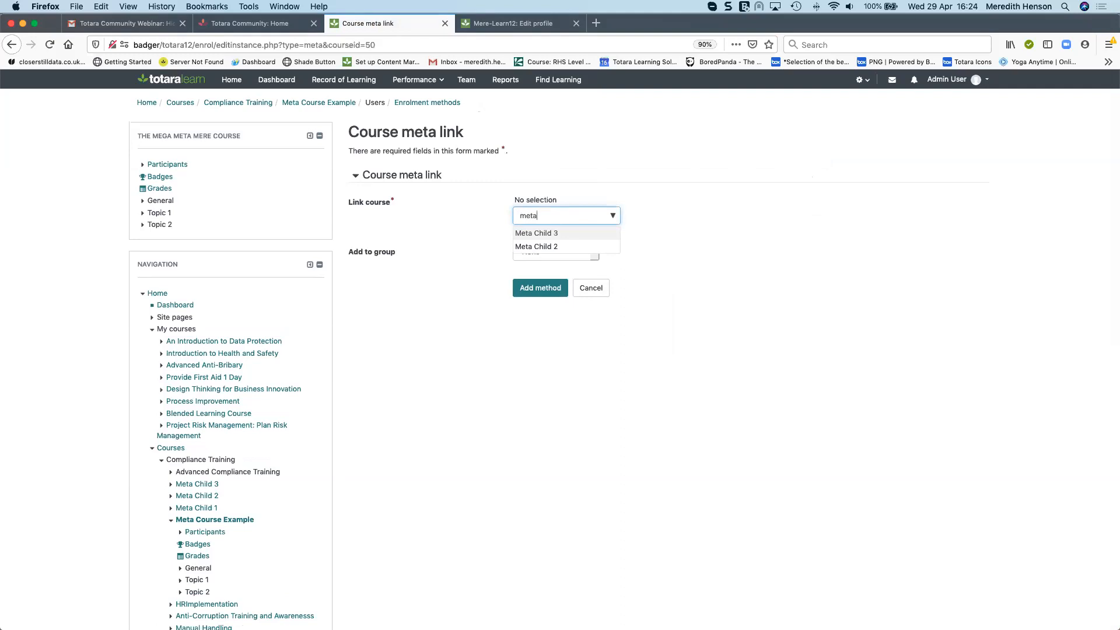
left_click(544, 248)
left_click(563, 233)
key("BackSpace")
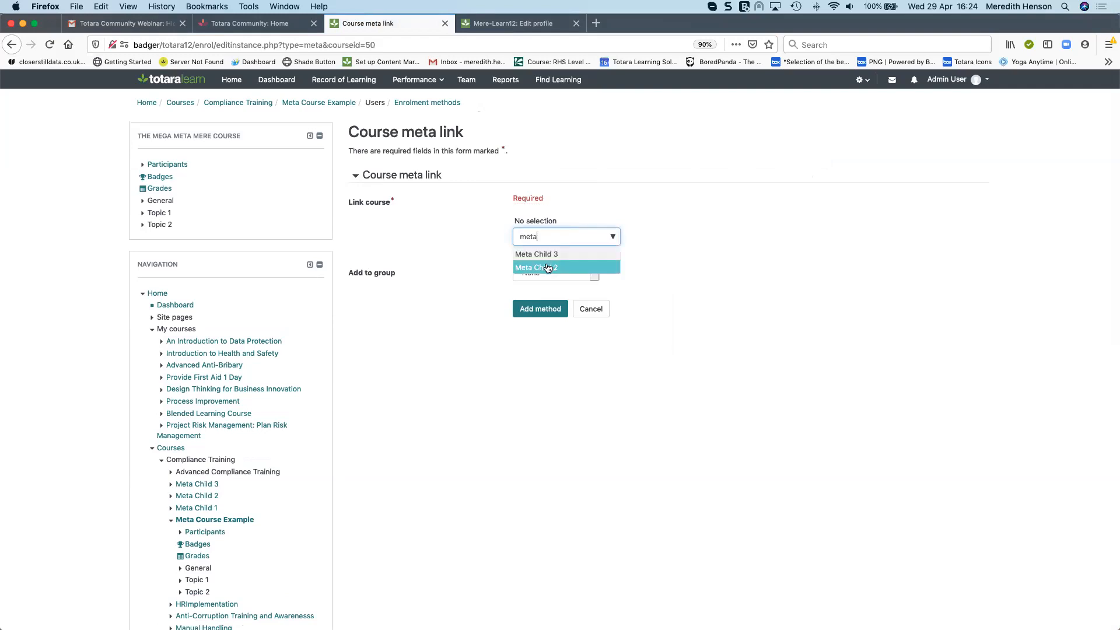
left_click(548, 267)
type("meta")
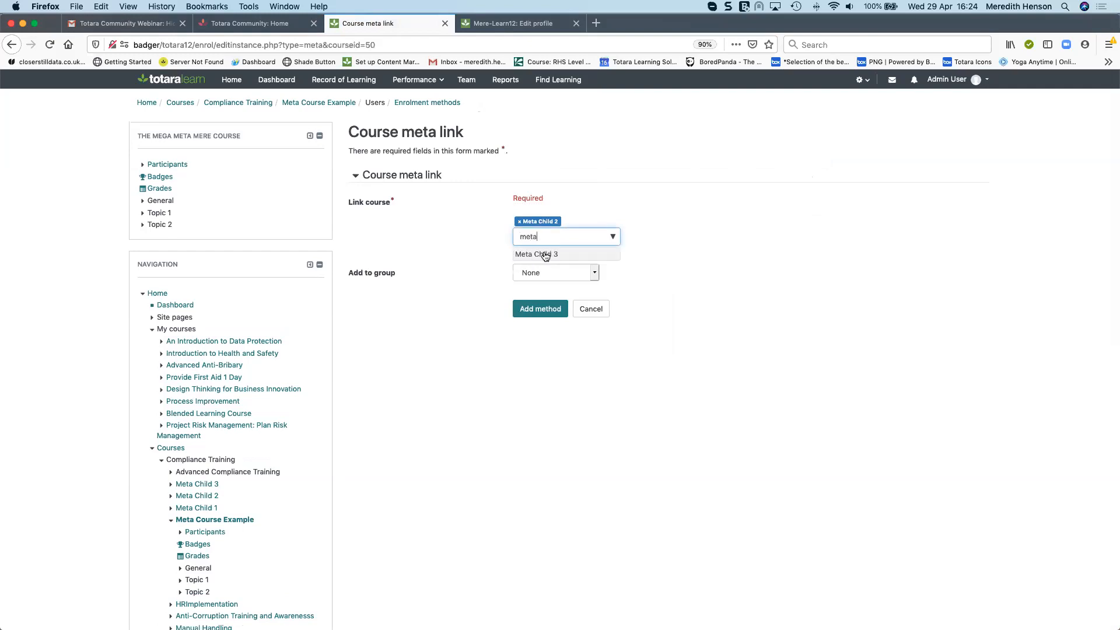
left_click(525, 255)
left_click(557, 218)
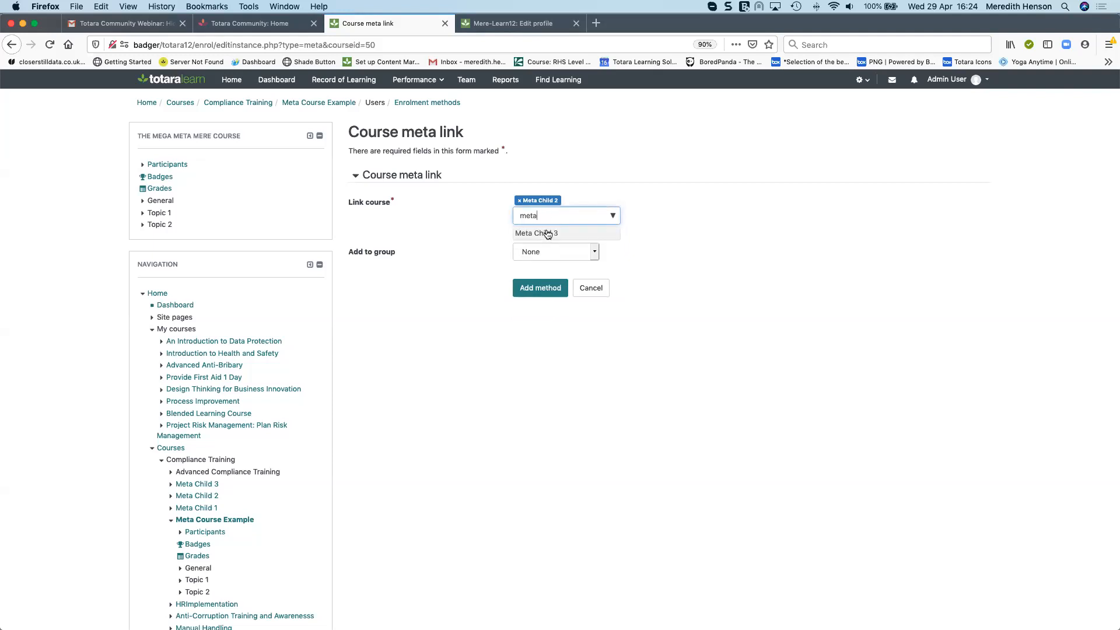
left_click(549, 233)
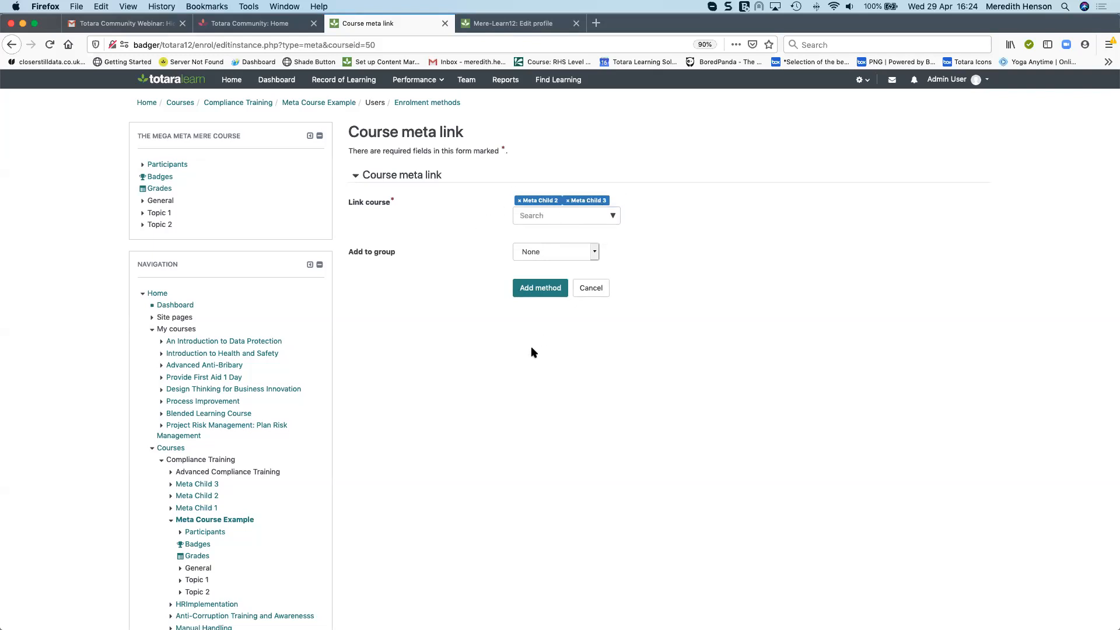
left_click(546, 284)
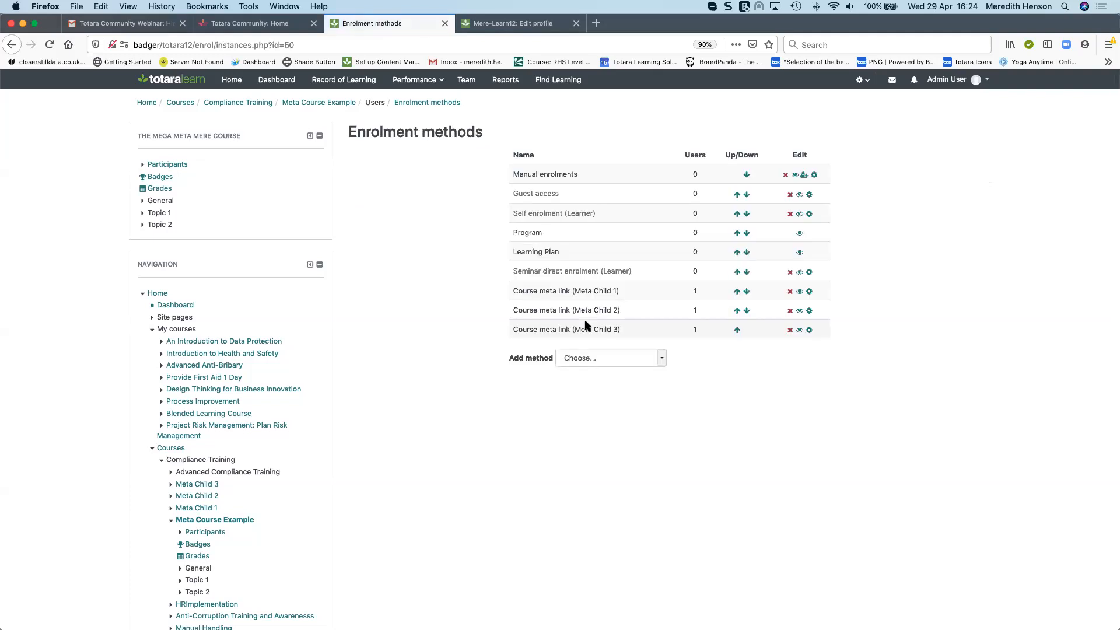
Return to the course and open its Enrolled users page from course administration Users
scroll(623, 295, "down", 3)
scroll(623, 298, "up", 3)
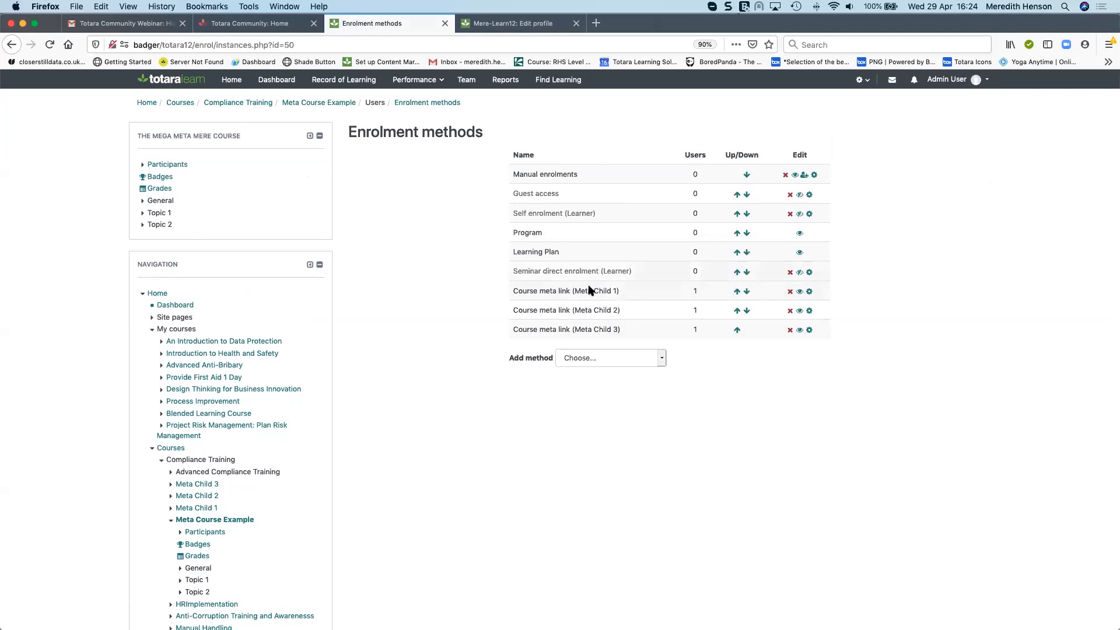
left_click(319, 103)
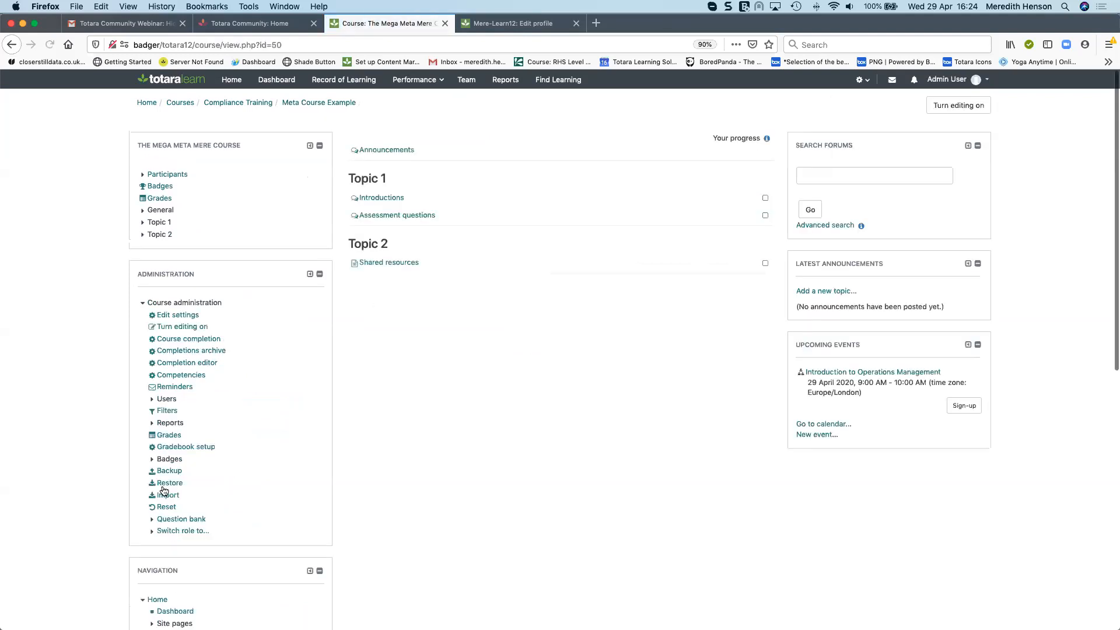
left_click(169, 399)
left_click(190, 411)
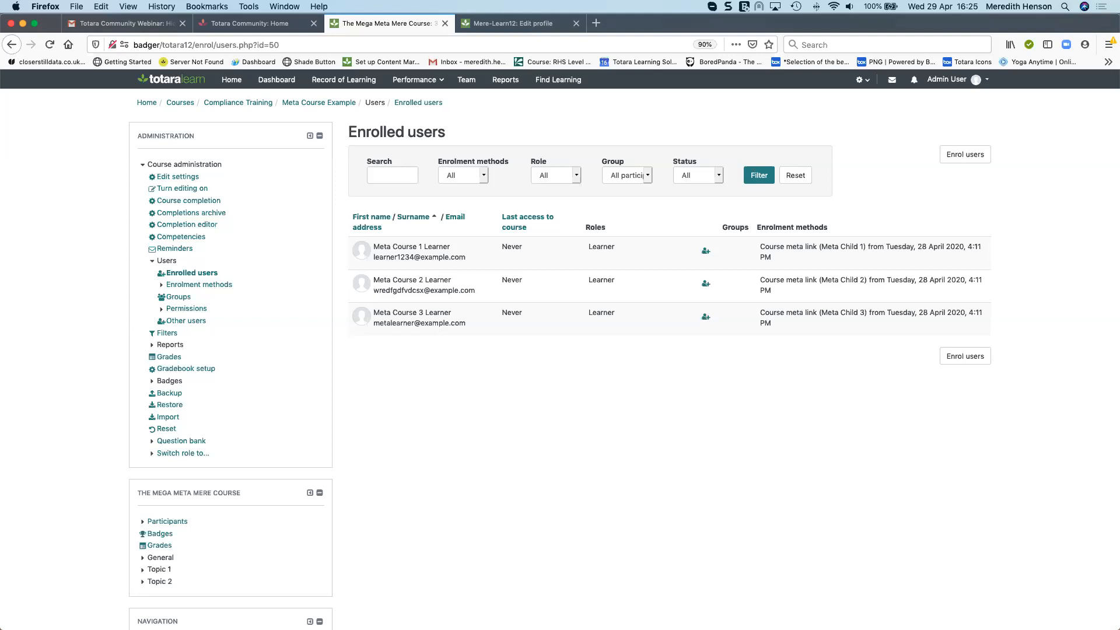
Go back through the course page to its Enrolment methods page
left_click(325, 105)
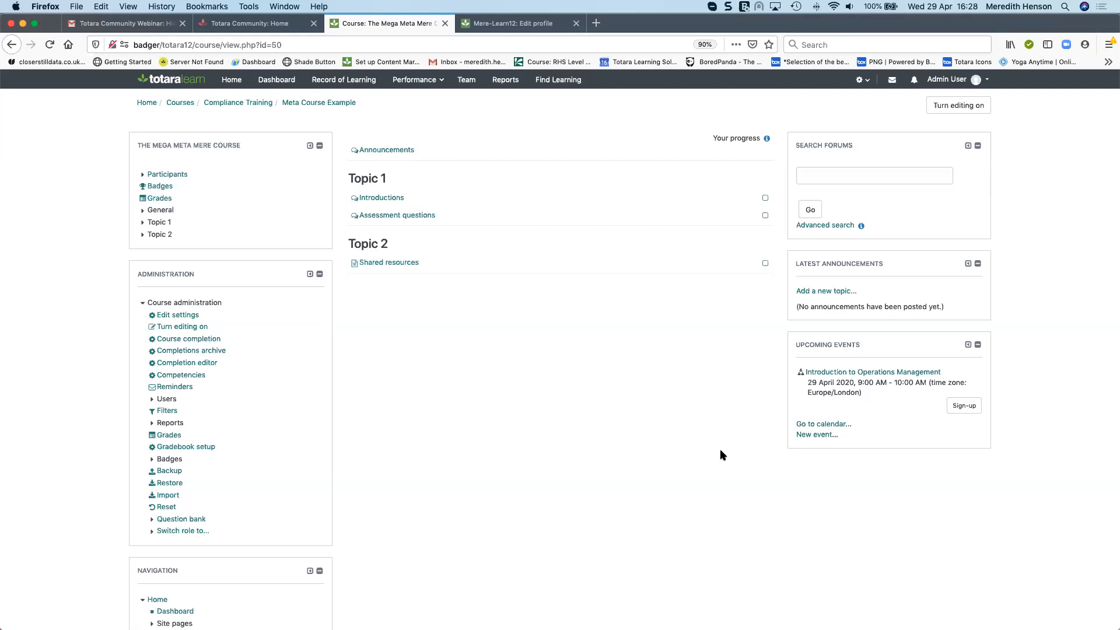
scroll(163, 379, "down", 1)
left_click(167, 396)
left_click(206, 408)
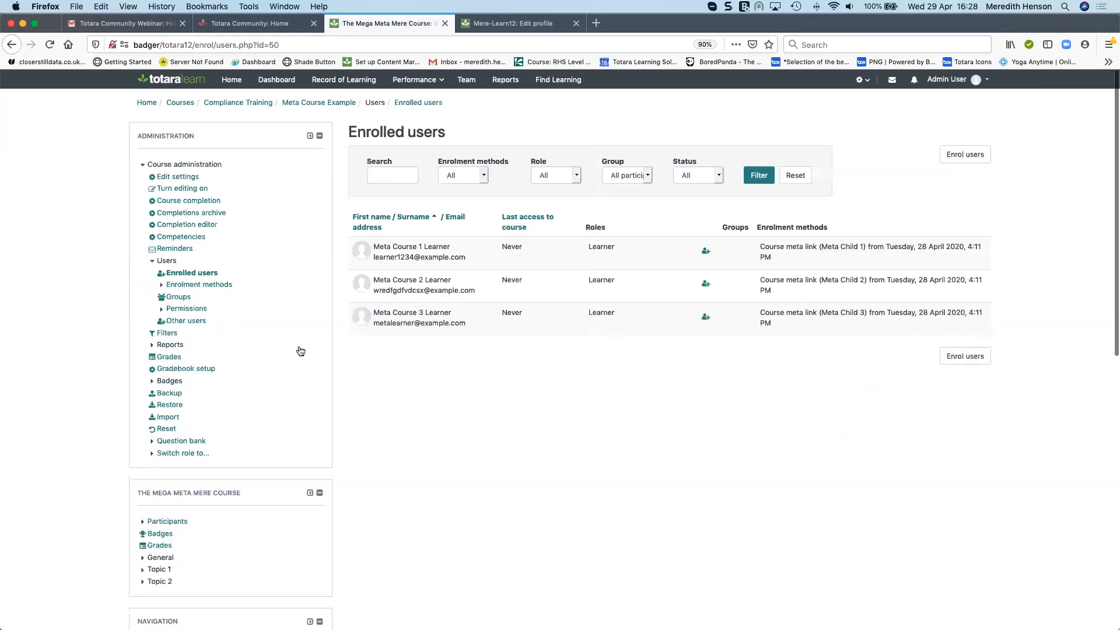
left_click(198, 285)
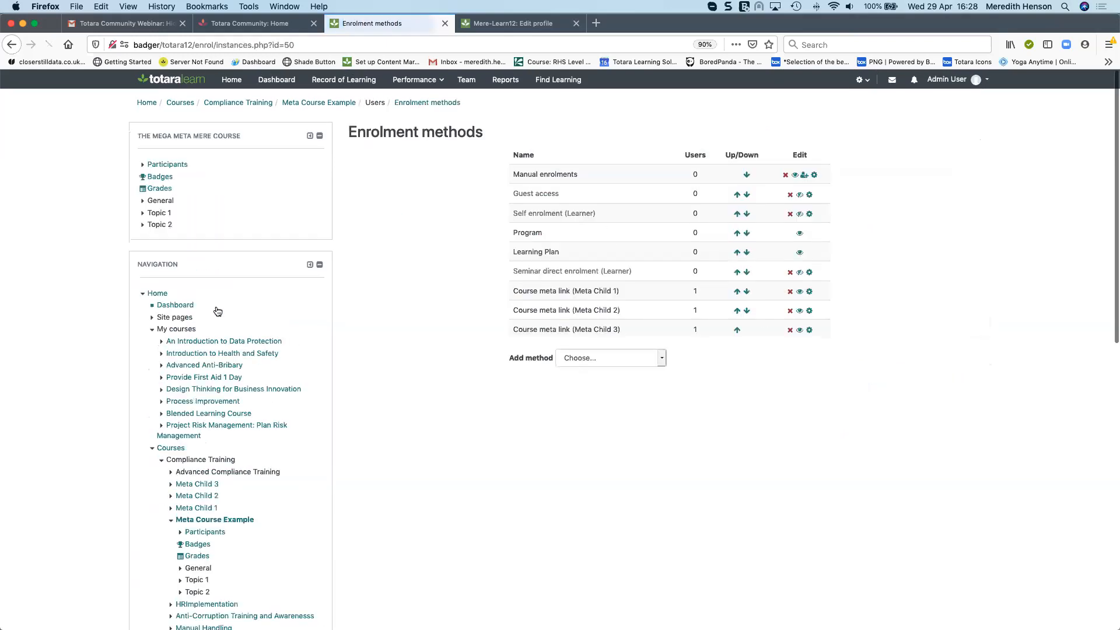
Delete the Course meta link (Meta Child 3) enrolment method and confirm
left_click(790, 331)
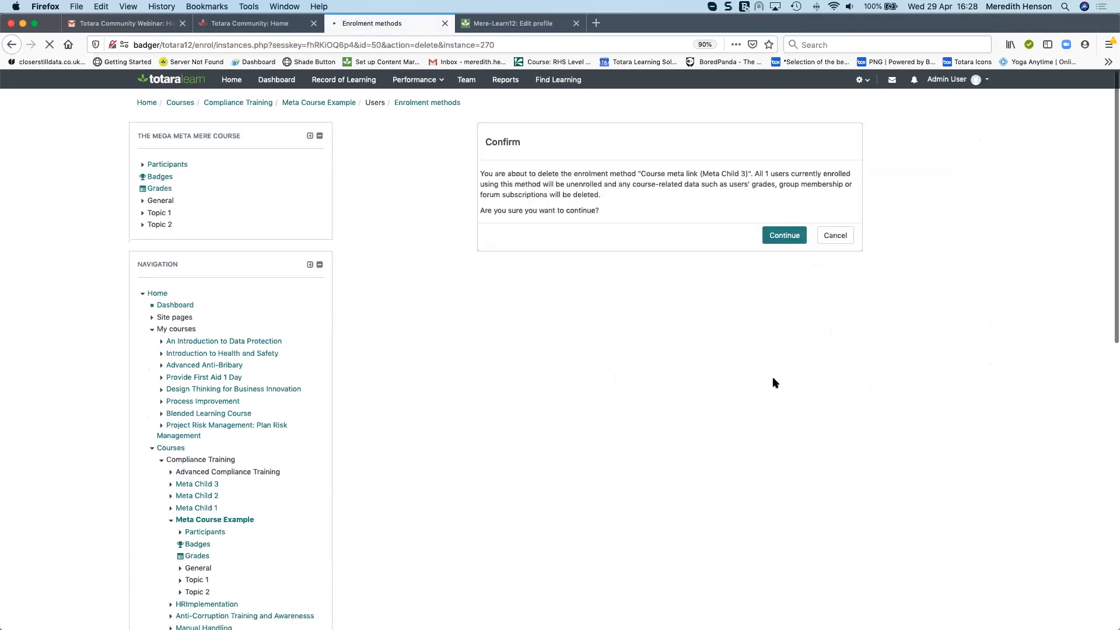
left_click(607, 338)
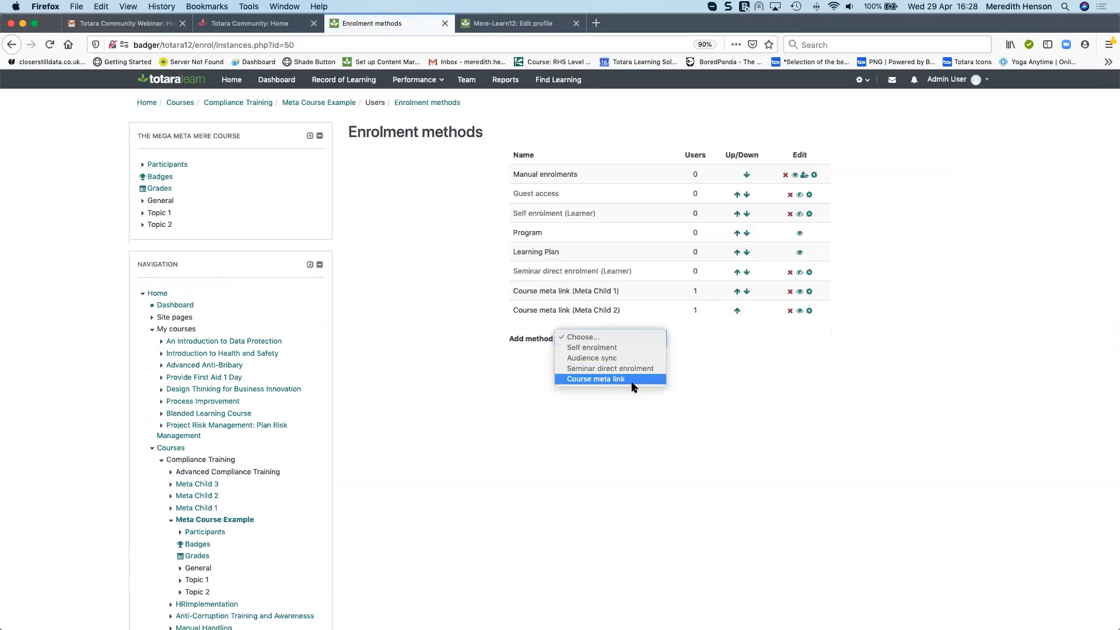
Add a Course meta link enrolment method linking Meta Child 3, leaving the group as None
left_click(632, 383)
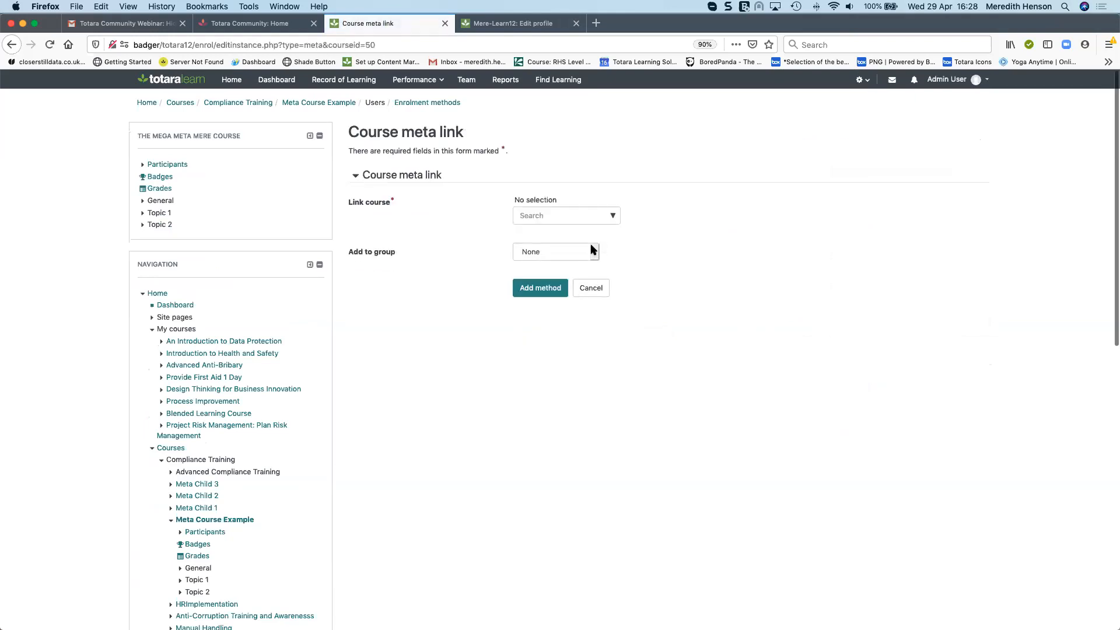
left_click(592, 250)
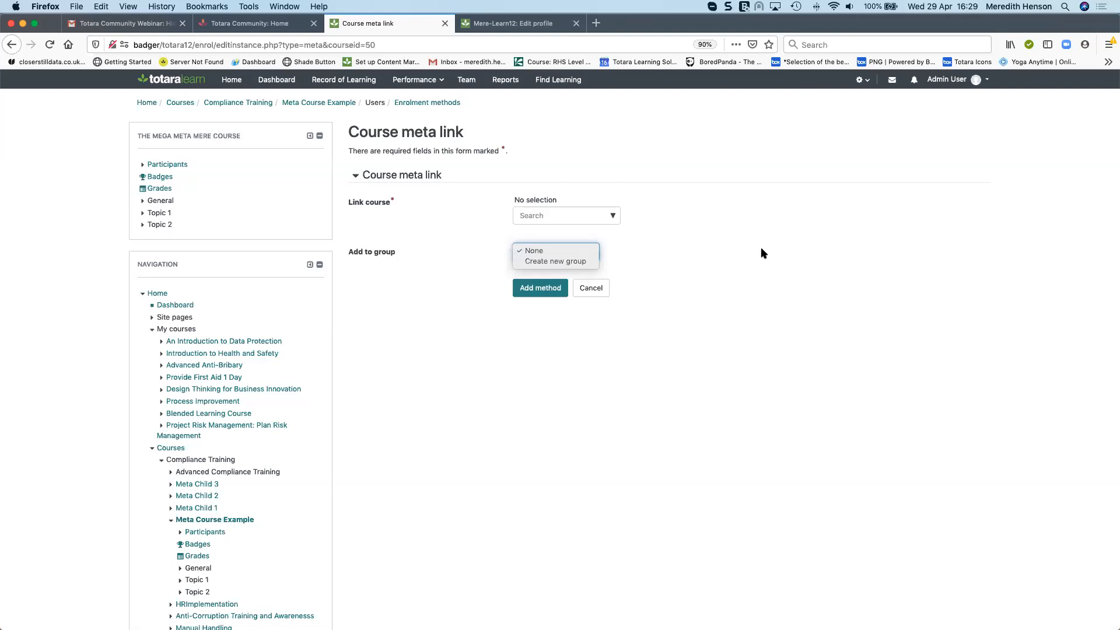
left_click(584, 214)
left_click(585, 214)
type("meta")
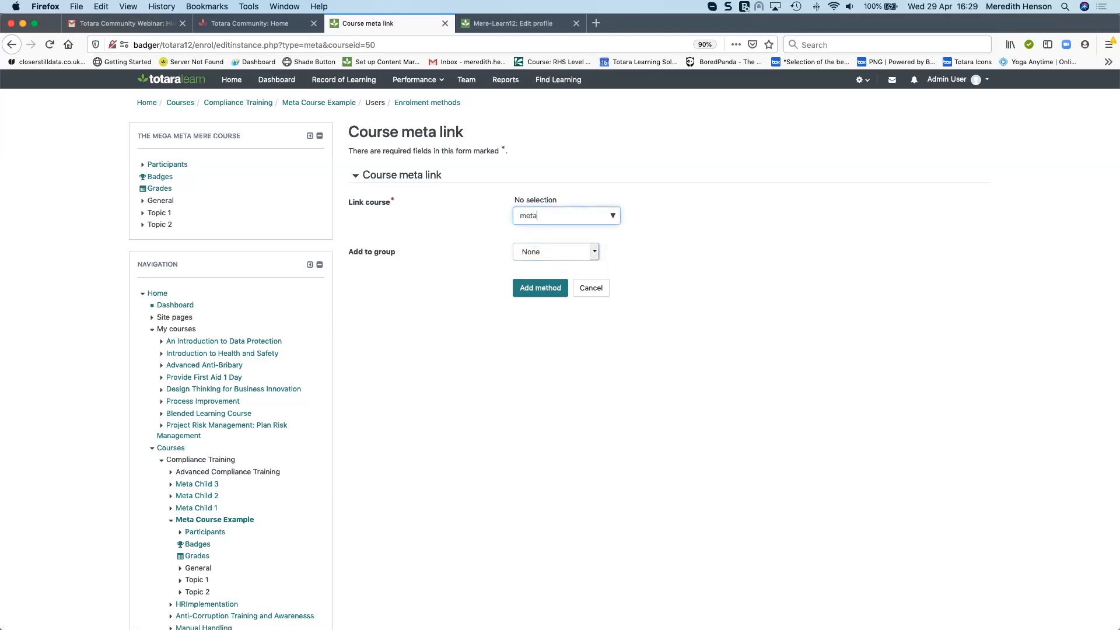
left_click(558, 233)
left_click(558, 232)
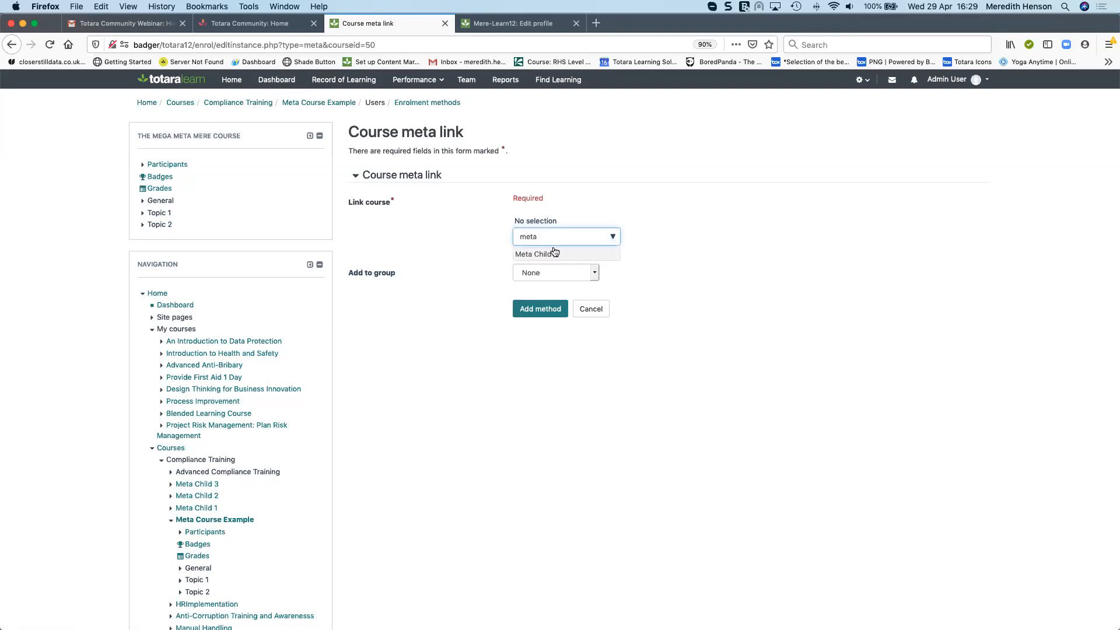
left_click(554, 254)
left_click(537, 308)
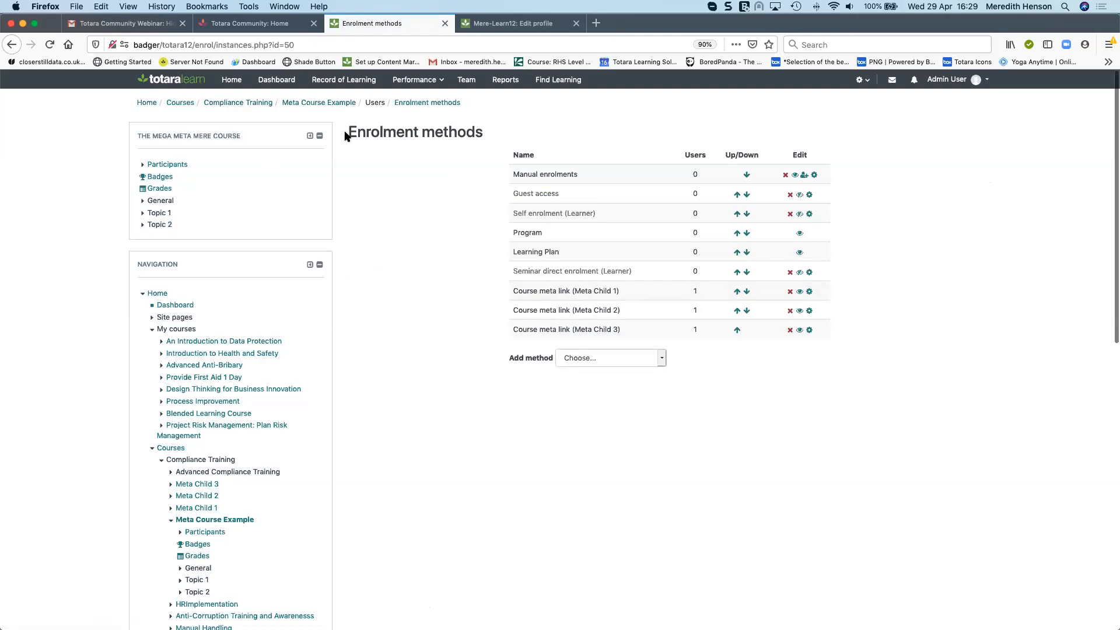
Open the course with id 2 by editing the page URL, then its course view page
left_click_drag(285, 45, 325, 49)
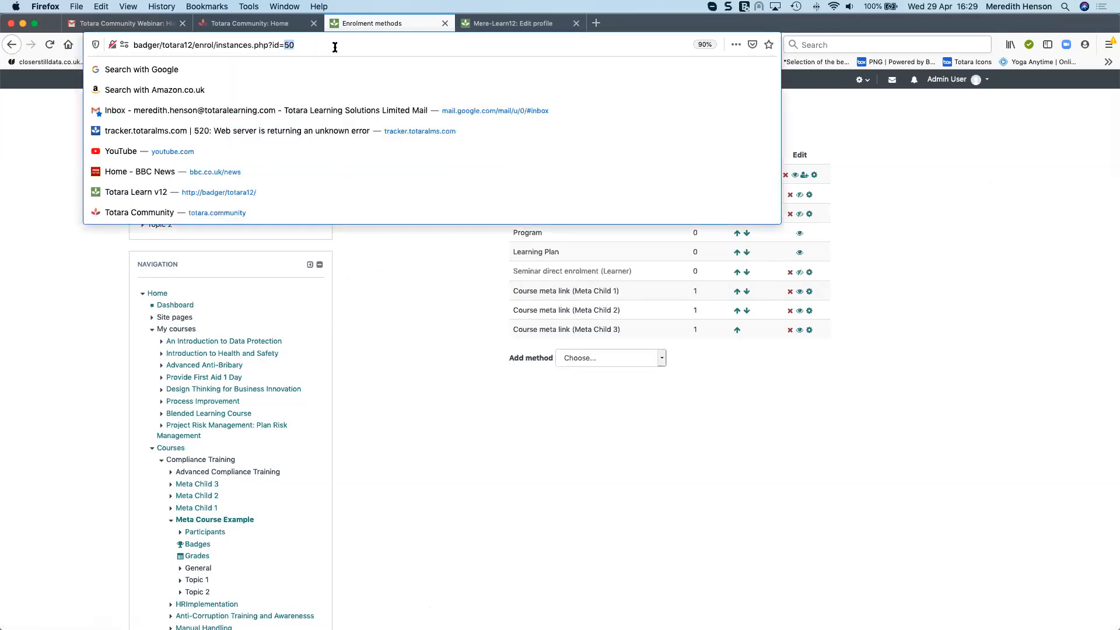
type("2")
key("Return")
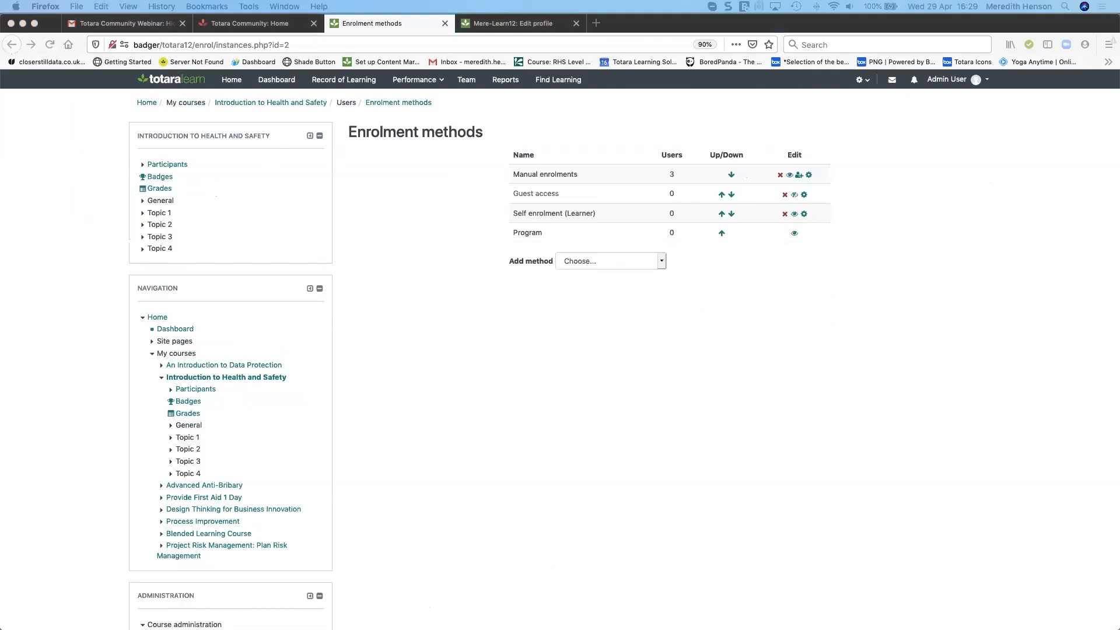
left_click(313, 43)
type("badger/totara12/course/view.php?id=2")
key("Return")
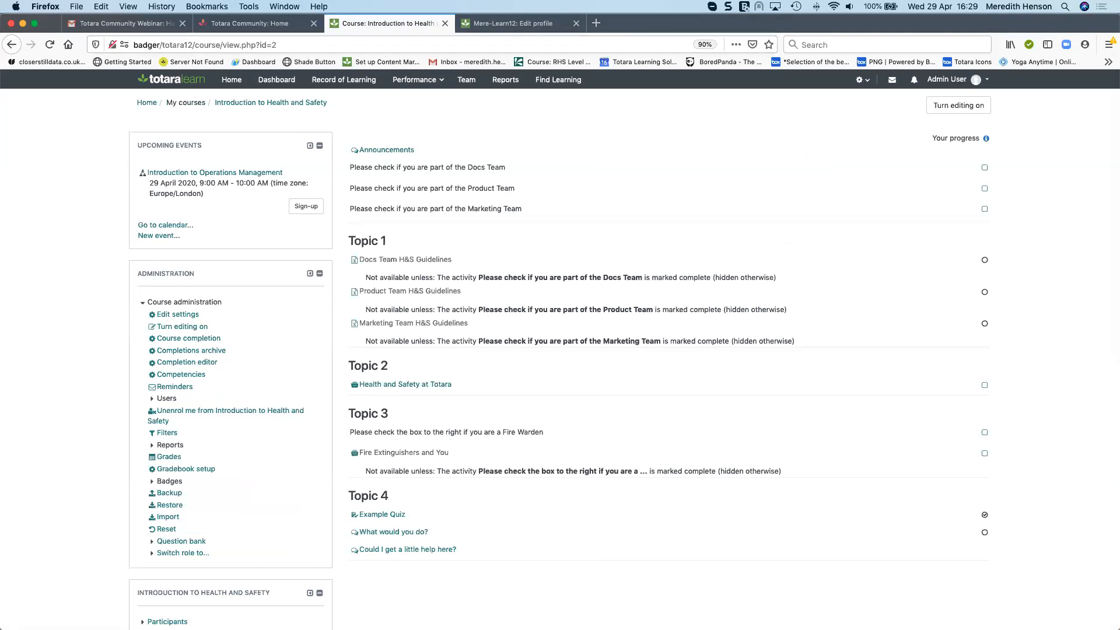
left_click(274, 45)
key("super+a")
key("BackSpace")
type("6")
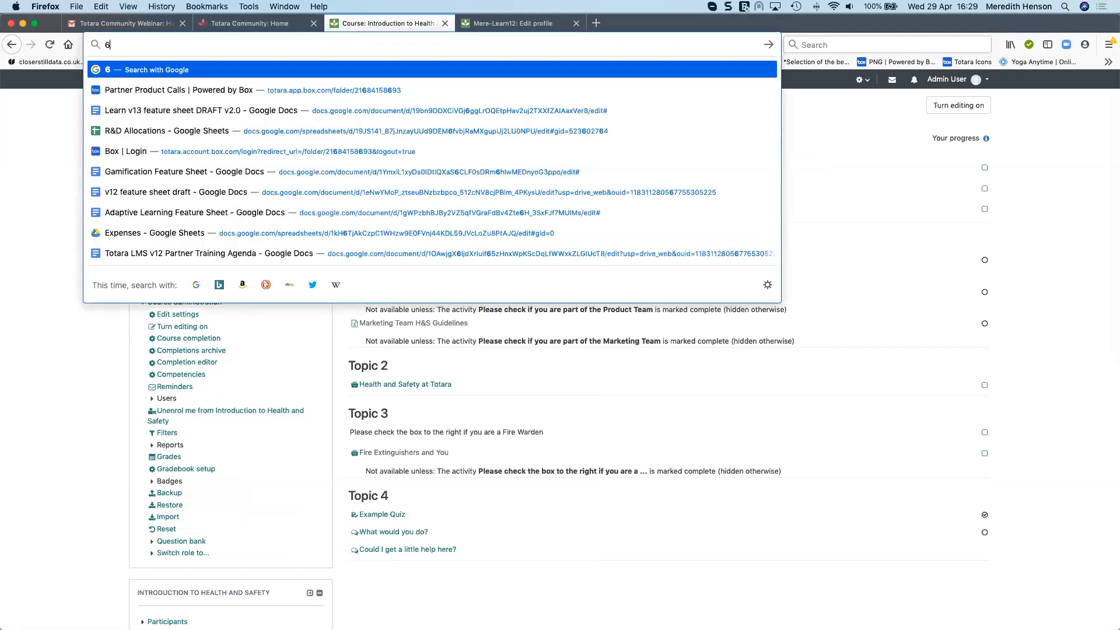
key("Return")
left_click(12, 44)
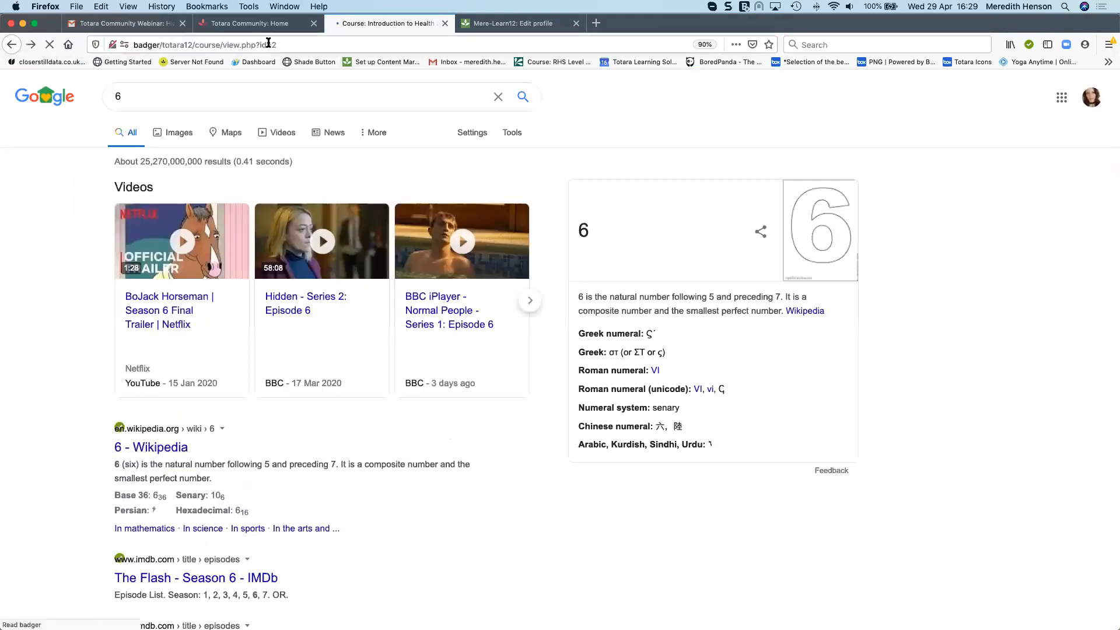
Open the course at badger/totara12/course/view.php?id=6 from its URL
left_click(276, 45)
left_click(276, 45)
key("BackSpace")
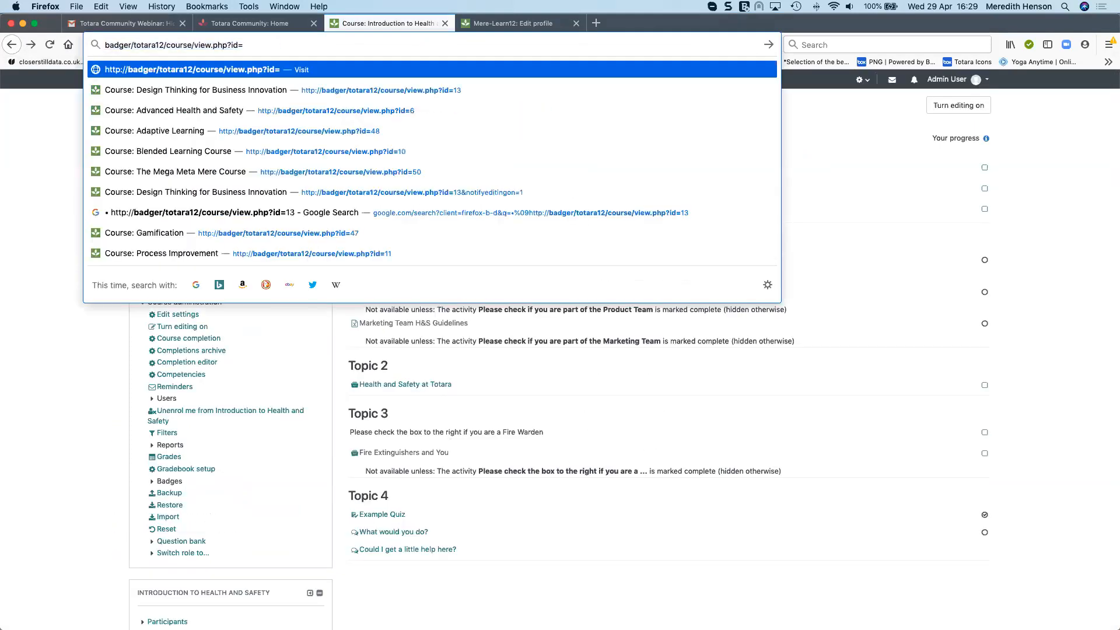
type("6")
key("Return")
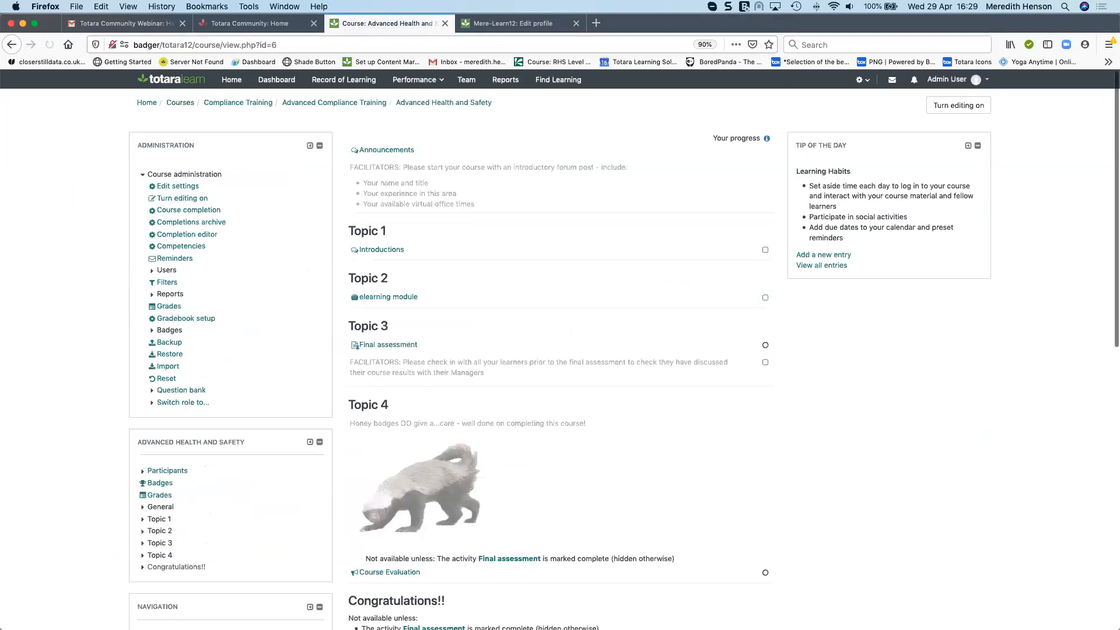
Switch role to Learner in the Advanced Health and Safety course
scroll(720, 409, "down", 3)
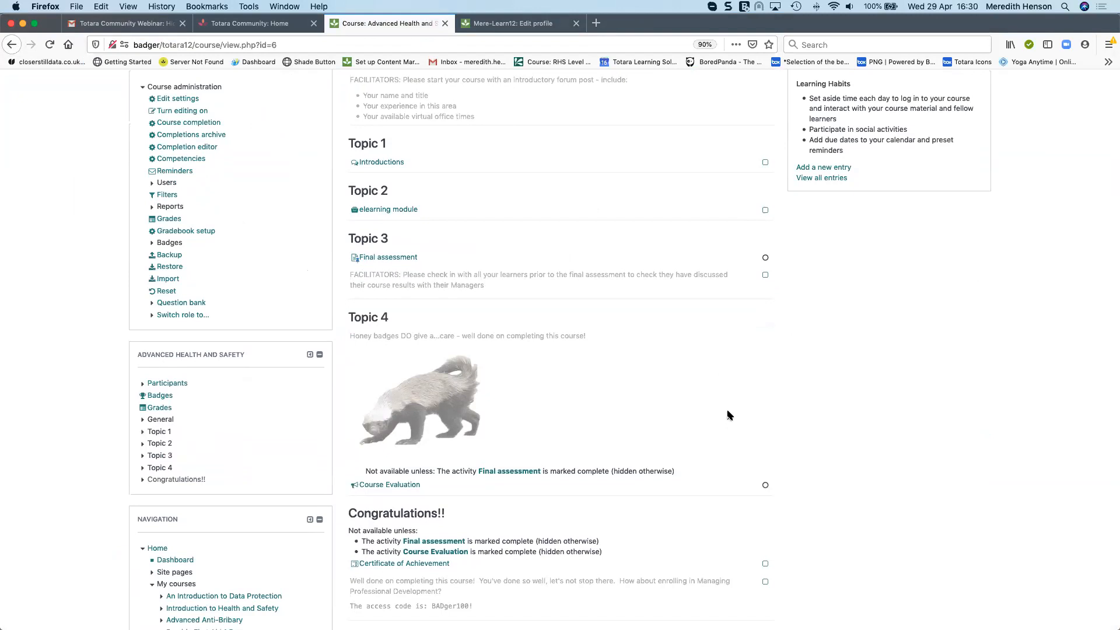
scroll(751, 465, "down", 7)
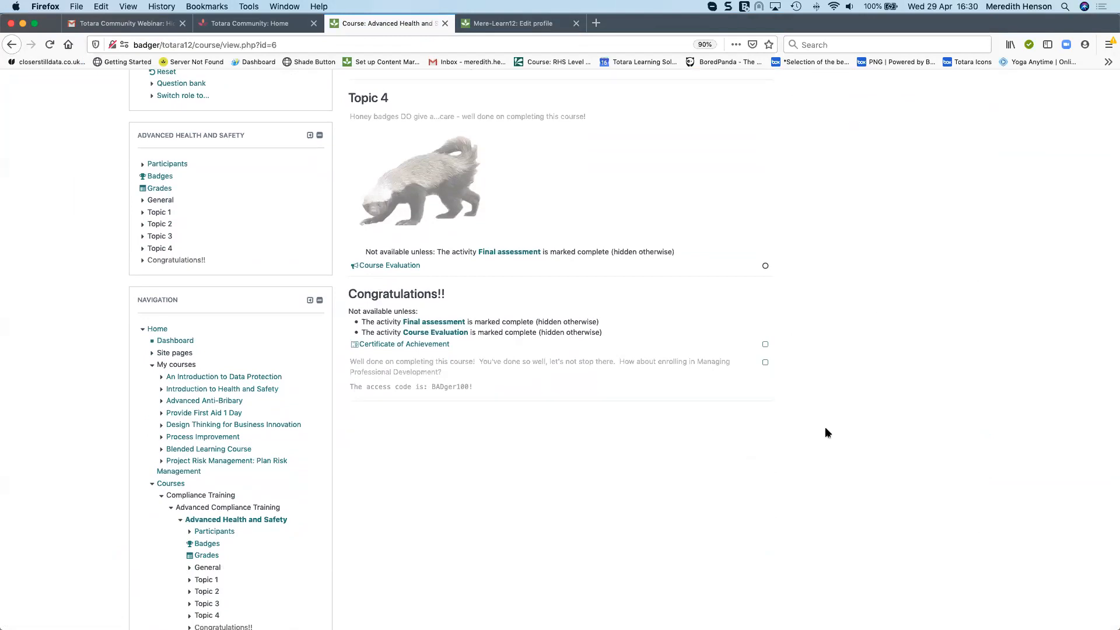
scroll(178, 195, "up", 1)
left_click(193, 130)
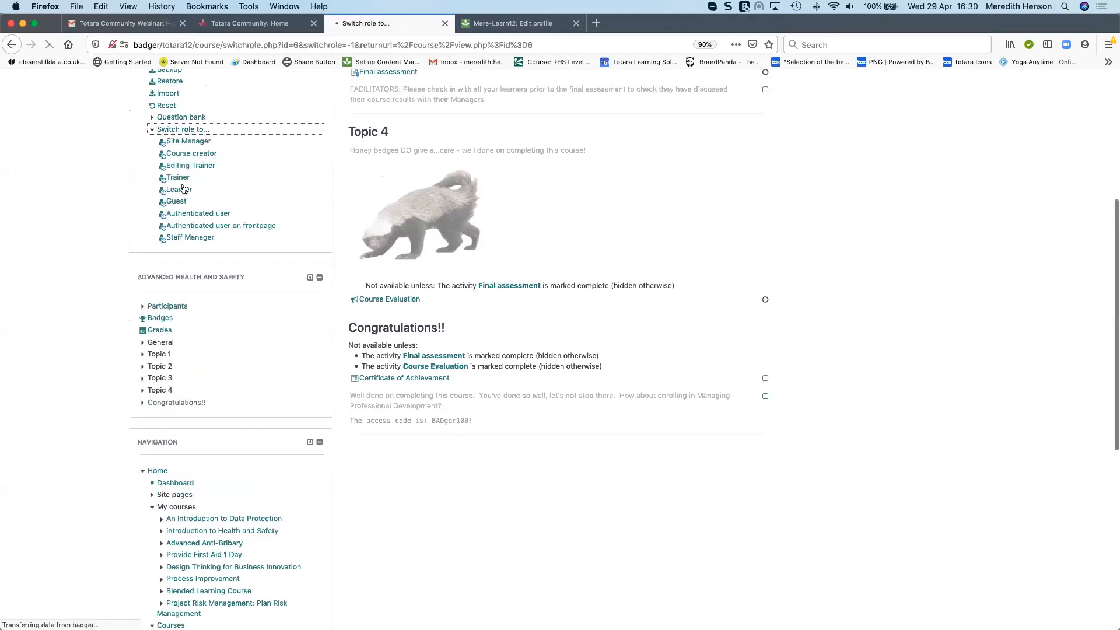
left_click(572, 153)
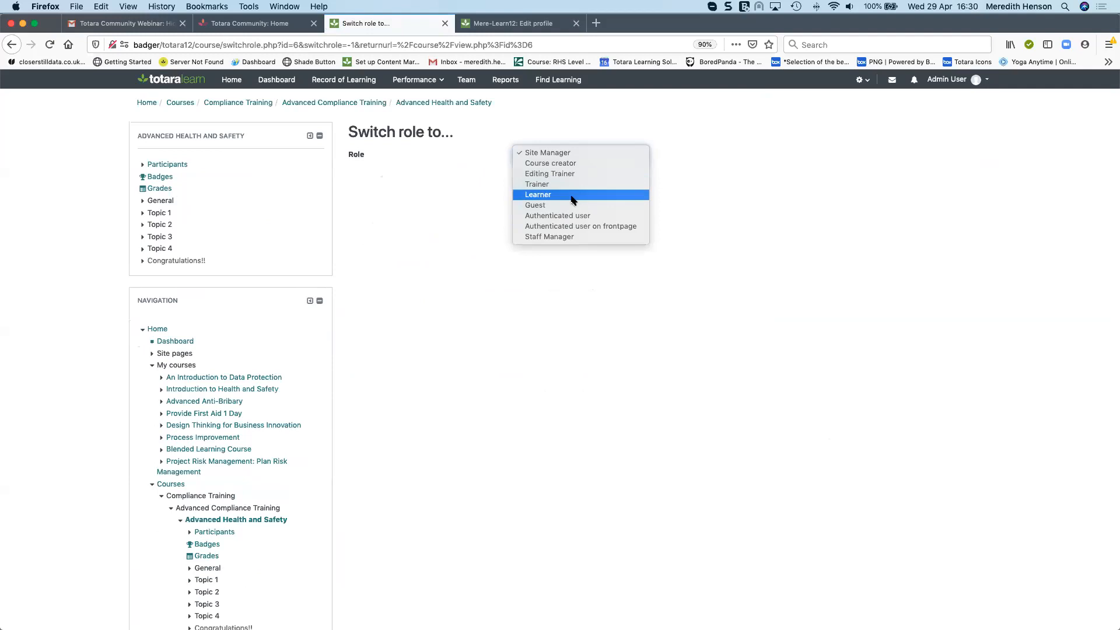
left_click(572, 200)
left_click(540, 193)
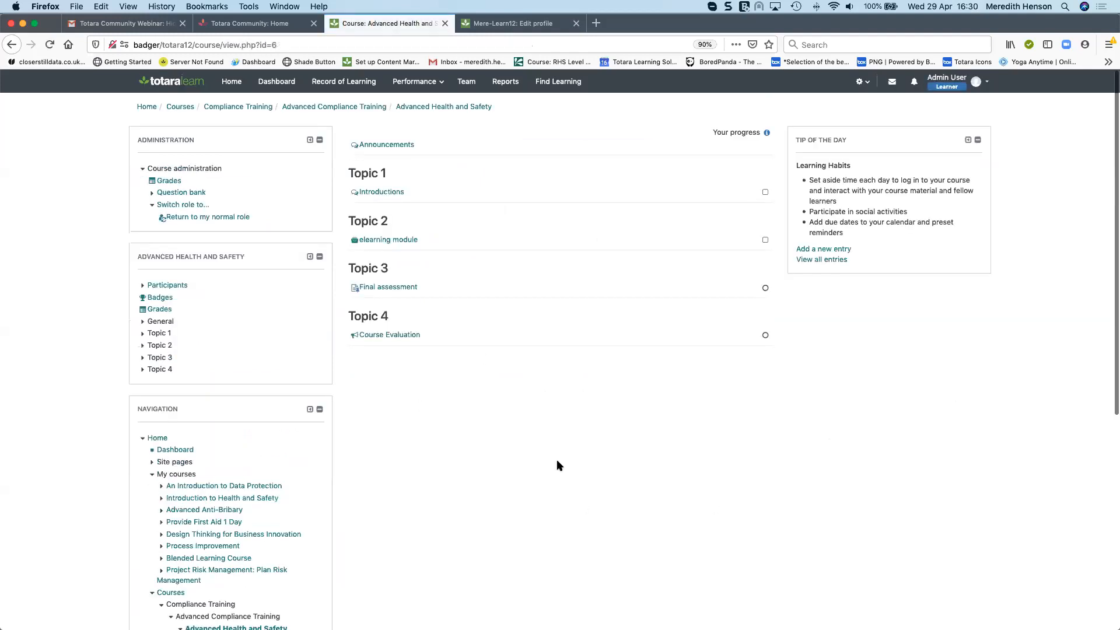
Return to the normal role from the user menu and review the course content
left_click(974, 83)
left_click(939, 280)
scroll(713, 325, "down", 5)
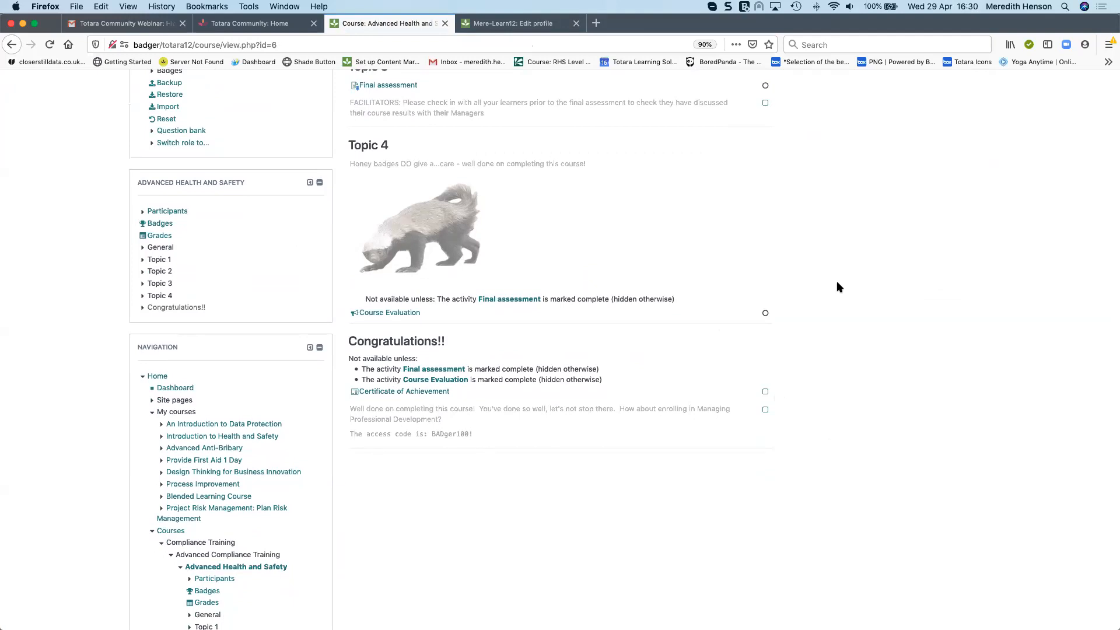
scroll(840, 285, "up", 2)
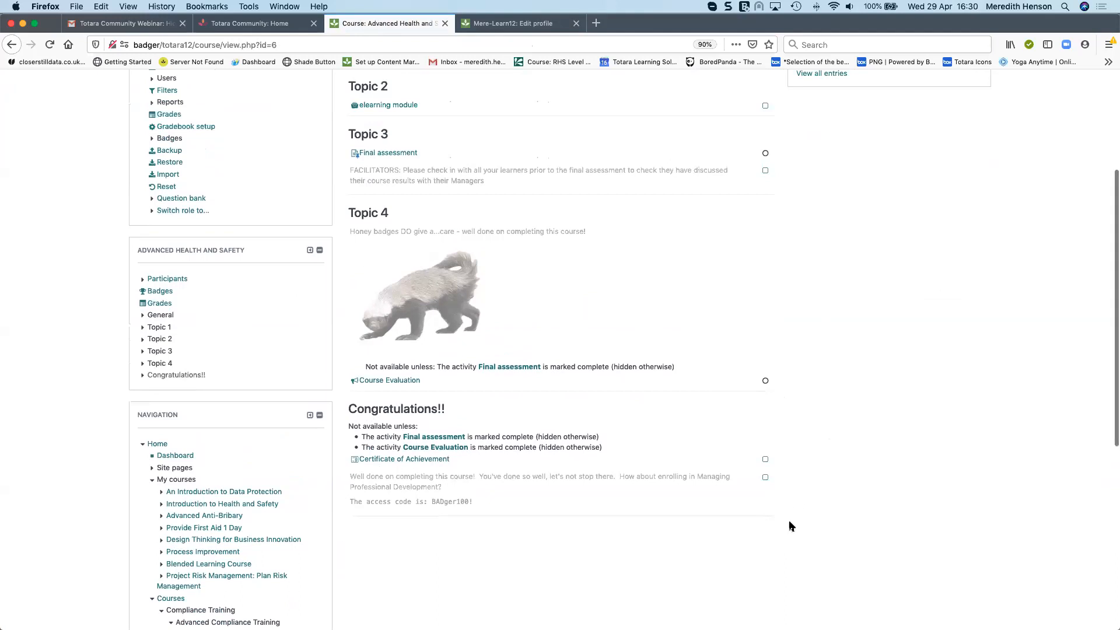
Turn editing on in the Advanced Health and Safety course
scroll(789, 520, "down", 1)
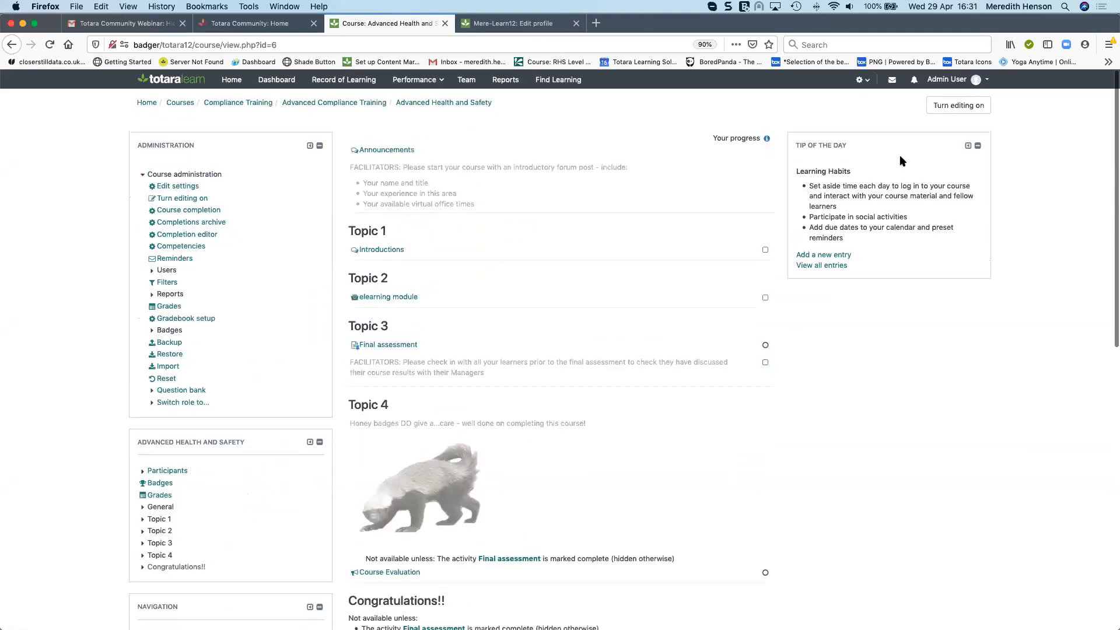
left_click(936, 105)
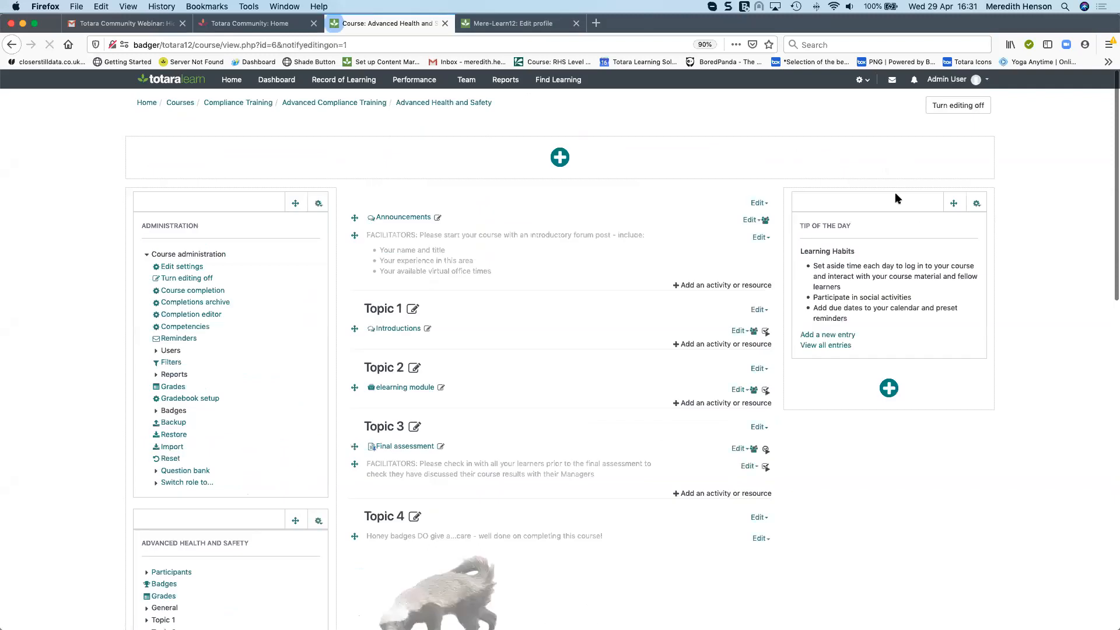
scroll(831, 286, "down", 10)
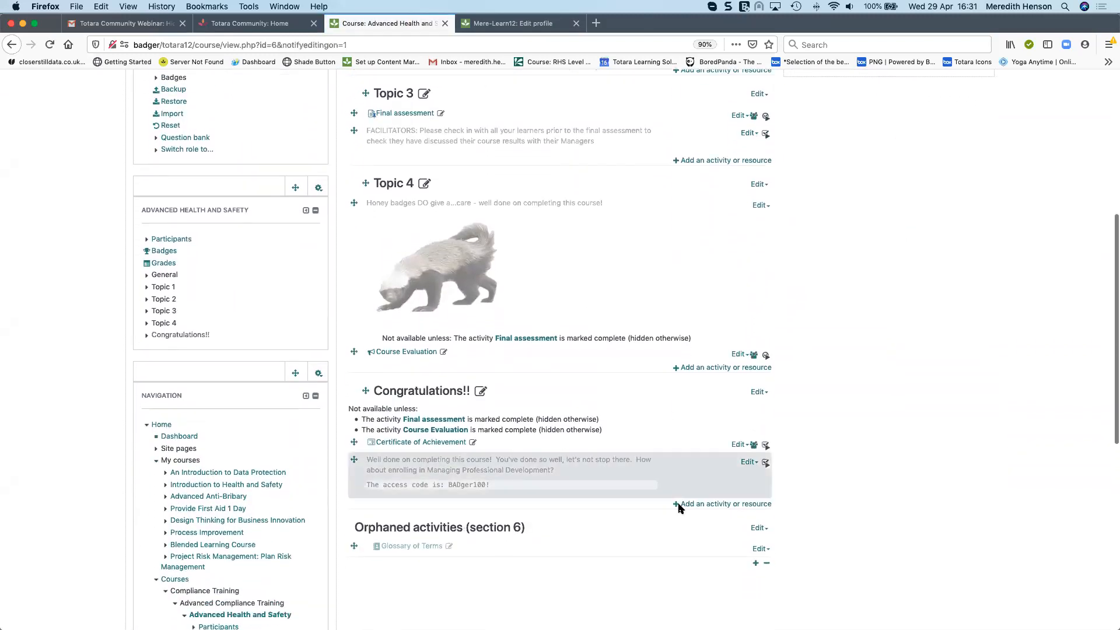
Open the Congratulations!! section's settings and examine its access restrictions and the available restriction types
left_click(757, 387)
left_click(734, 406)
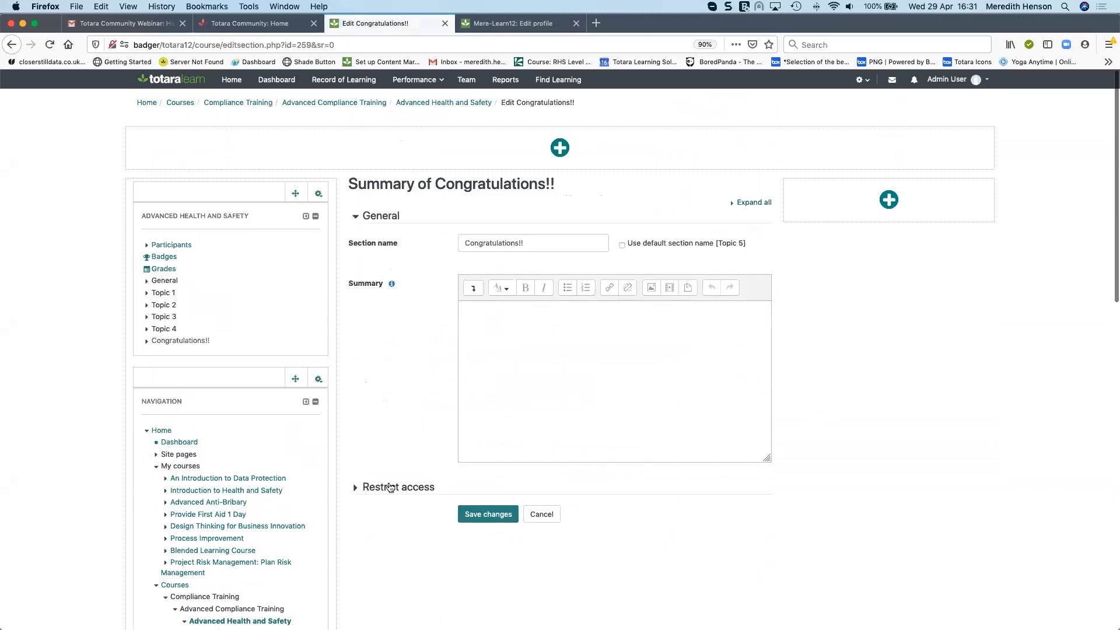
left_click(357, 493)
scroll(378, 447, "down", 3)
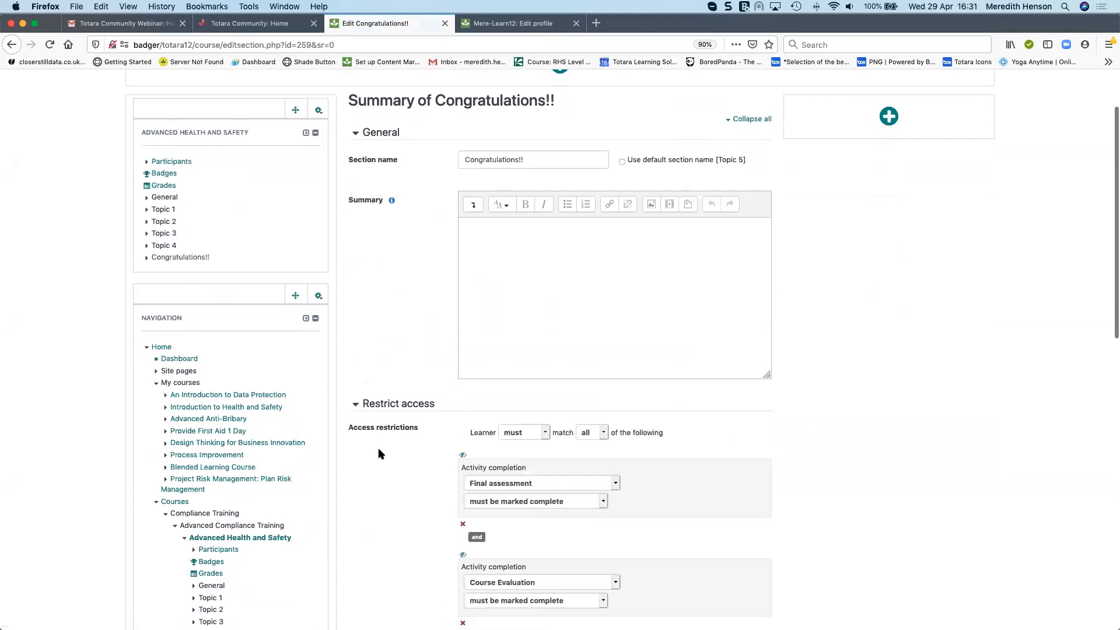
scroll(379, 453, "down", 2)
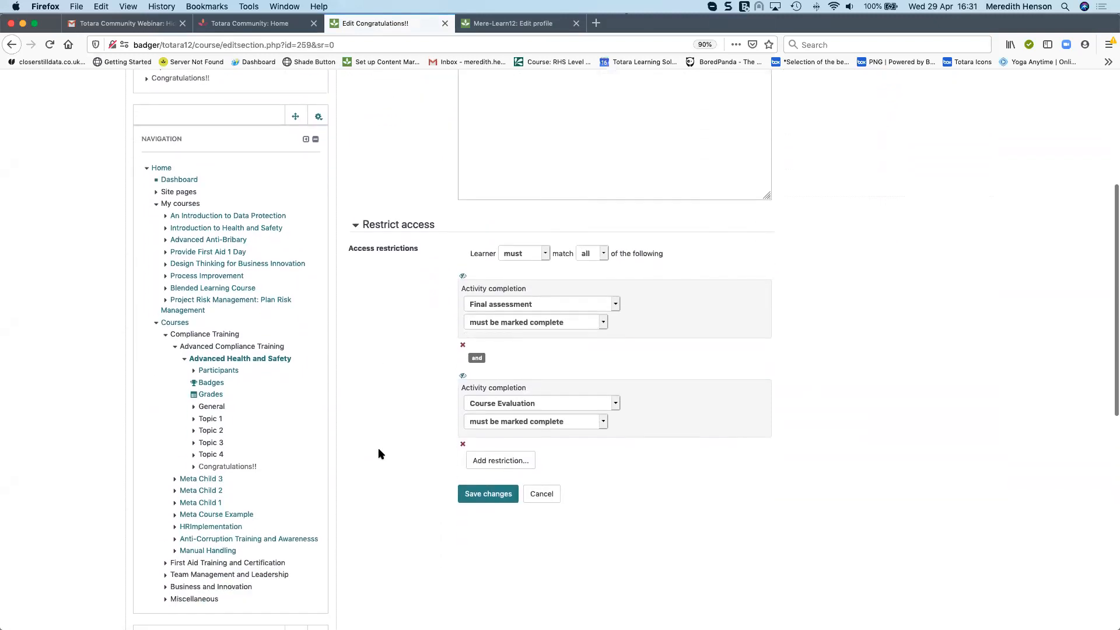
left_click(500, 461)
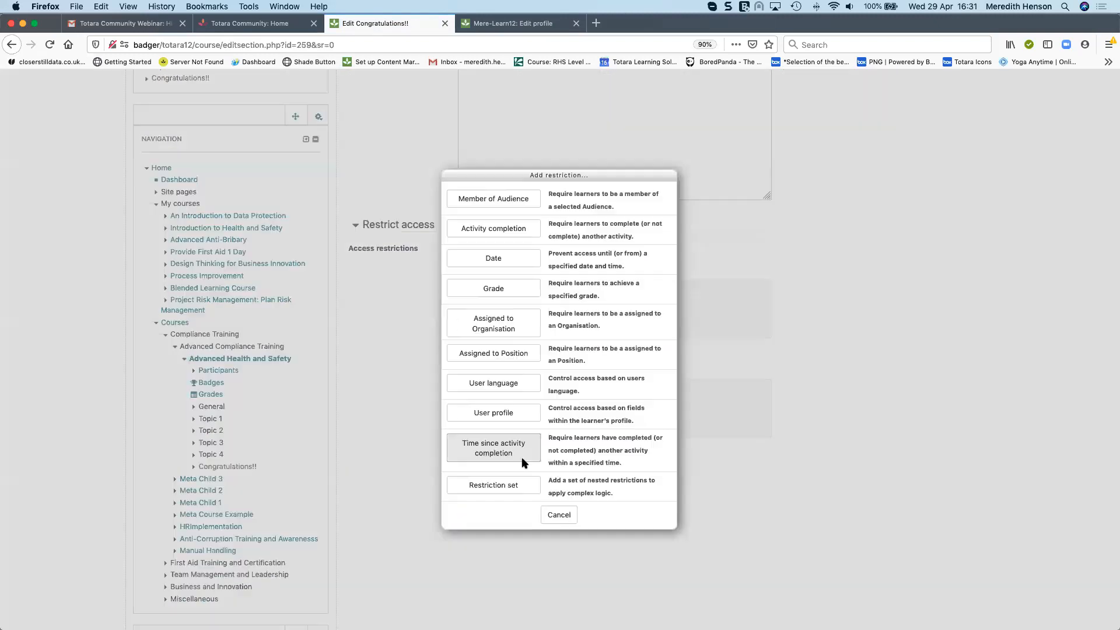
scroll(521, 458, "down", 2)
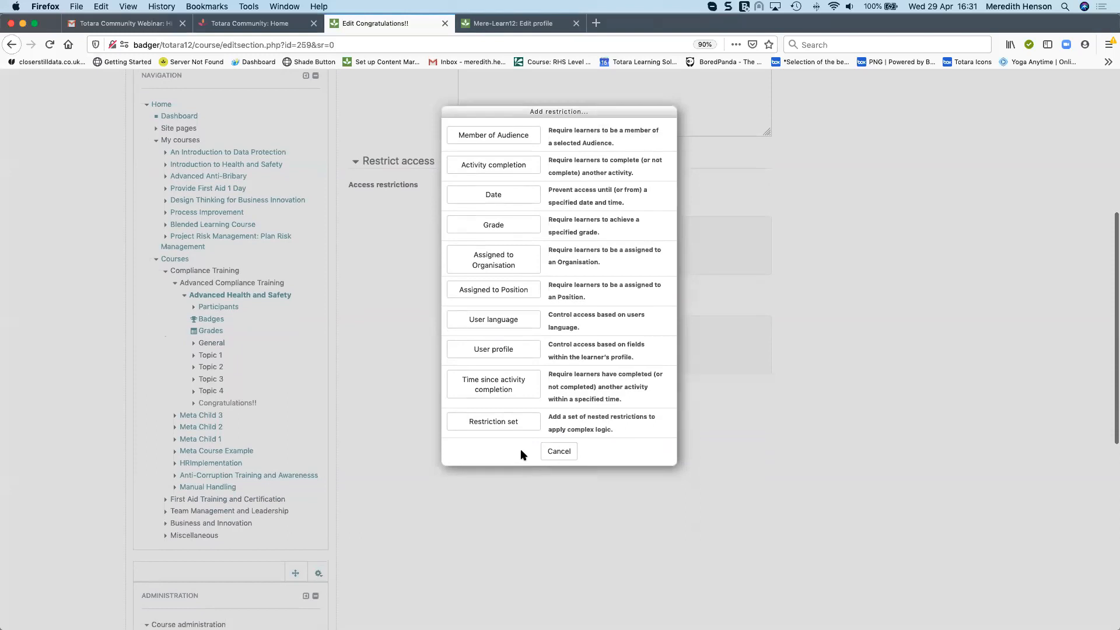
left_click(559, 452)
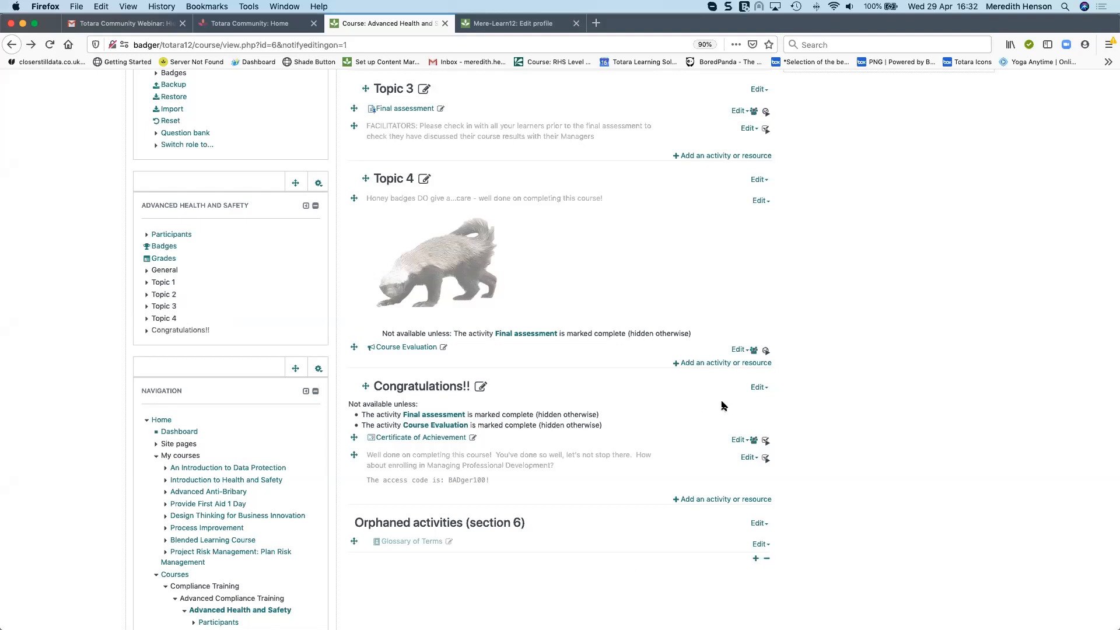
Reopen the Congratulations!! section's edit form and expand its Restrict access settings
left_click(759, 387)
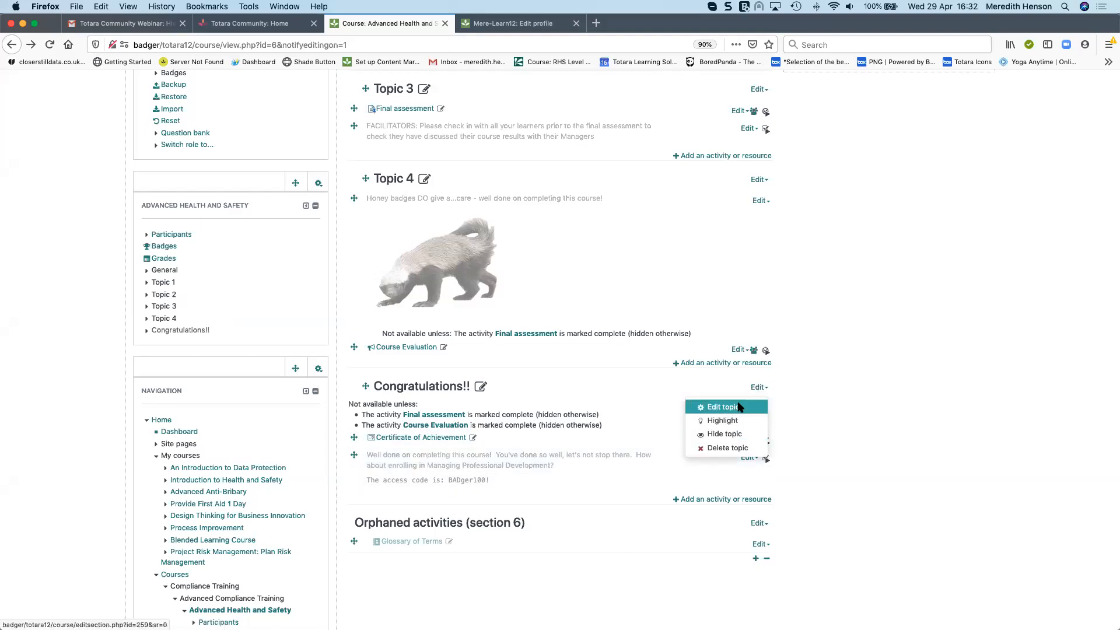
left_click(724, 407)
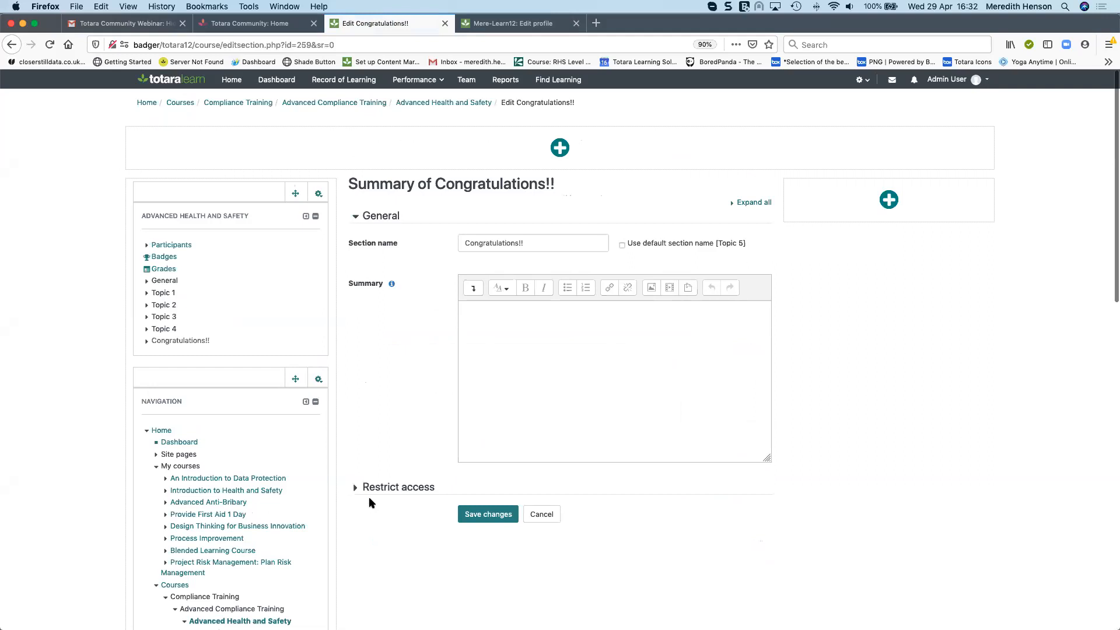
left_click(357, 488)
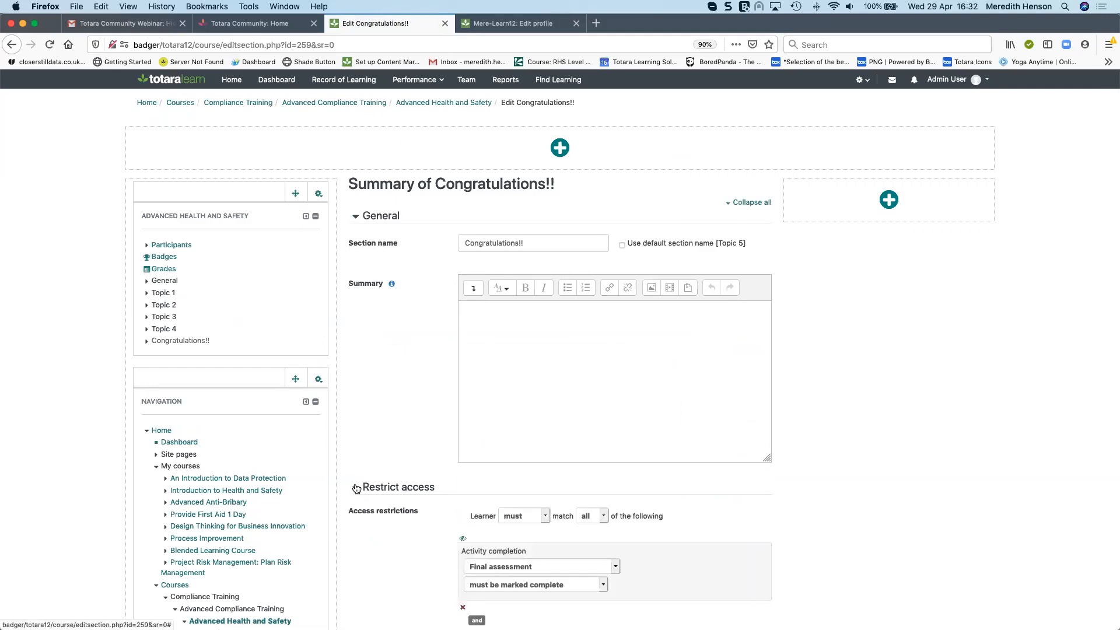
scroll(521, 478, "down", 5)
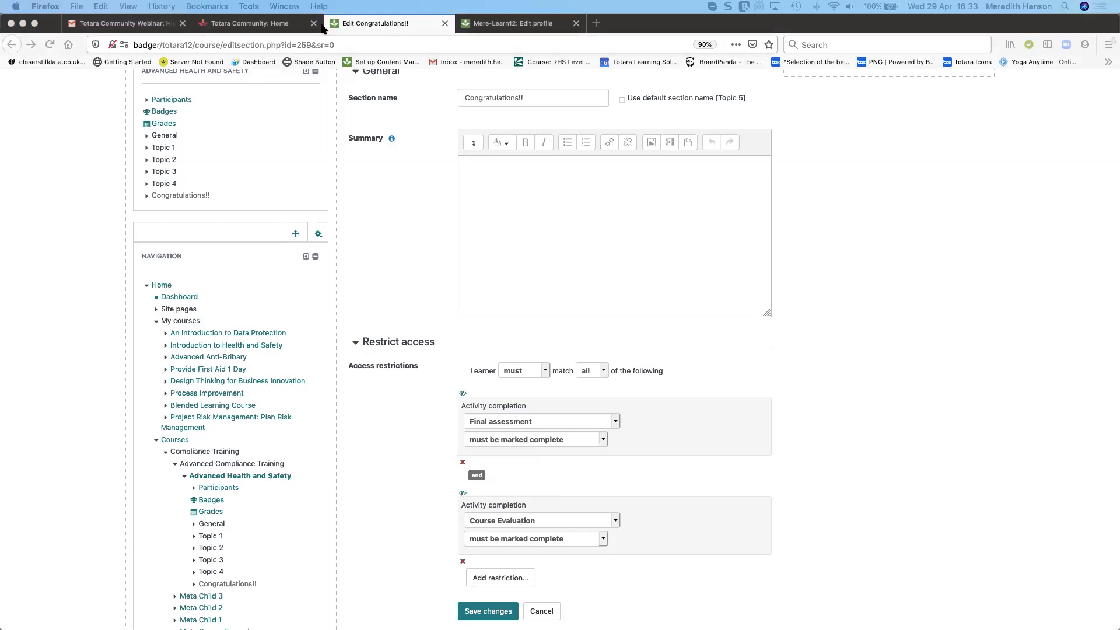
Open the course at badger/totara12/course/view.php?id=2 by pasting its URL
left_click(362, 44)
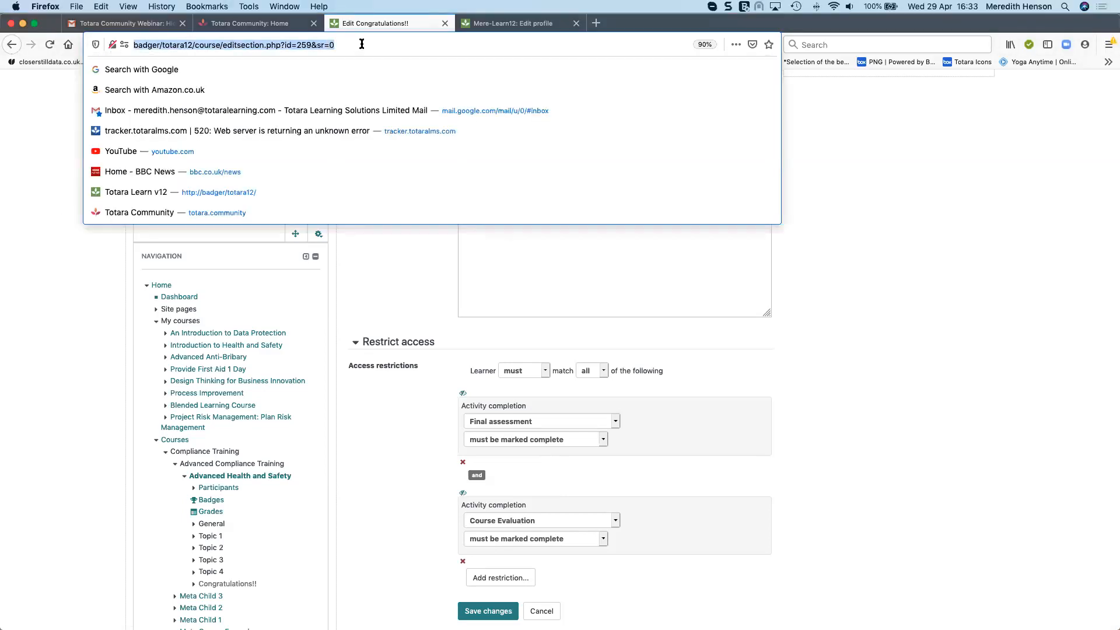
type("badger/totara12/course/view.php?id=2")
key("Return")
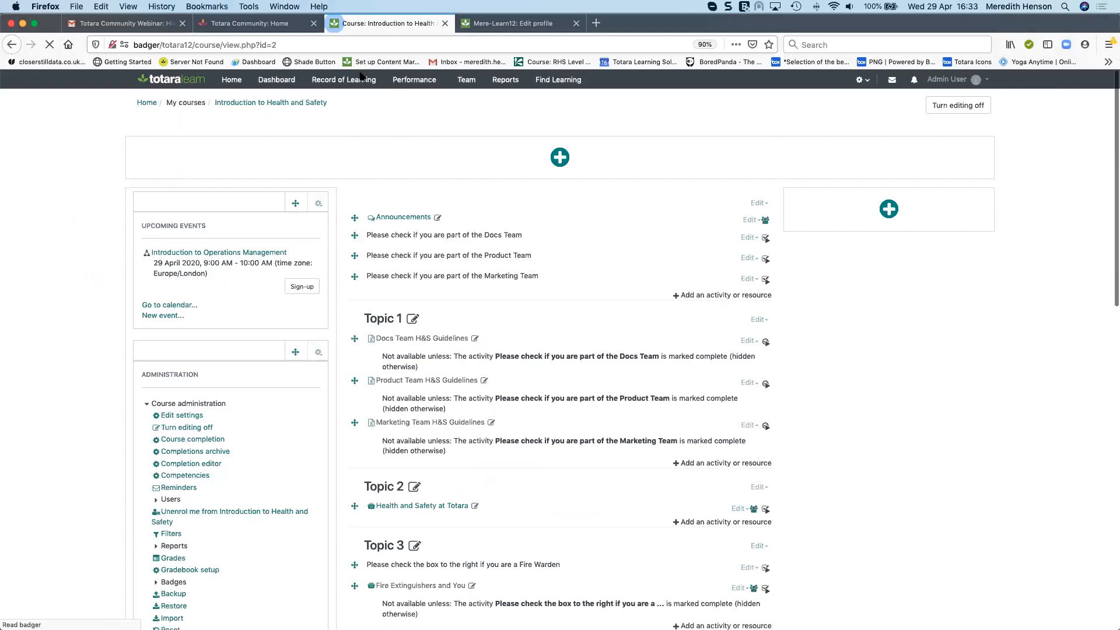
Turn editing off and back on in the Introduction to Health and Safety course
left_click(957, 105)
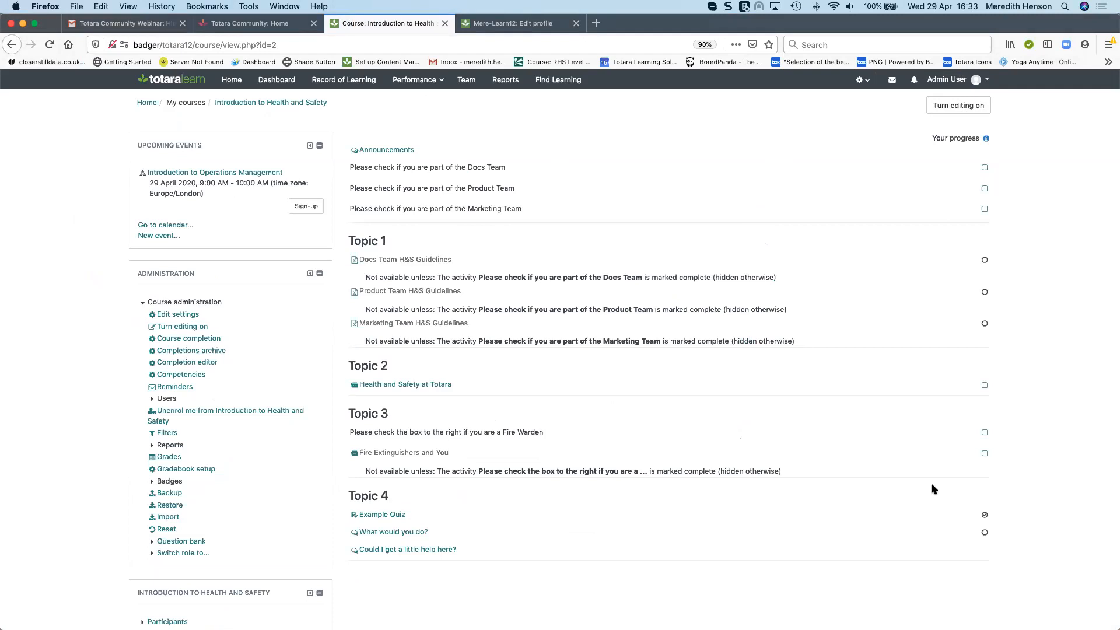
left_click(944, 107)
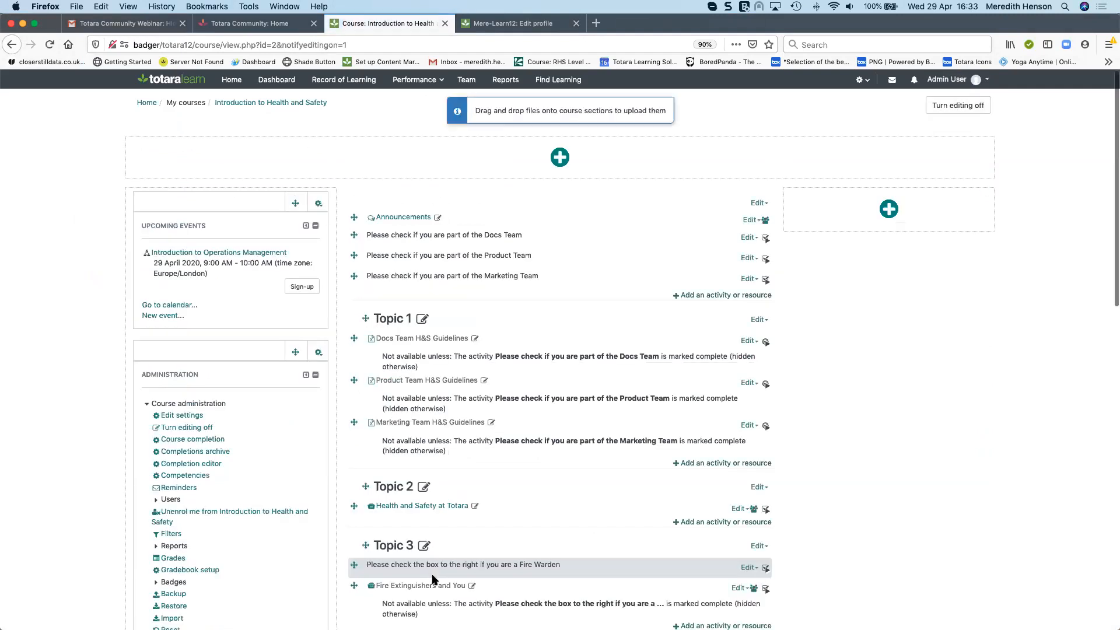
scroll(471, 577, "down", 7)
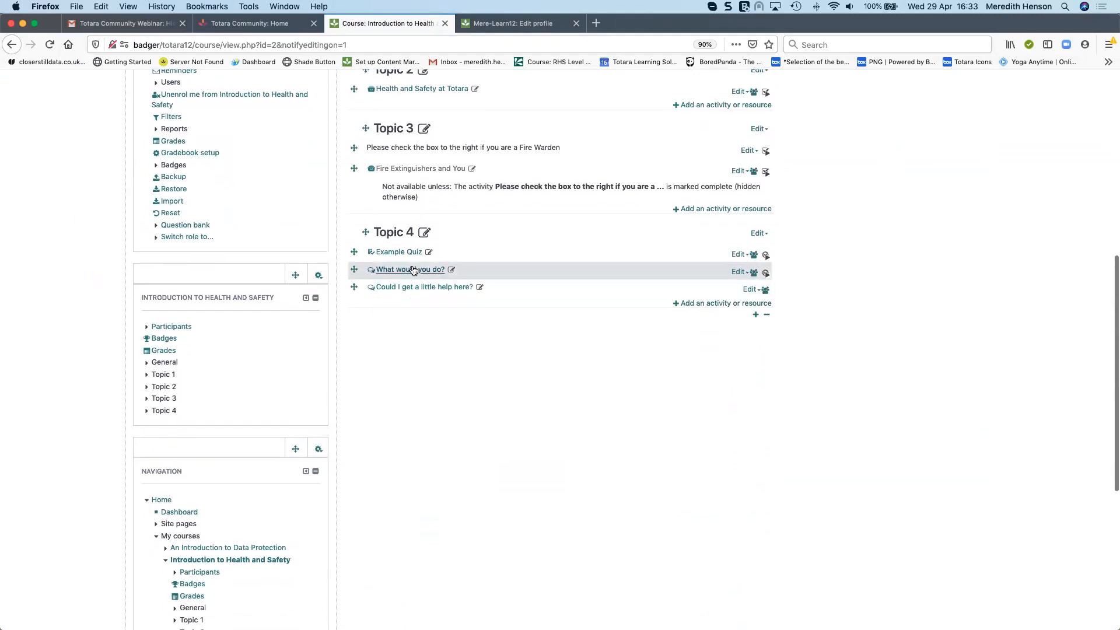
Open the settings of the What would you do? forum, examine its Forum type options, and go back
left_click(739, 274)
left_click(712, 235)
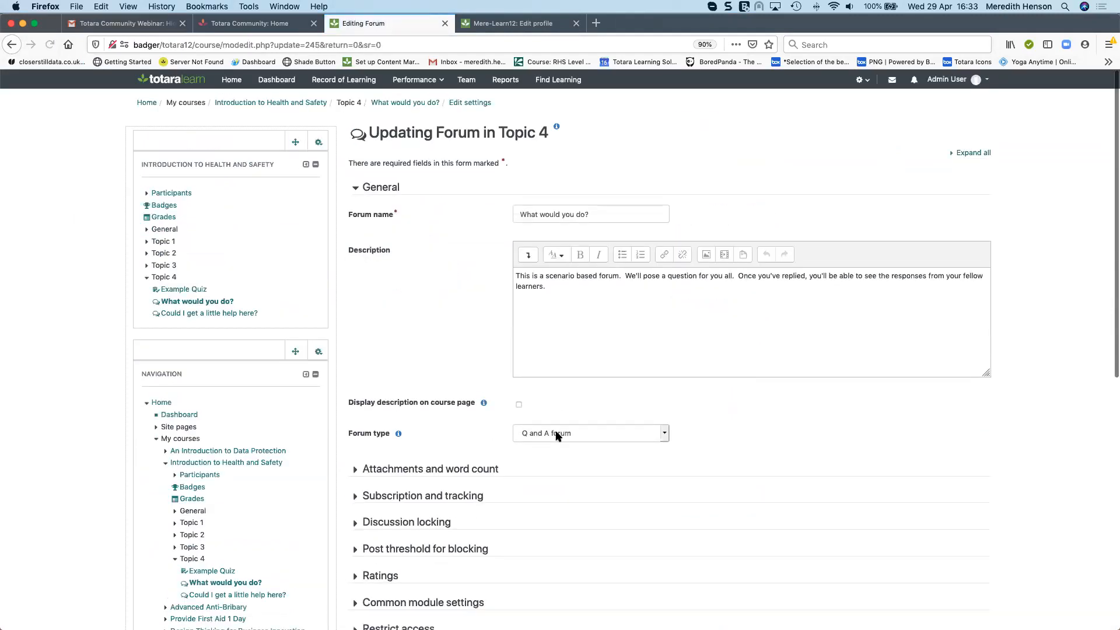
left_click(660, 430)
left_click(686, 433)
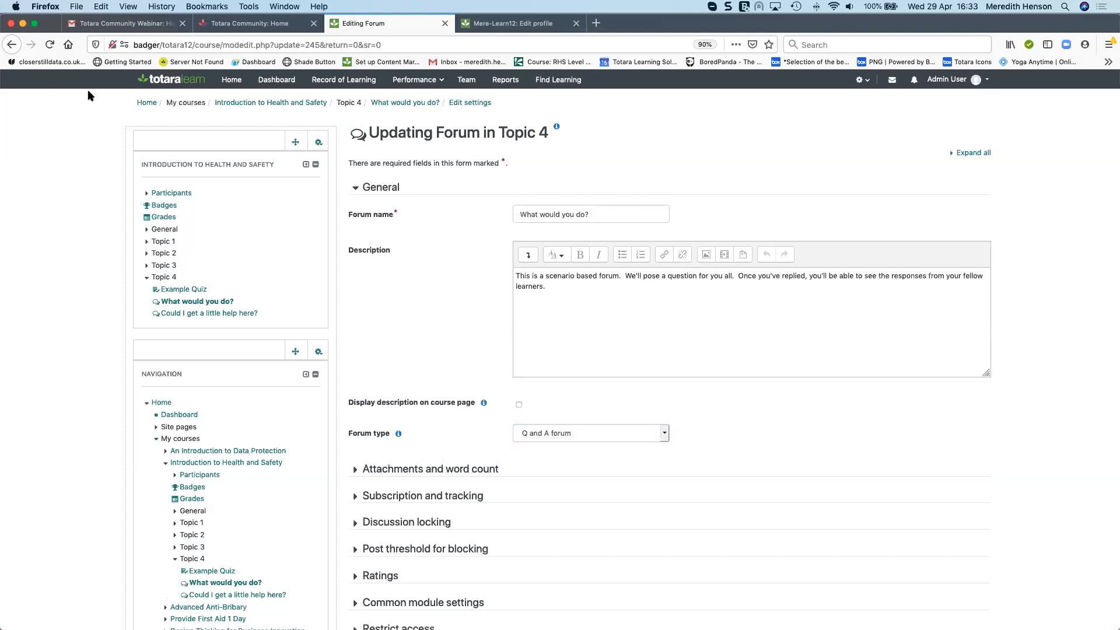
left_click(11, 45)
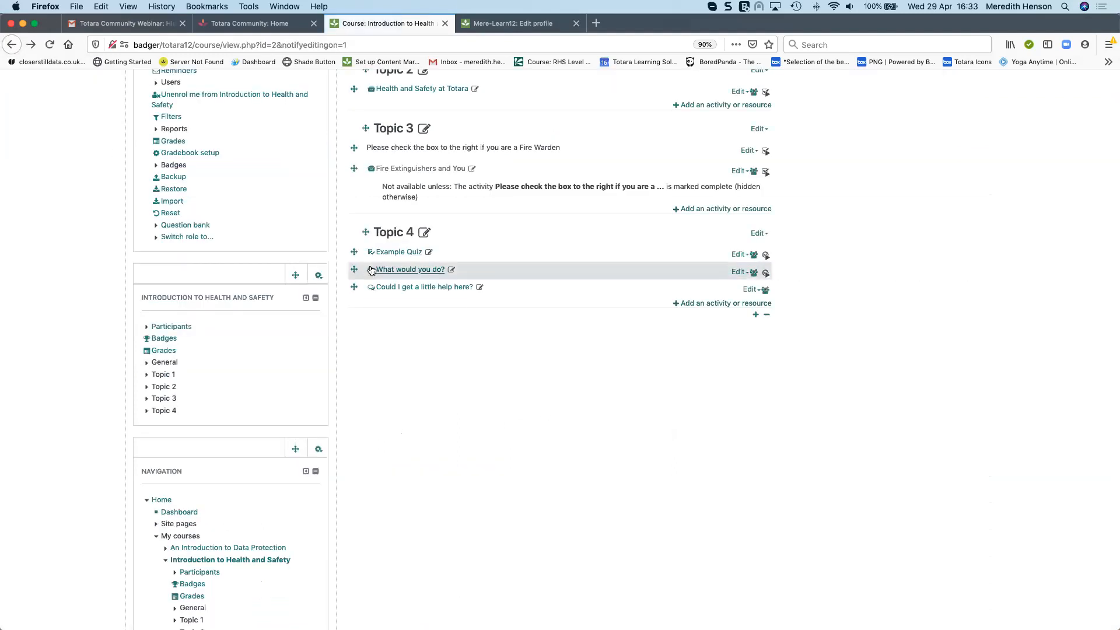
Open the What would you do? forum and read its Mailroom H&S discussion
left_click(404, 270)
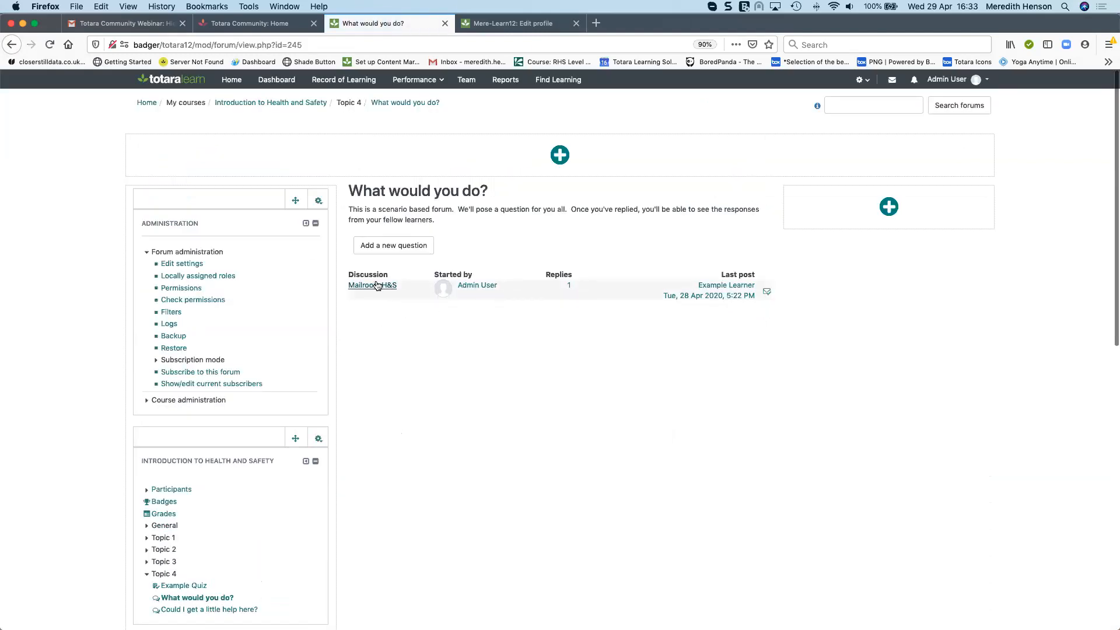
left_click(373, 286)
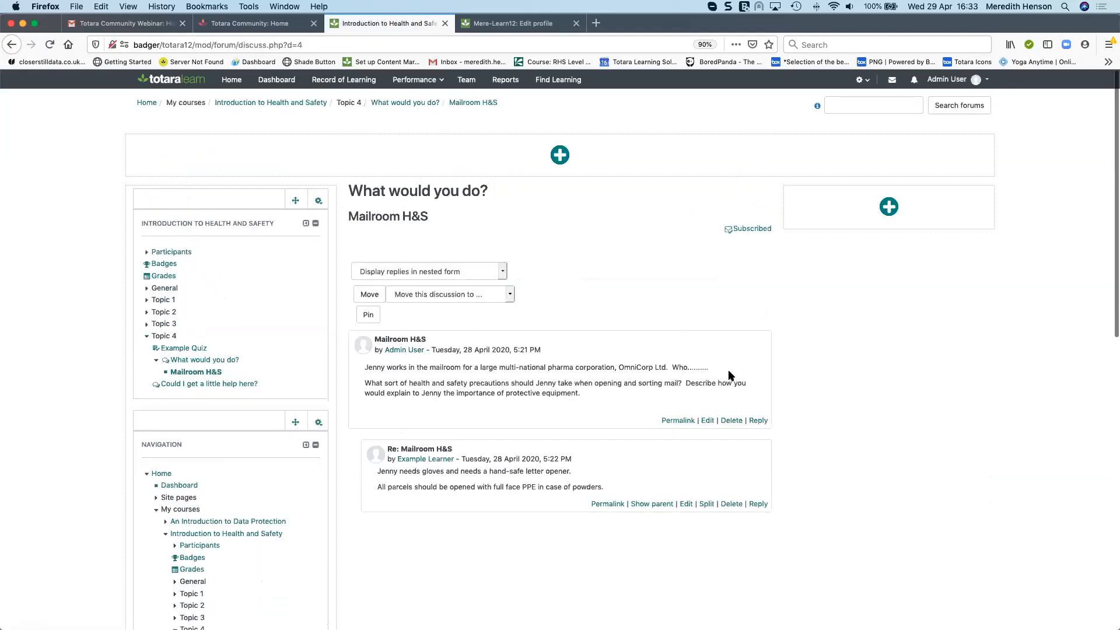
scroll(730, 374, "down", 1)
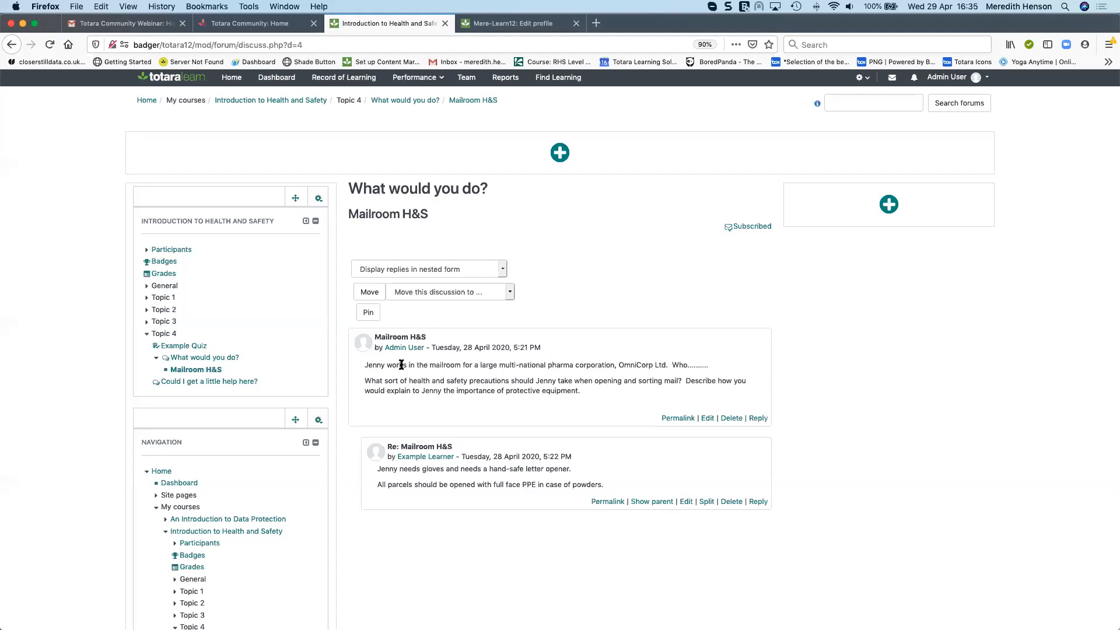
Open the enrolled users list of the Introduction to Health and Safety course from course administration
scroll(410, 362, "down", 3)
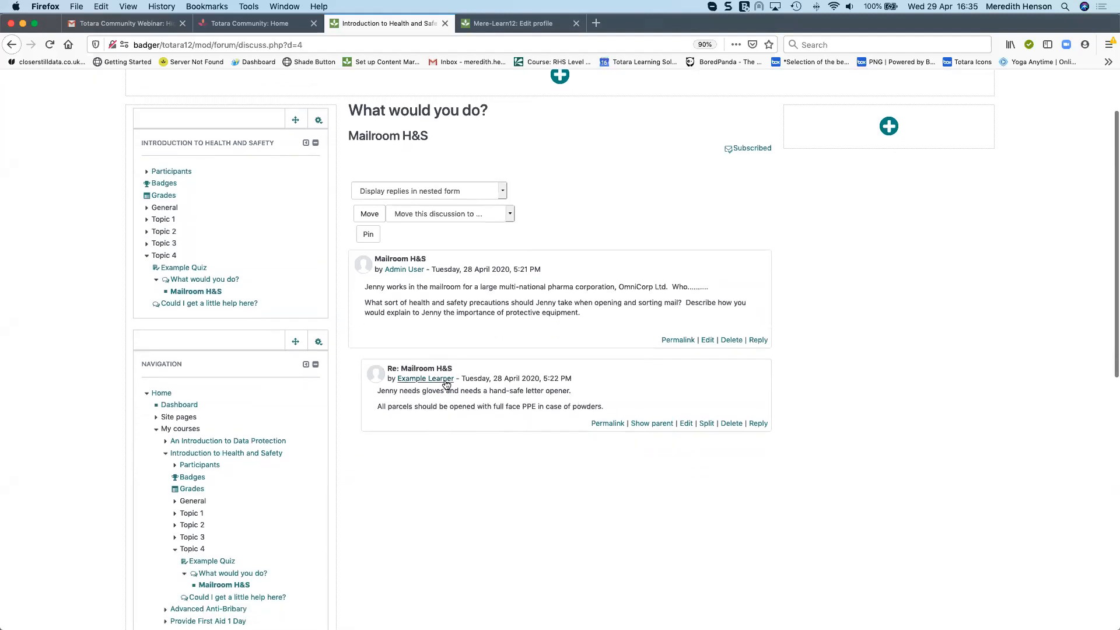
scroll(512, 382, "down", 2)
scroll(511, 382, "down", 2)
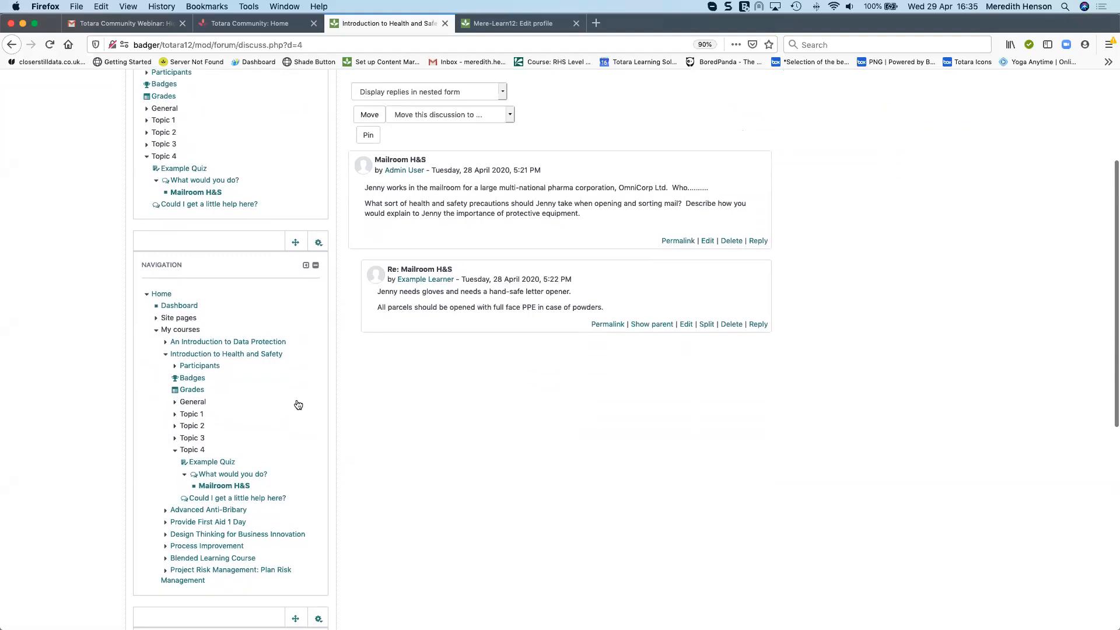
scroll(296, 399, "up", 2)
scroll(296, 397, "down", 7)
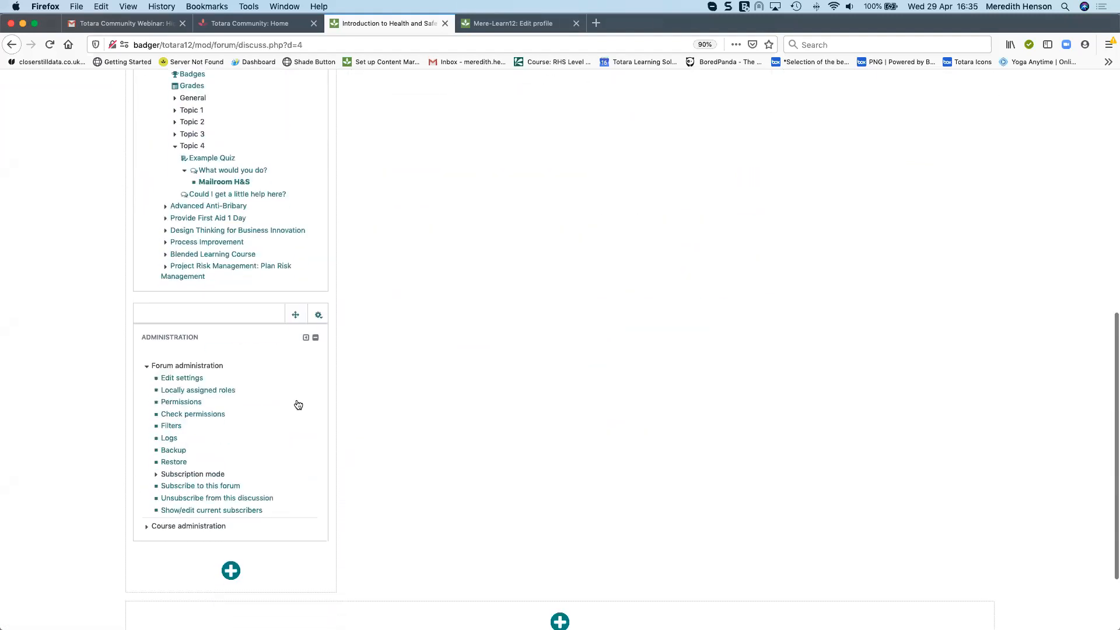
left_click(180, 526)
scroll(178, 513, "down", 8)
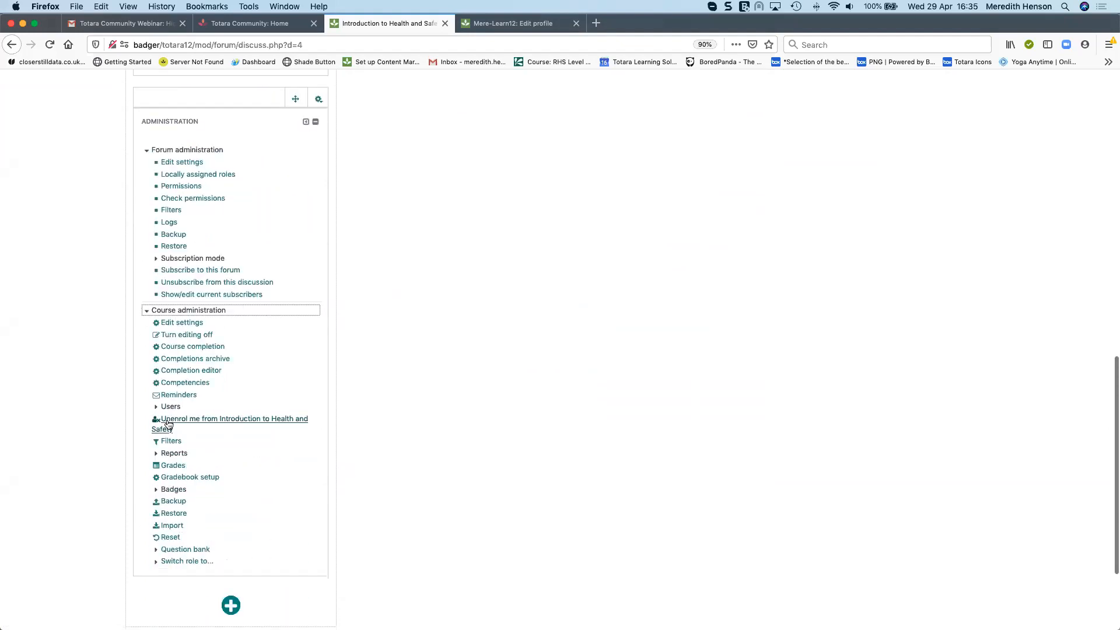
left_click(171, 410)
left_click(187, 422)
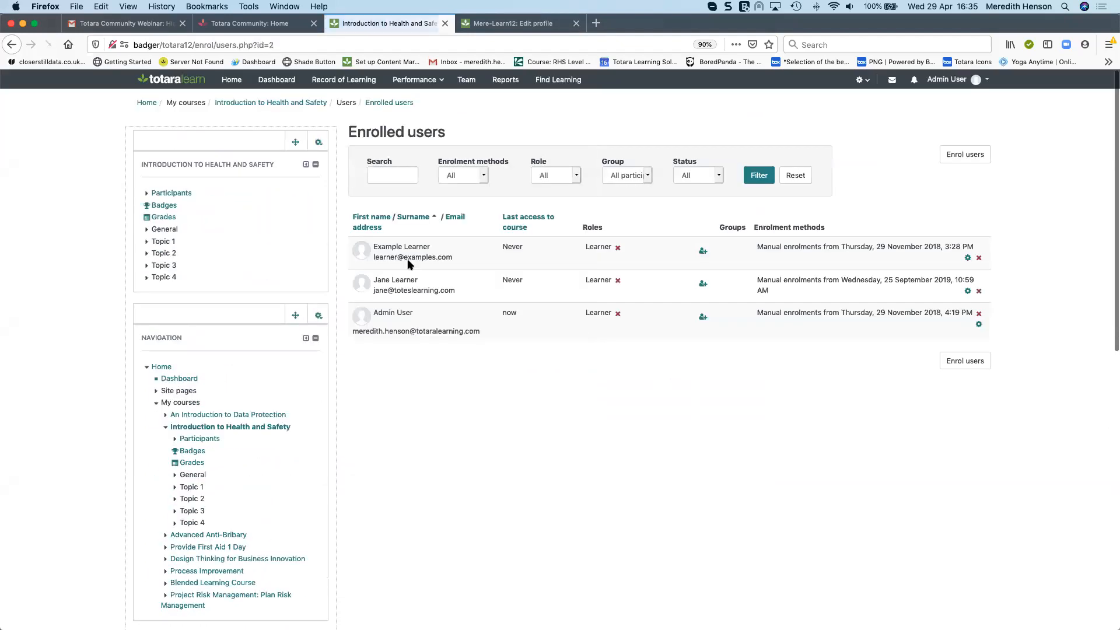
Log in as Jane Learner from her profile and continue into the course
left_click(360, 291)
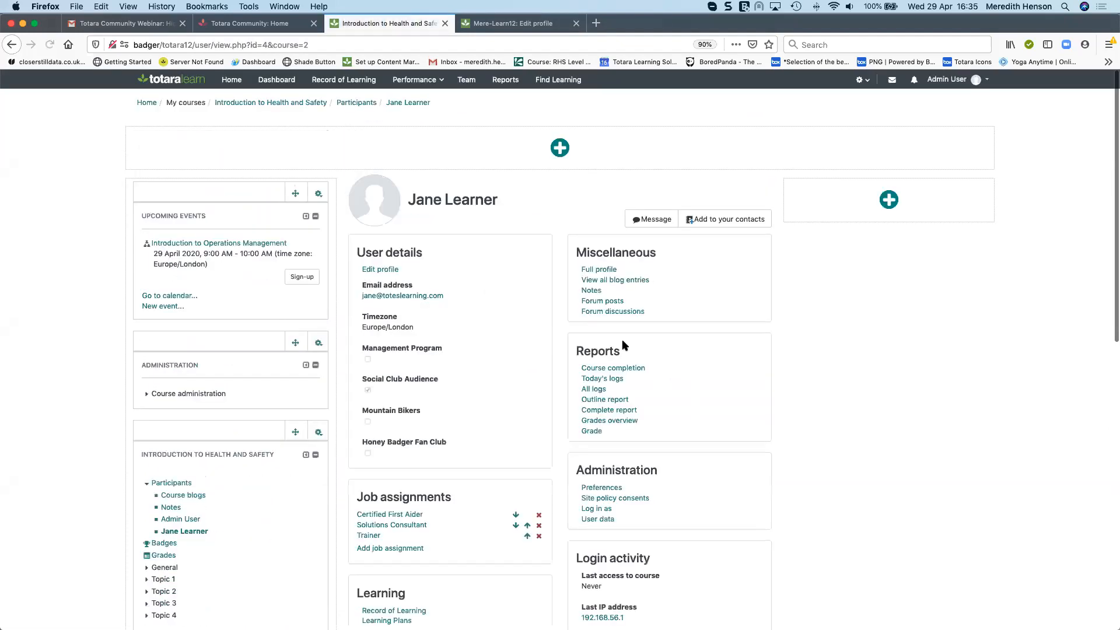
left_click(605, 509)
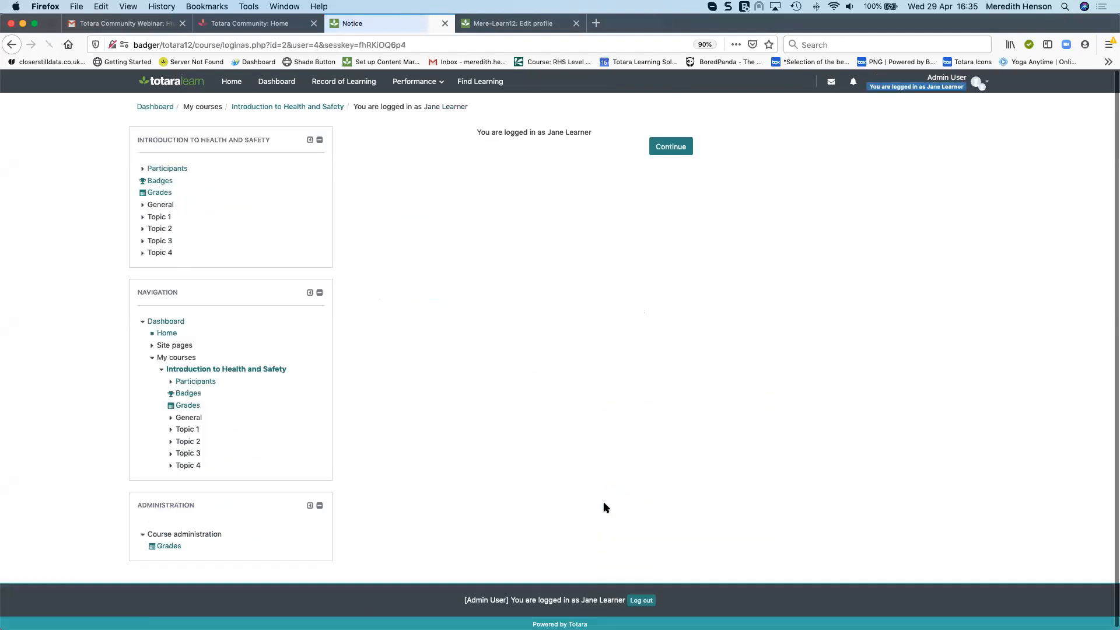
left_click(665, 146)
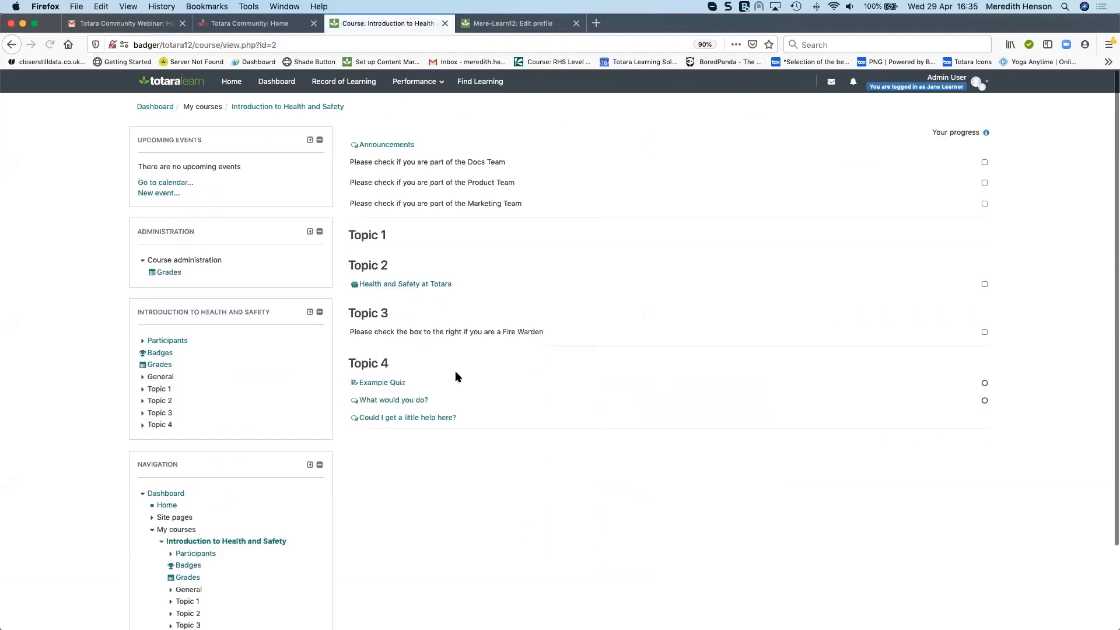
Reply to the Mailroom H&S discussion in What would you do? with "Yeah, gloves and stuff" and post it
left_click(381, 401)
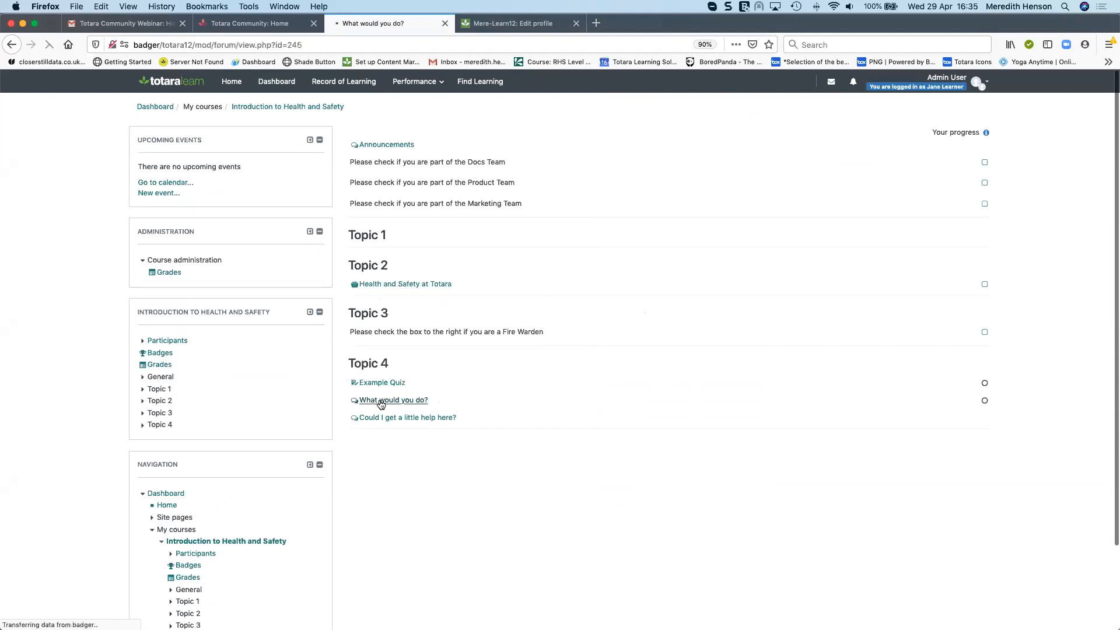
left_click(369, 238)
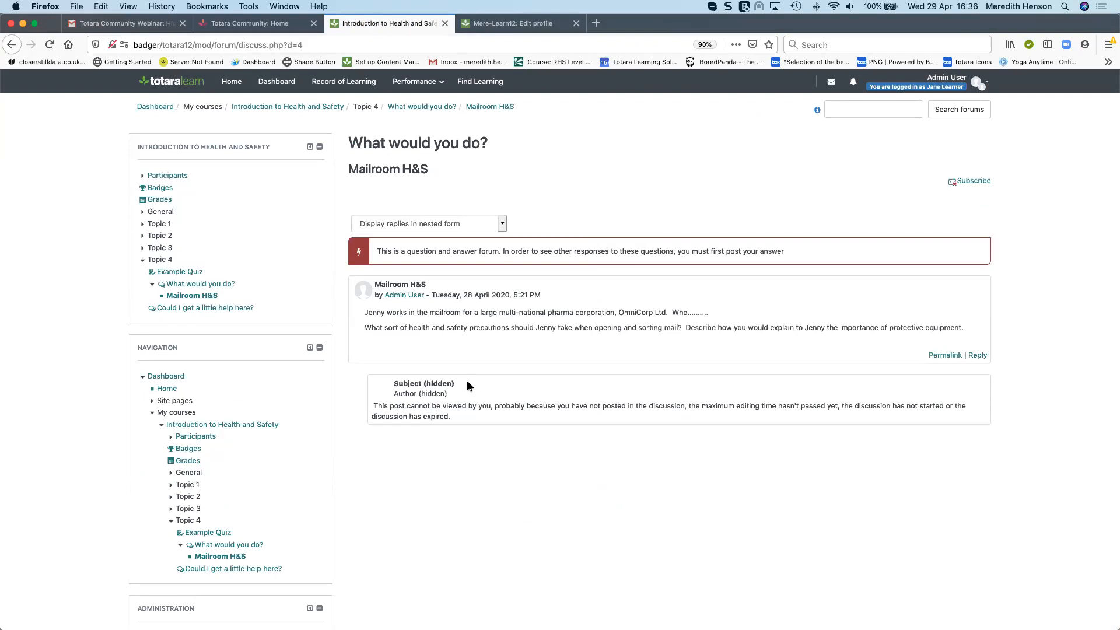
left_click(978, 356)
type("Yeah, glova")
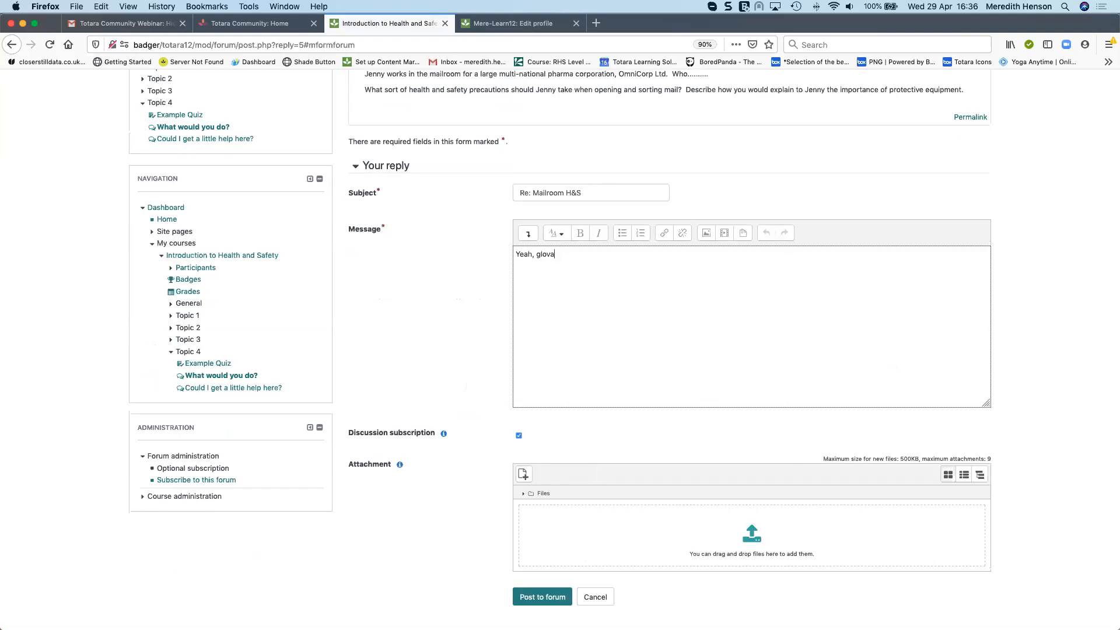
key("BackSpace")
type("es and stuff")
scroll(635, 456, "down", 2)
left_click(541, 545)
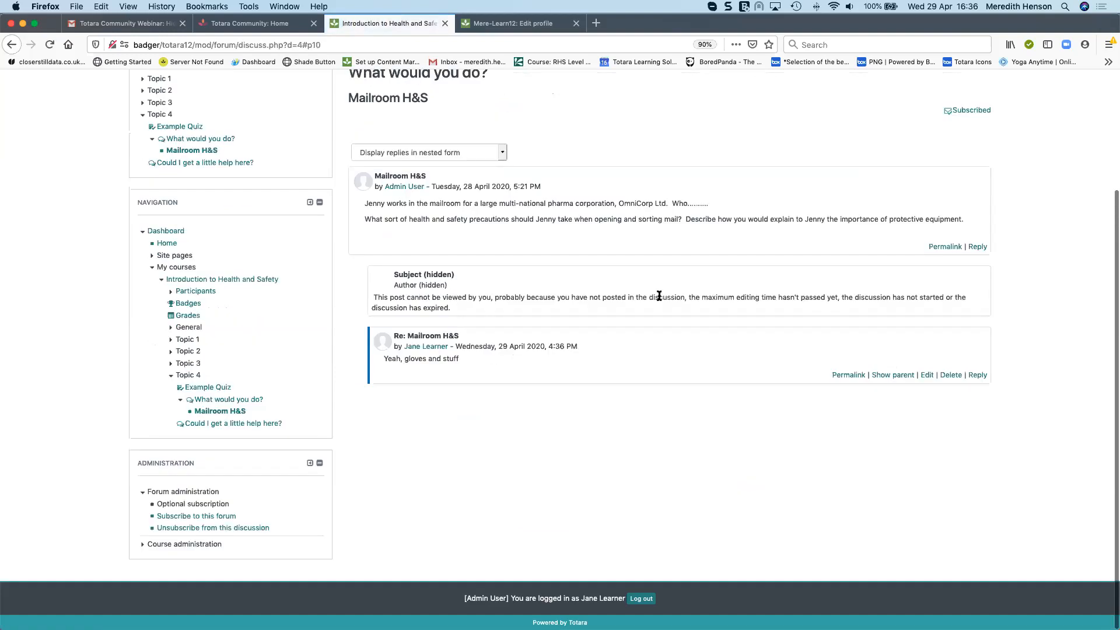
Return to the Introduction to Health and Safety course page and log out
scroll(553, 211, "up", 4)
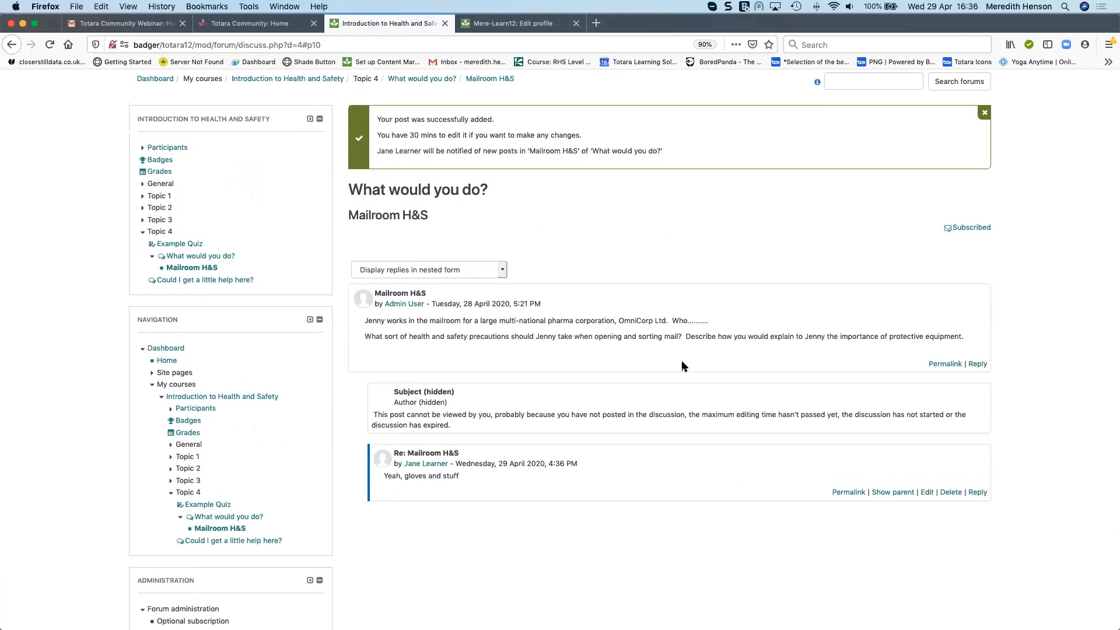
scroll(682, 361, "down", 1)
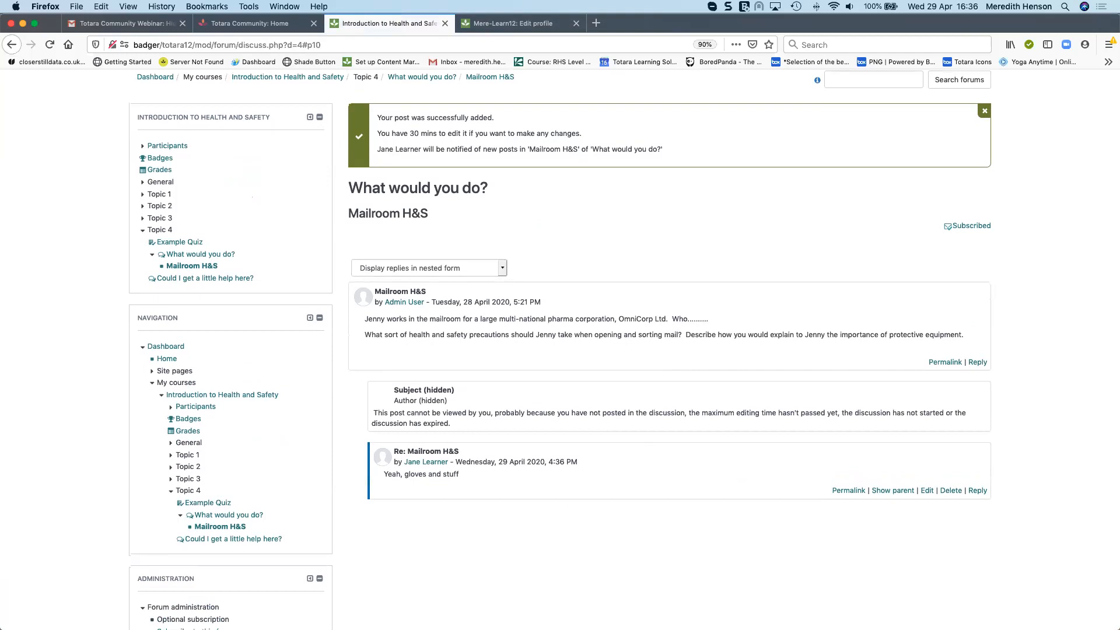
left_click(316, 78)
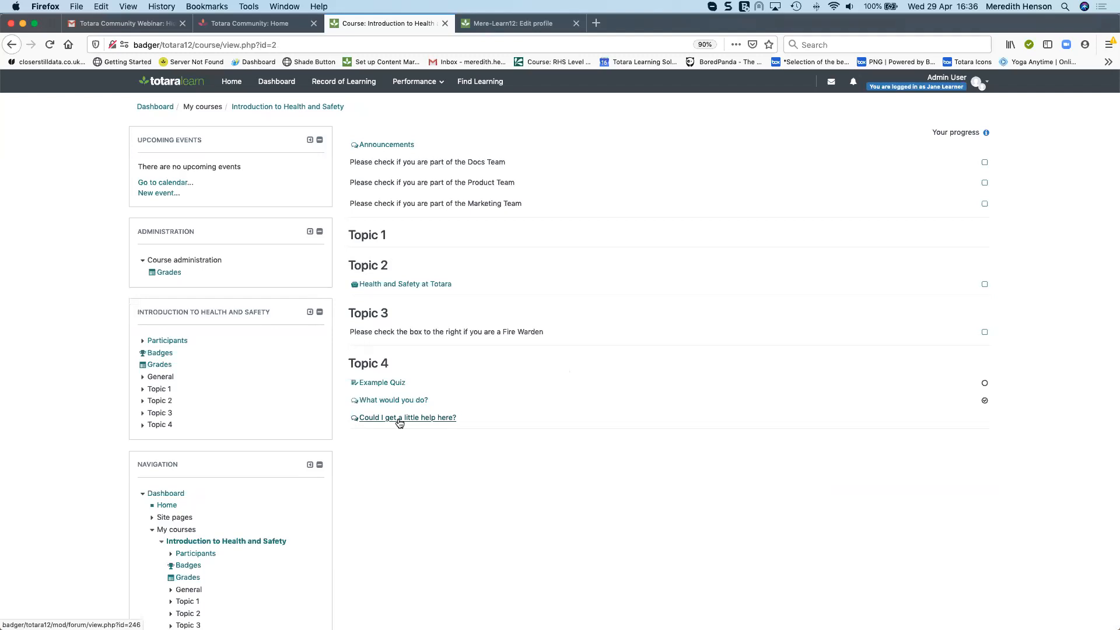
left_click(977, 84)
left_click(960, 262)
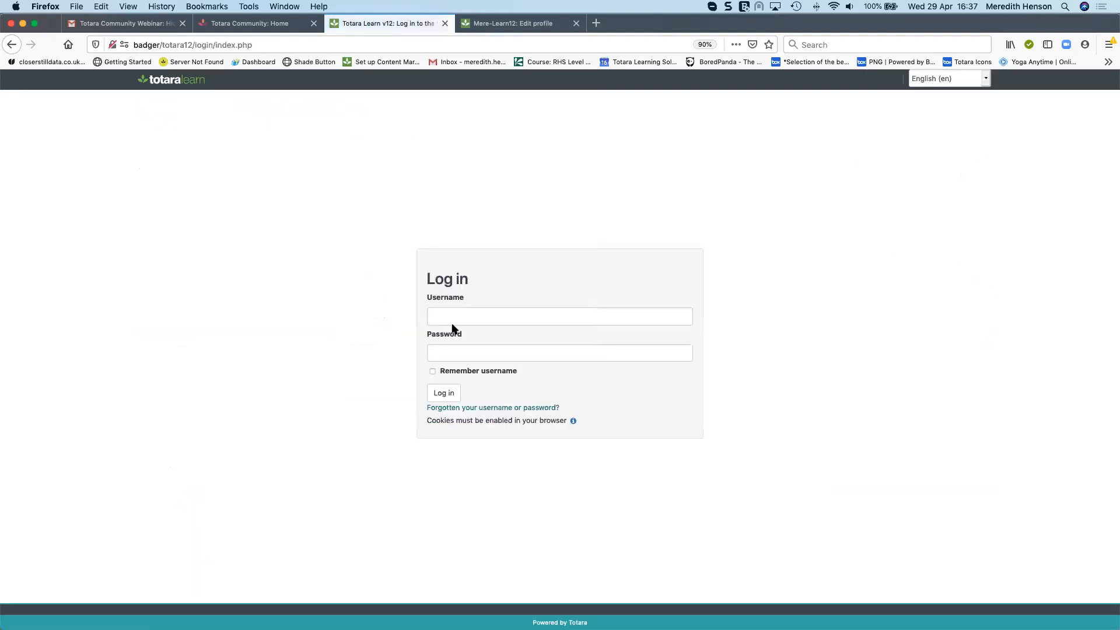
Log back in as the administrator with the saved username and password
left_click(453, 318)
left_click(453, 358)
left_click(443, 390)
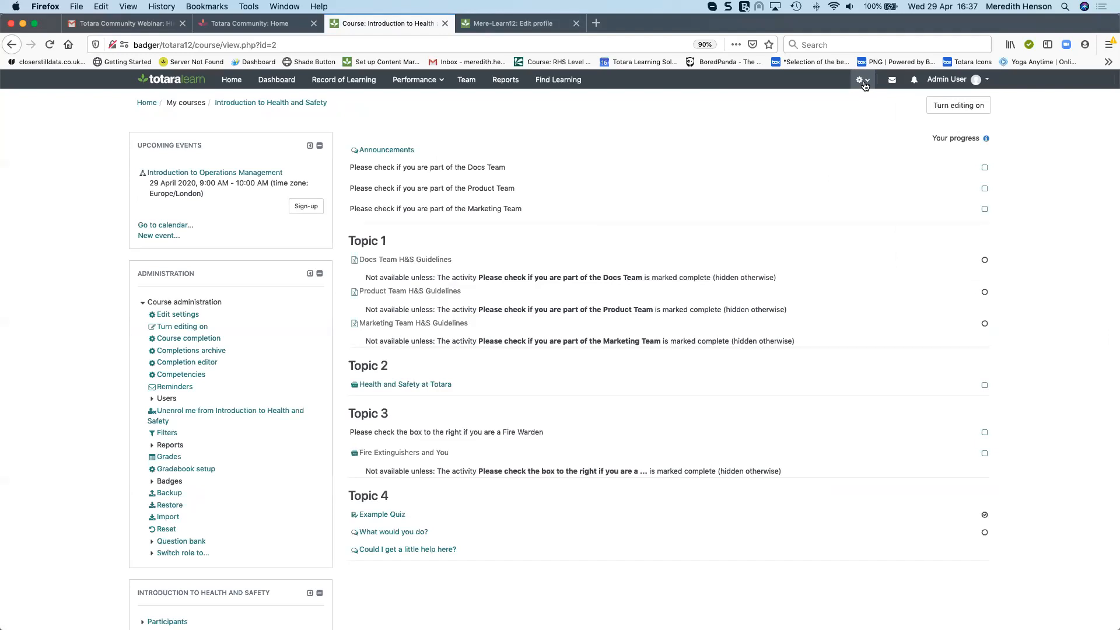
Open the site-level grade Scales page from the Grades administration settings
left_click(864, 82)
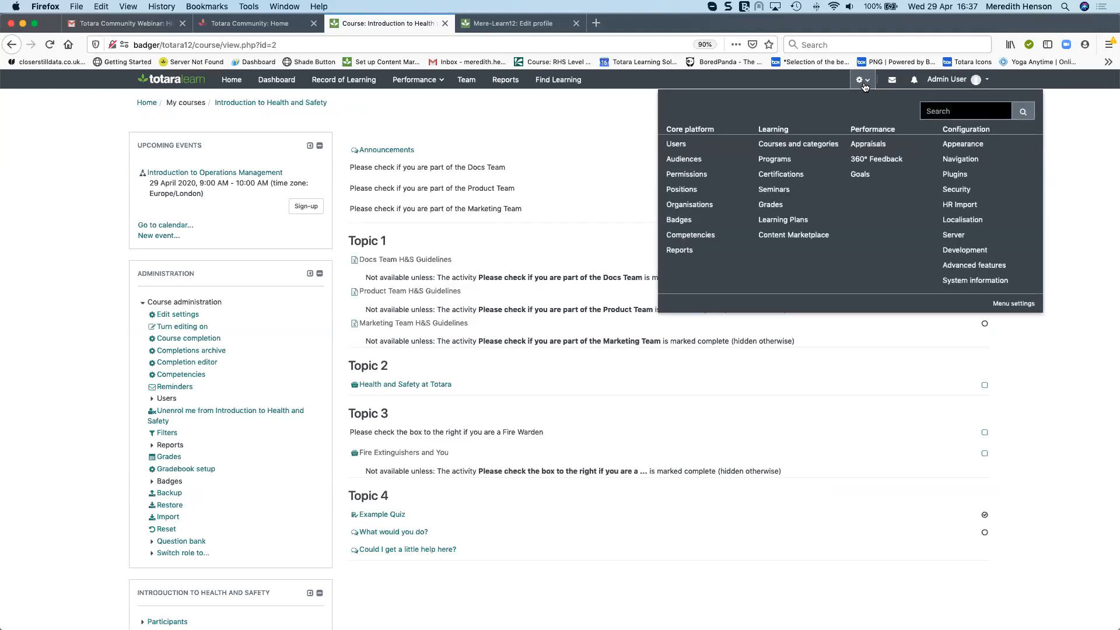
left_click(770, 205)
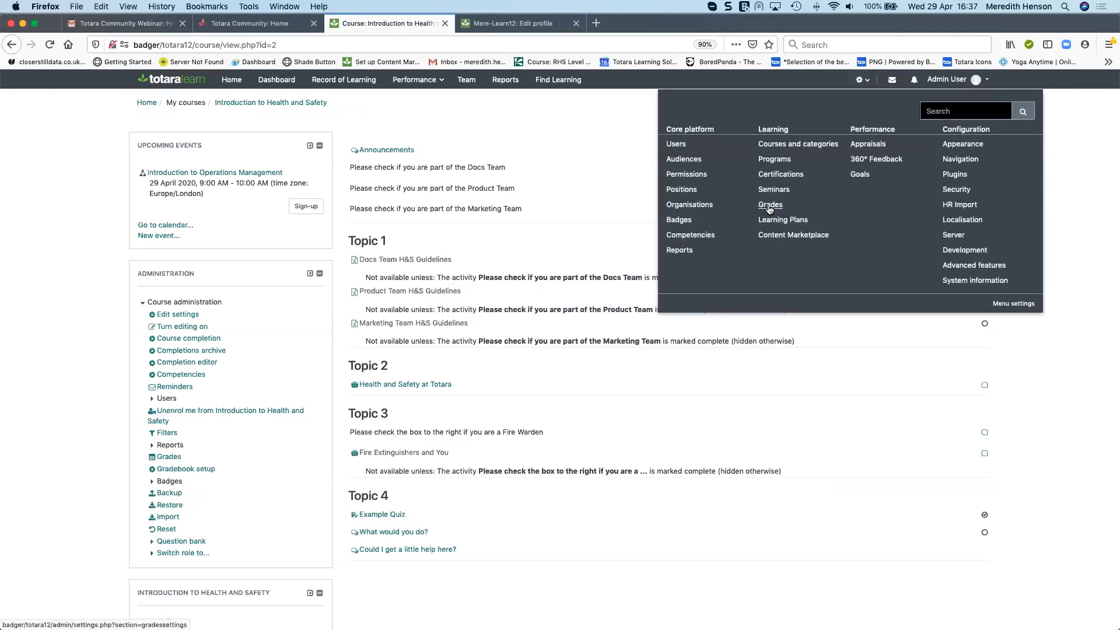
left_click(158, 460)
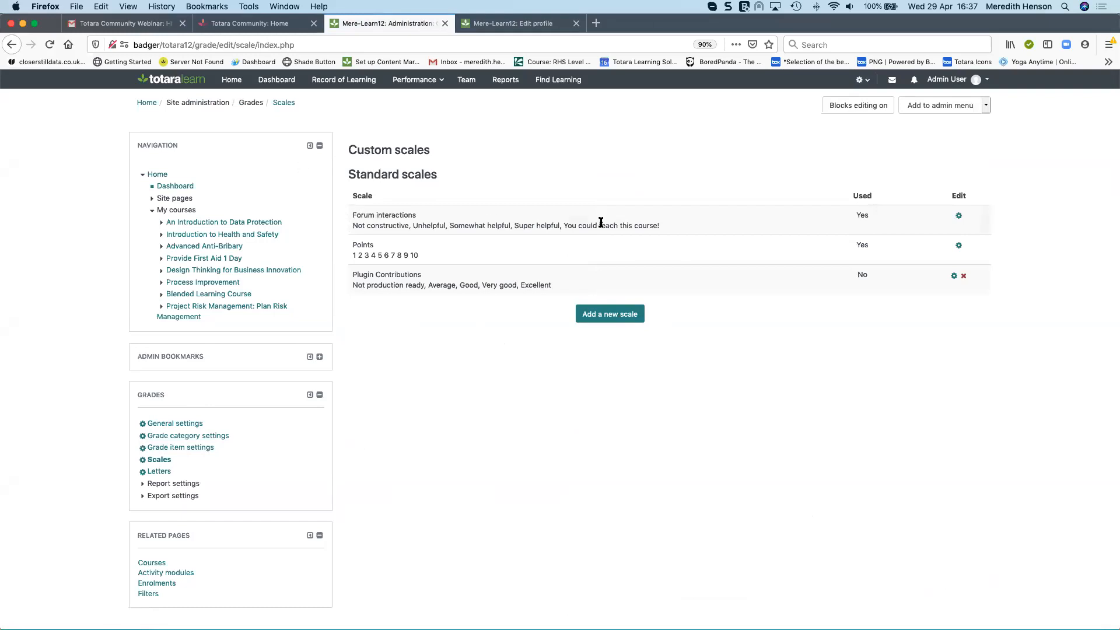
Start a new scale with items "Oh dear, ummm reallly?, Okay cooool, Great, Awesome!" and cancel it
left_click(618, 316)
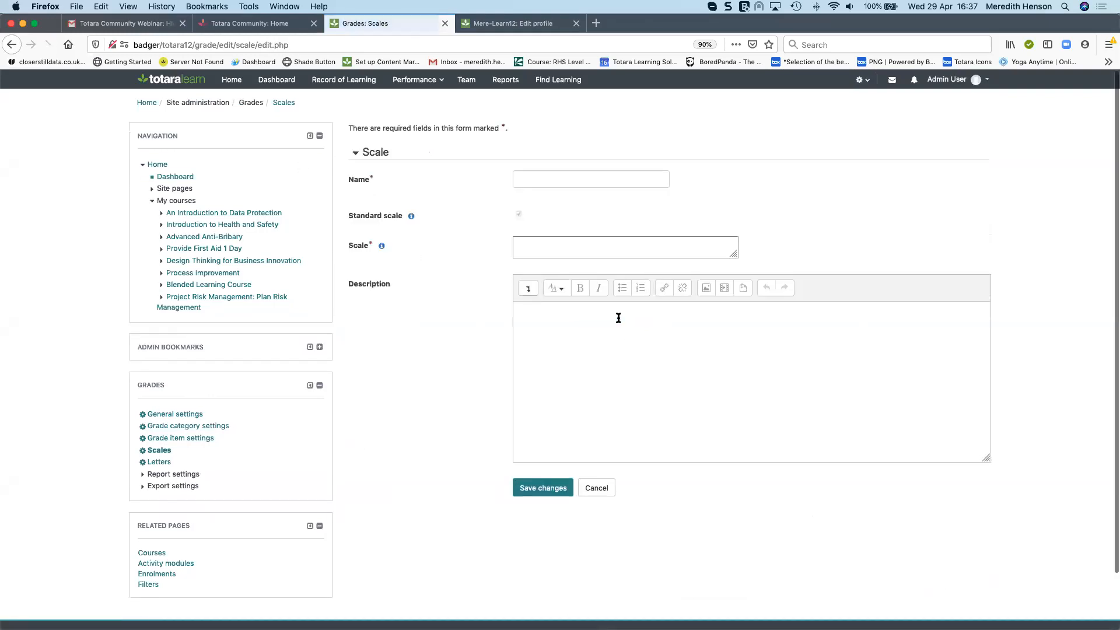
left_click(536, 246)
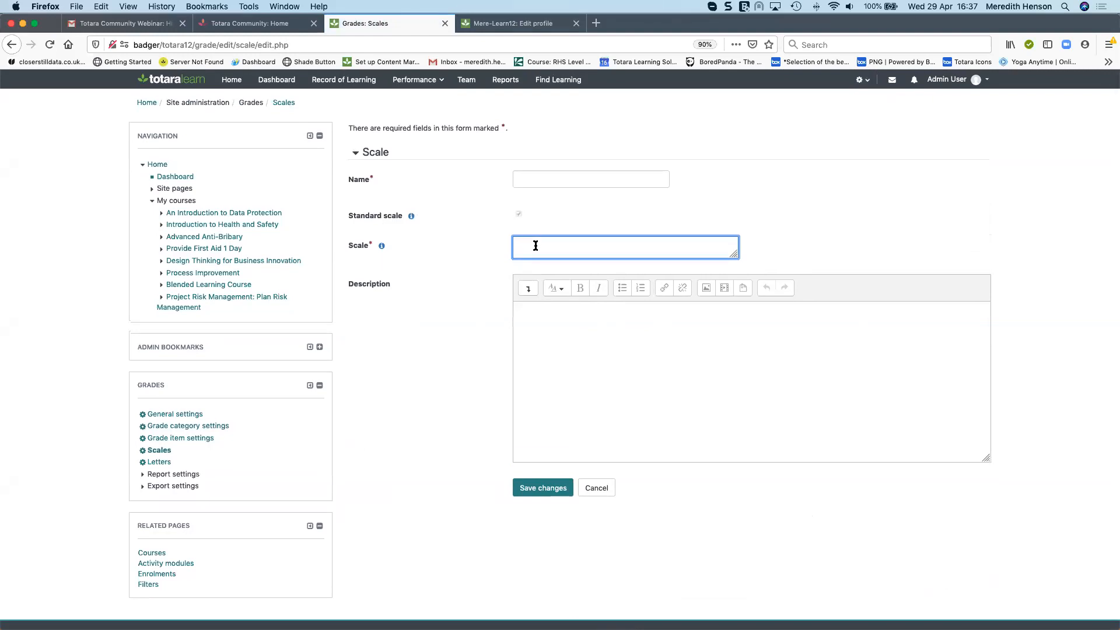
type("Oh dear, ummm reallly?, Okay cooool, Great, Awesome!")
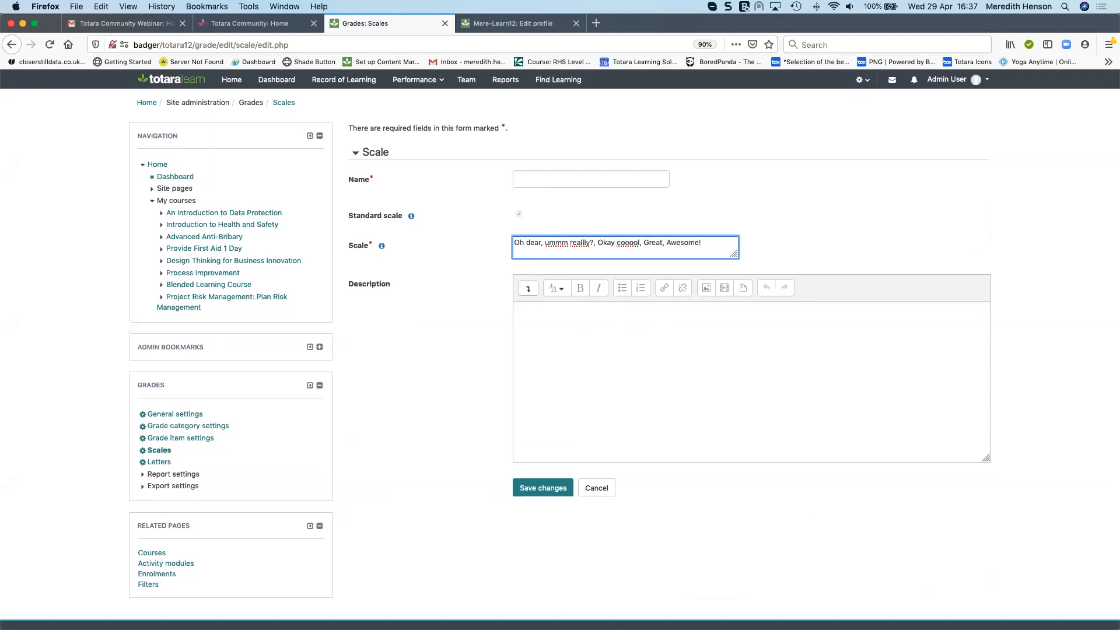
left_click(609, 496)
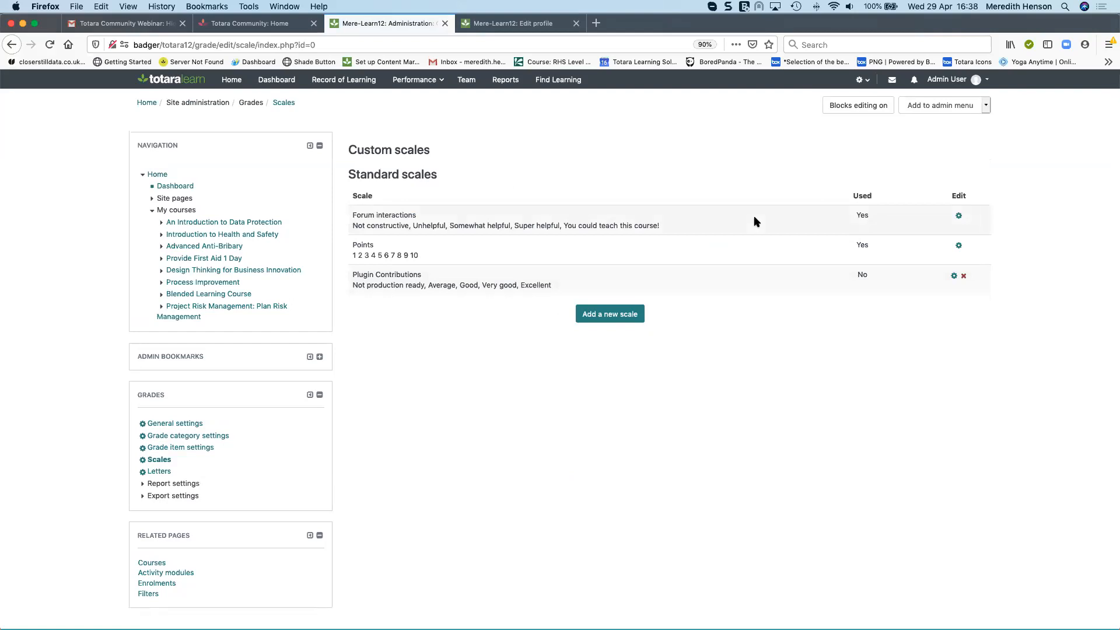
Highlight the Forum interactions scale items and go back to the Introduction to Health and Safety course
triple_click(363, 227)
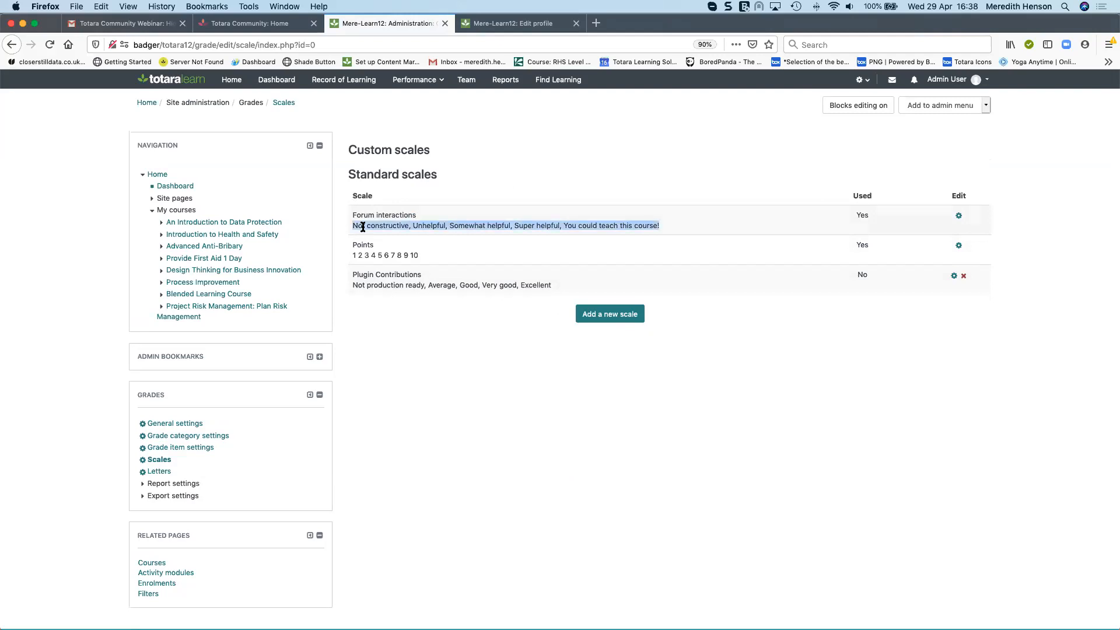
right_click(9, 47)
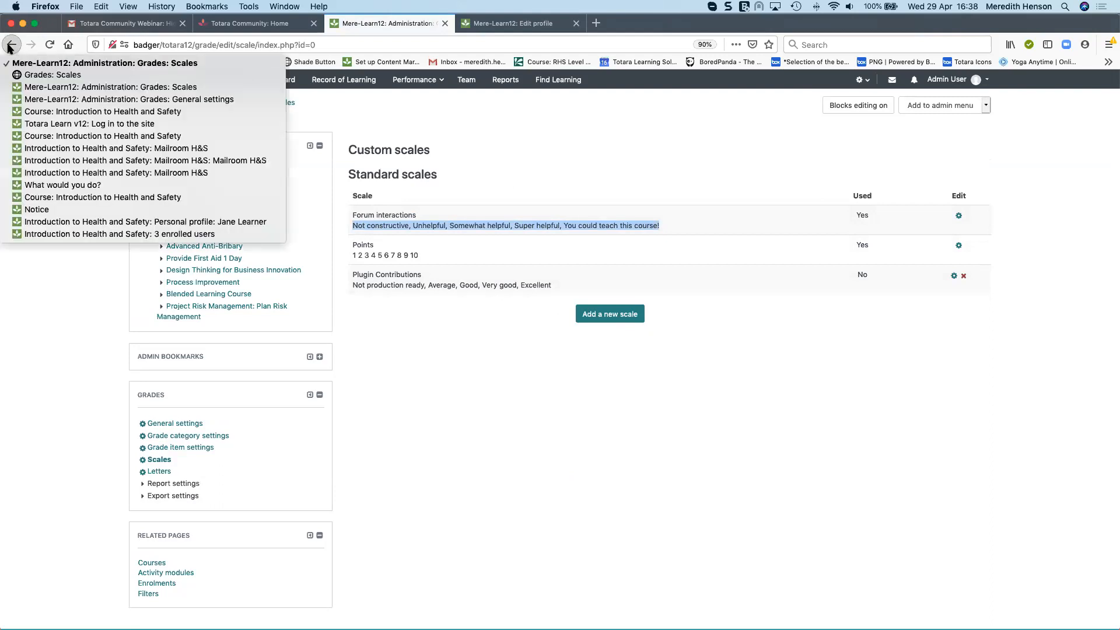
left_click(102, 112)
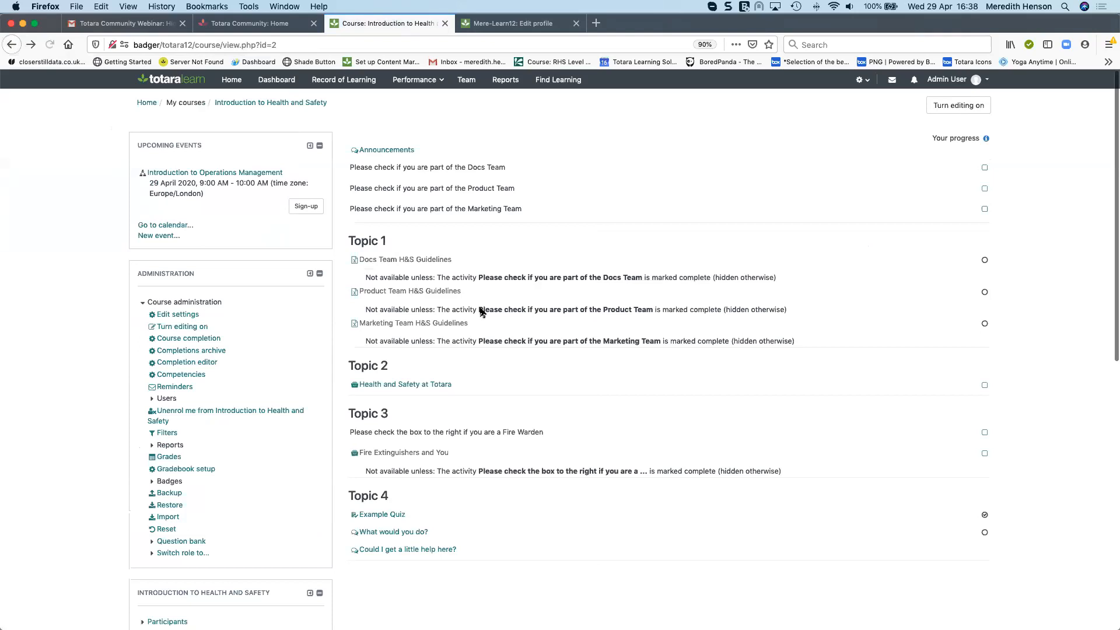
Open the Example discussion in Could I get a little help here? and view the rating choices on Jane Learner's reply
scroll(461, 460, "down", 2)
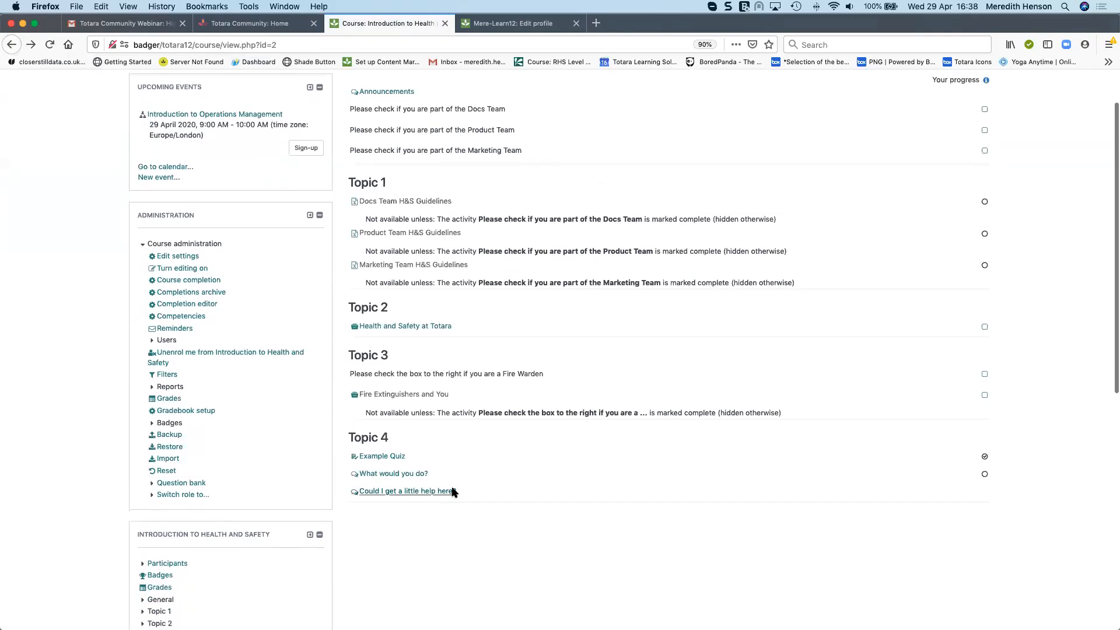
left_click(393, 495)
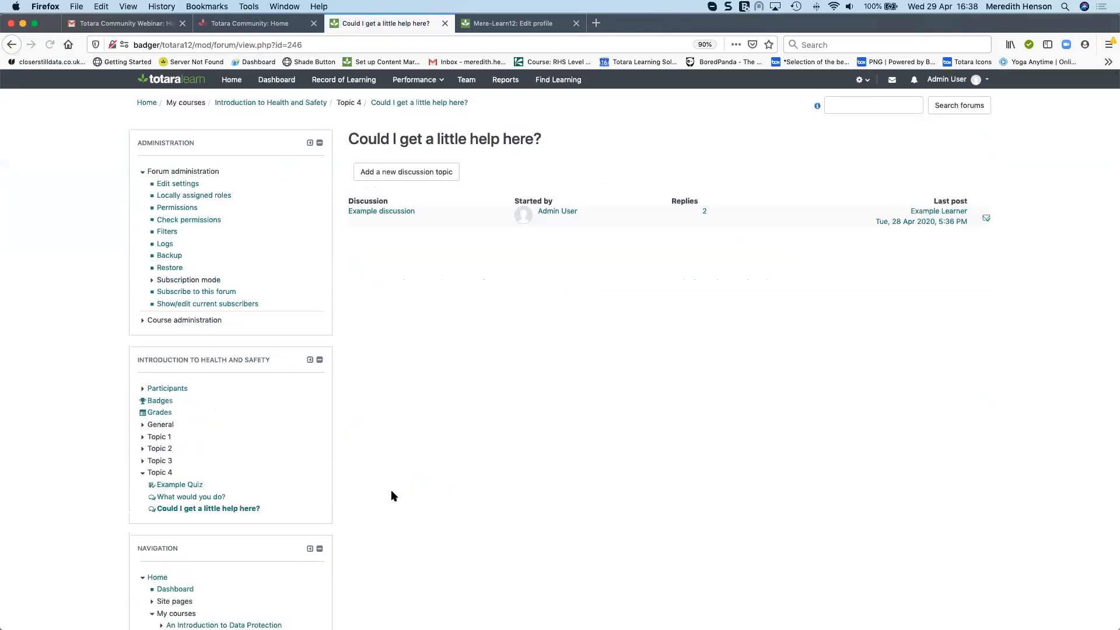
left_click(362, 212)
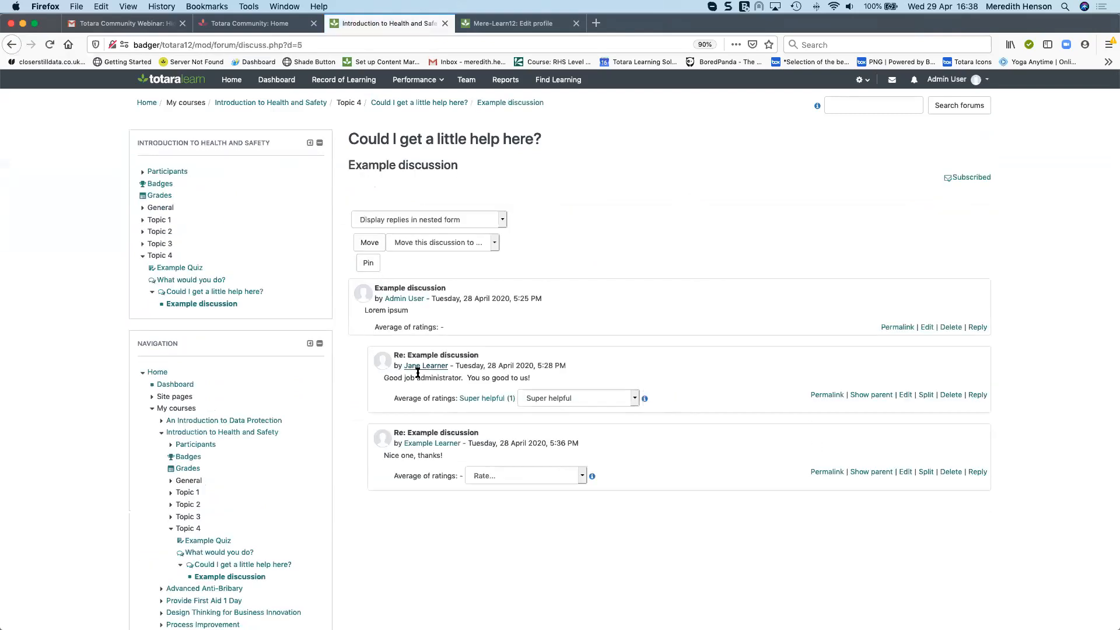
scroll(437, 292, "down", 2)
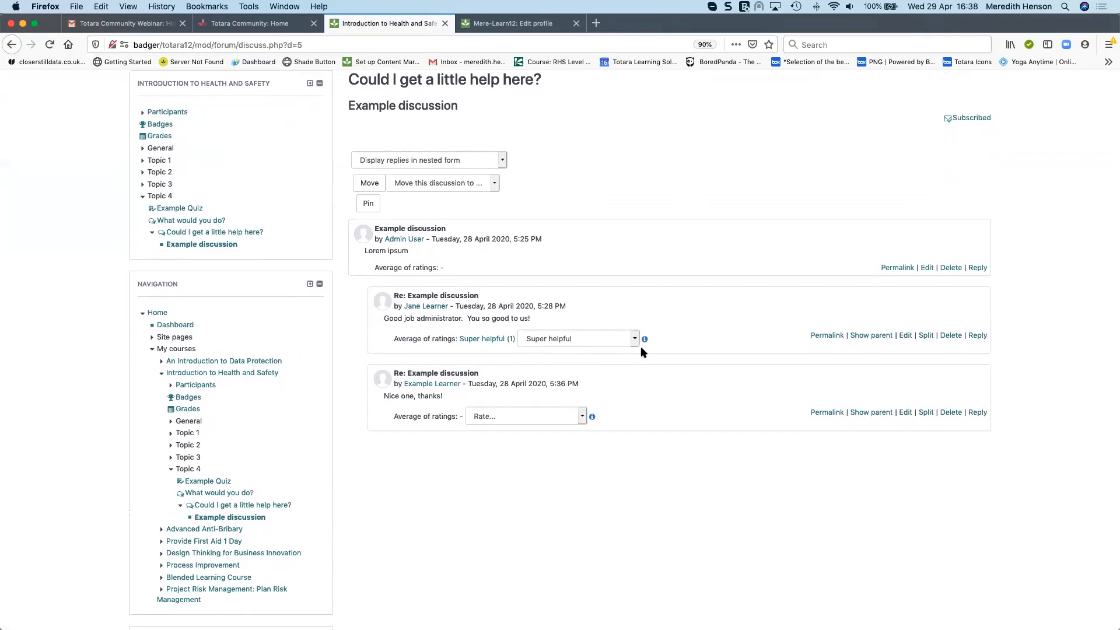
left_click(638, 340)
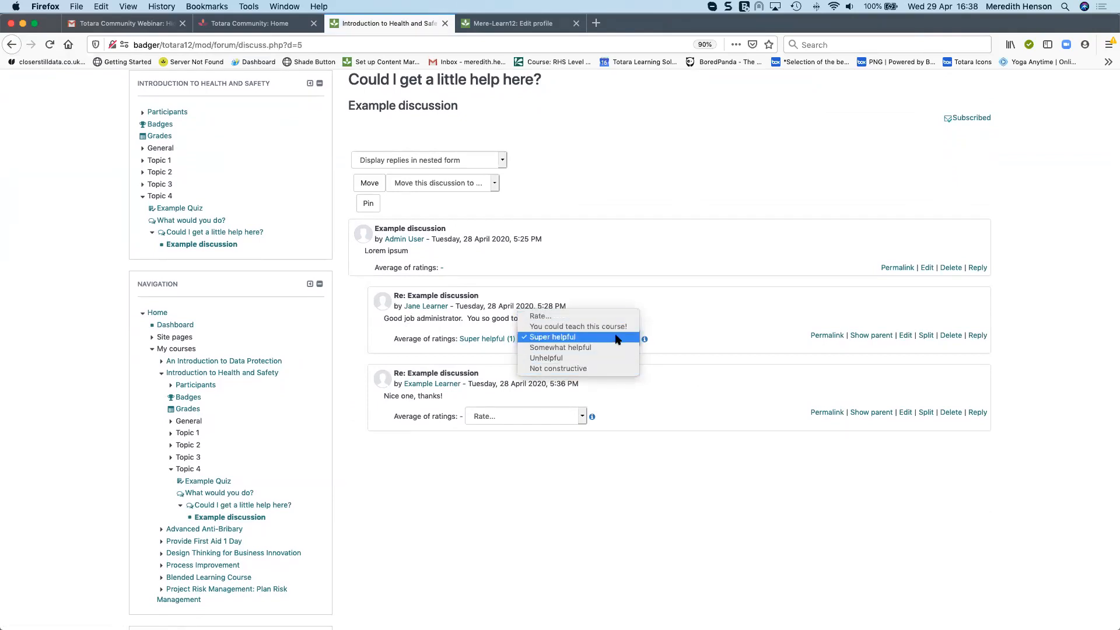
left_click(618, 338)
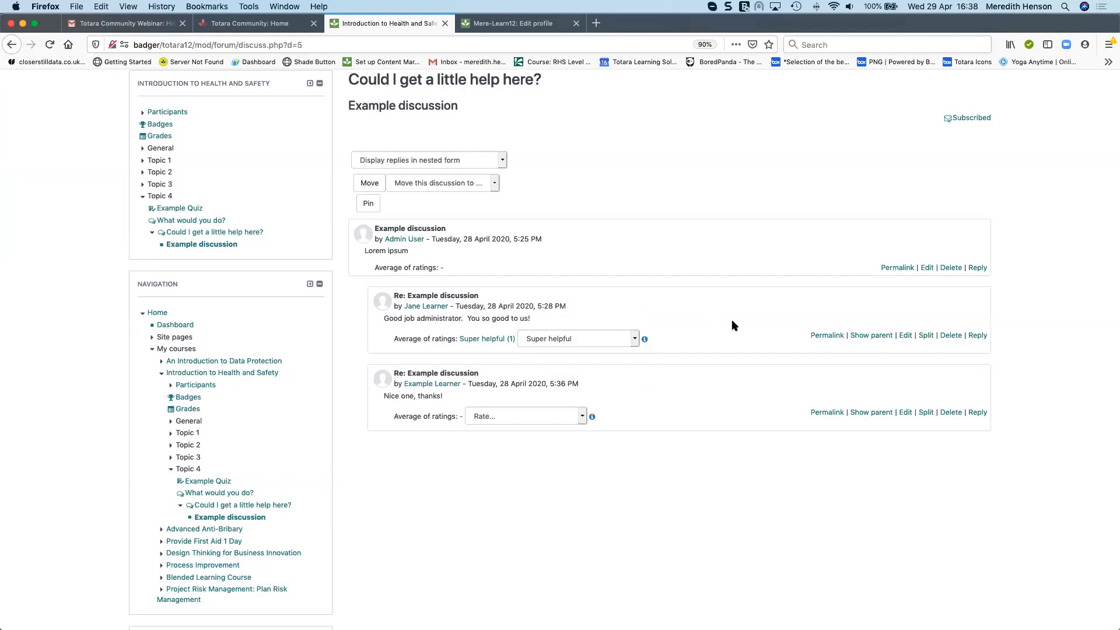
Open the Permissions page of the Could I get a little help here? forum
scroll(336, 380, "down", 5)
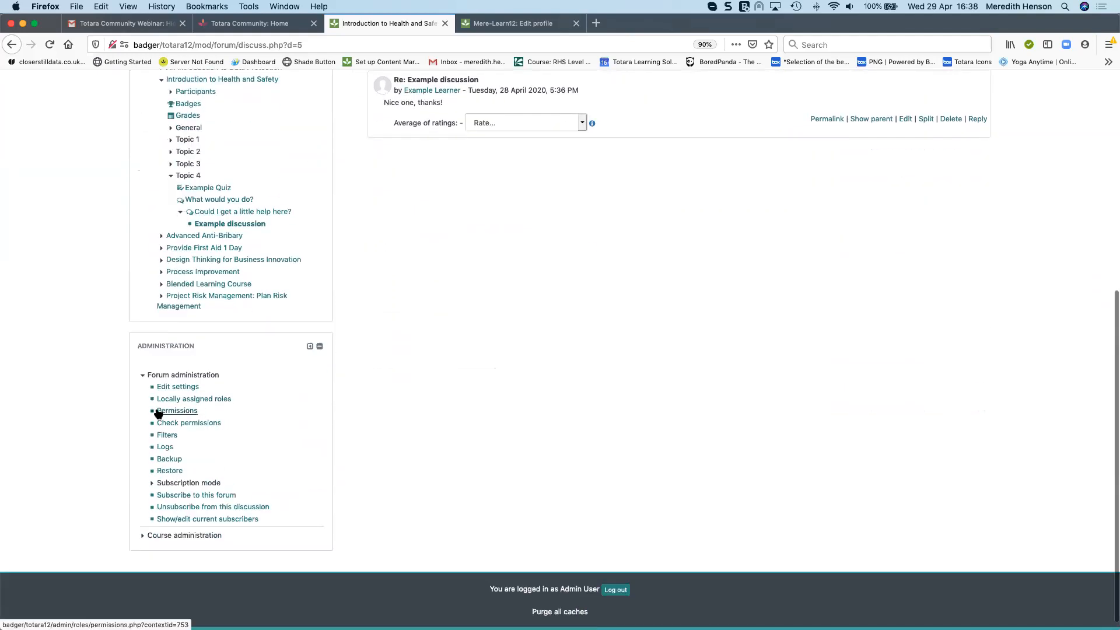
left_click(198, 412)
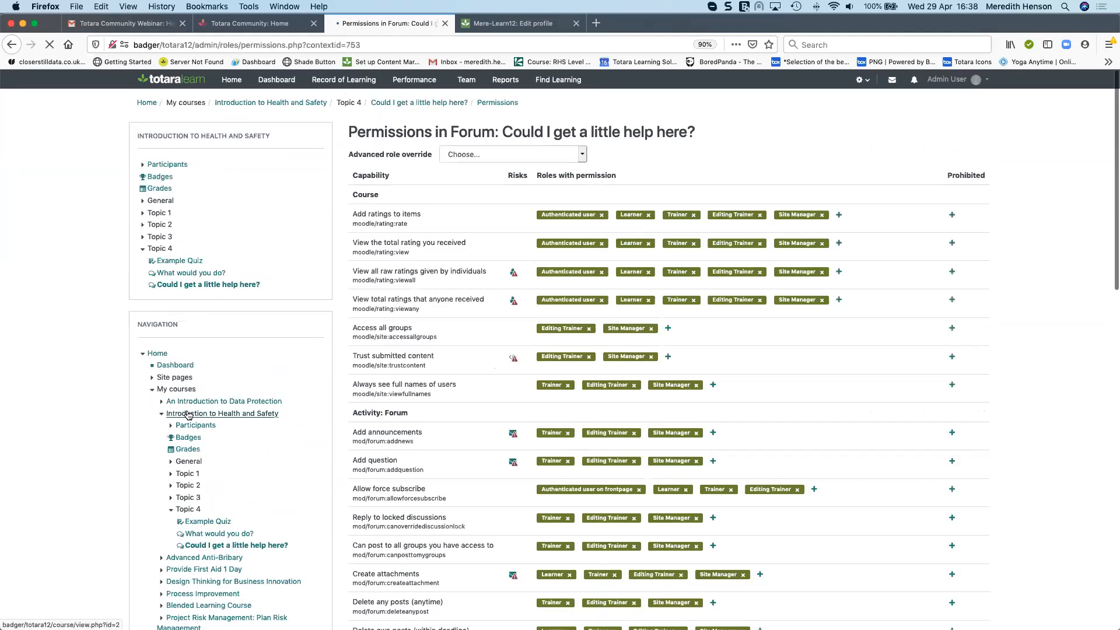
Filter the forum's permissions by "rate" and view the roles that can be allowed for Rate posts
left_click(416, 175)
type("rate")
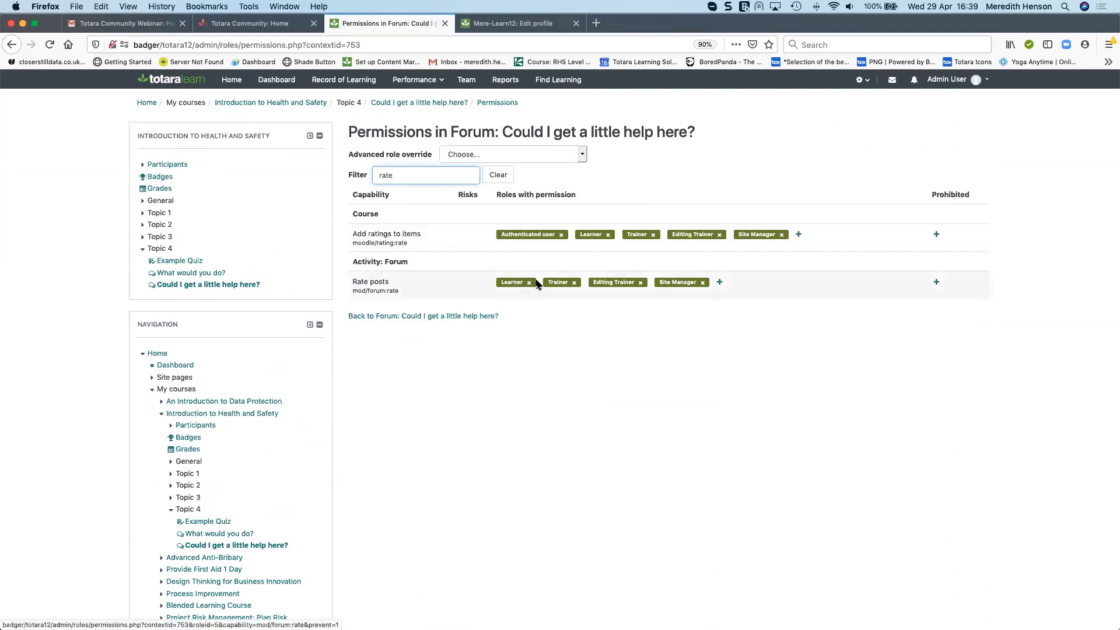
left_click(721, 282)
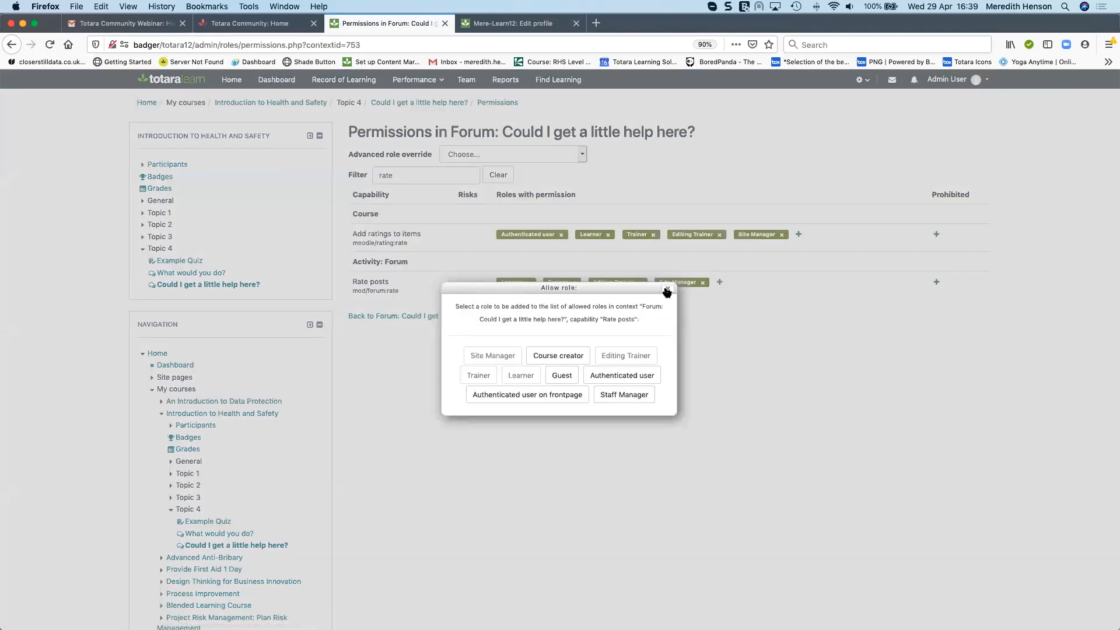
left_click(666, 289)
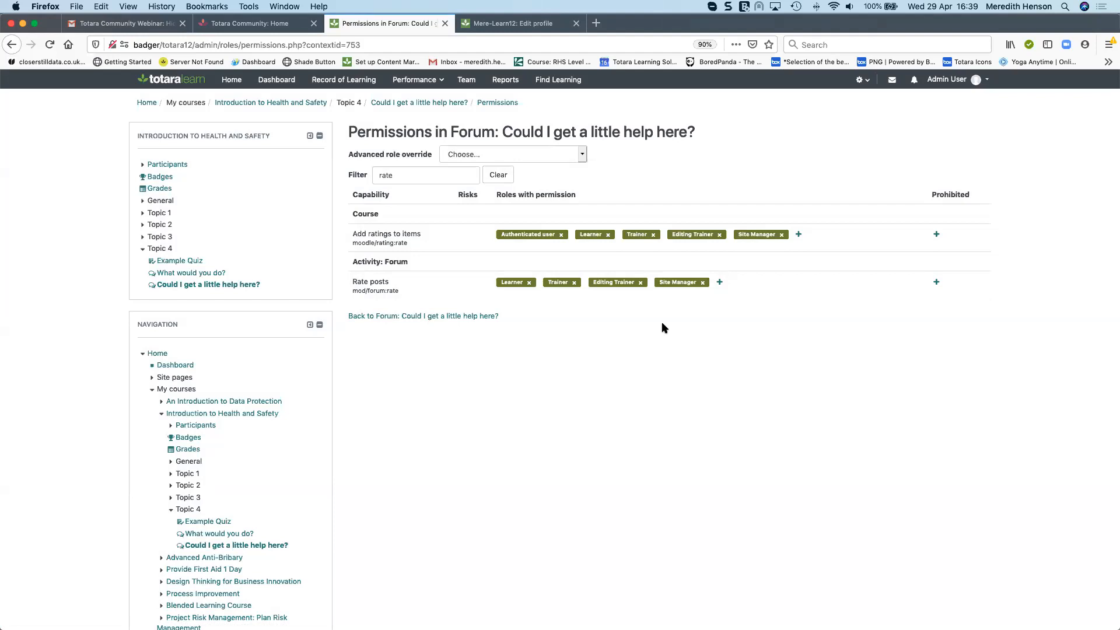
Return to the Example discussion and open the forum's Edit settings
left_click(12, 45)
scroll(836, 327, "up", 10)
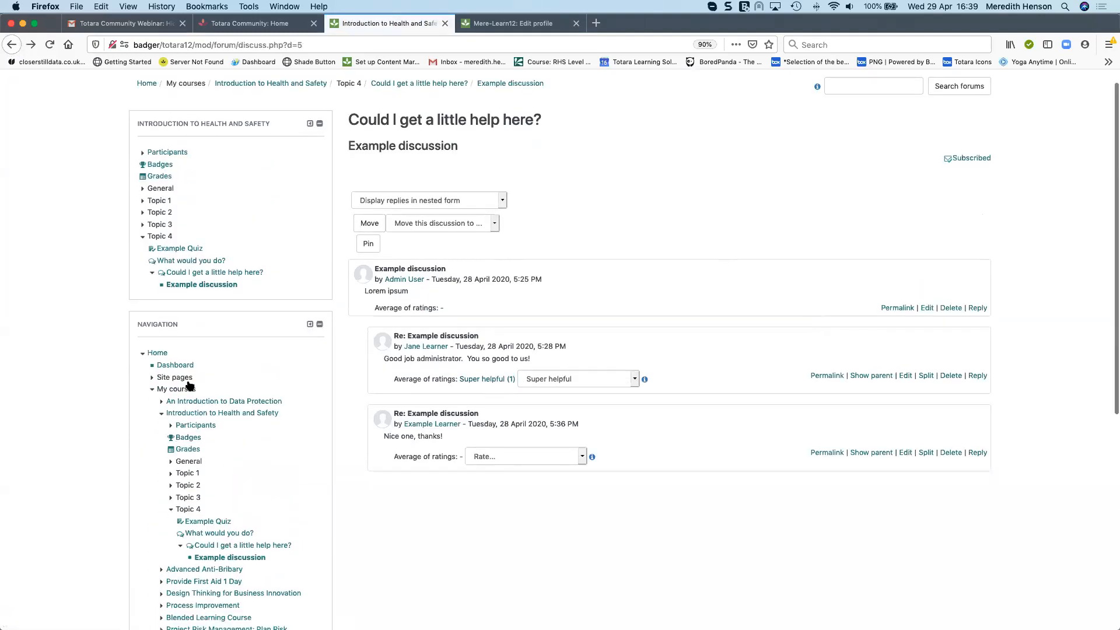
scroll(189, 386, "down", 5)
left_click(181, 458)
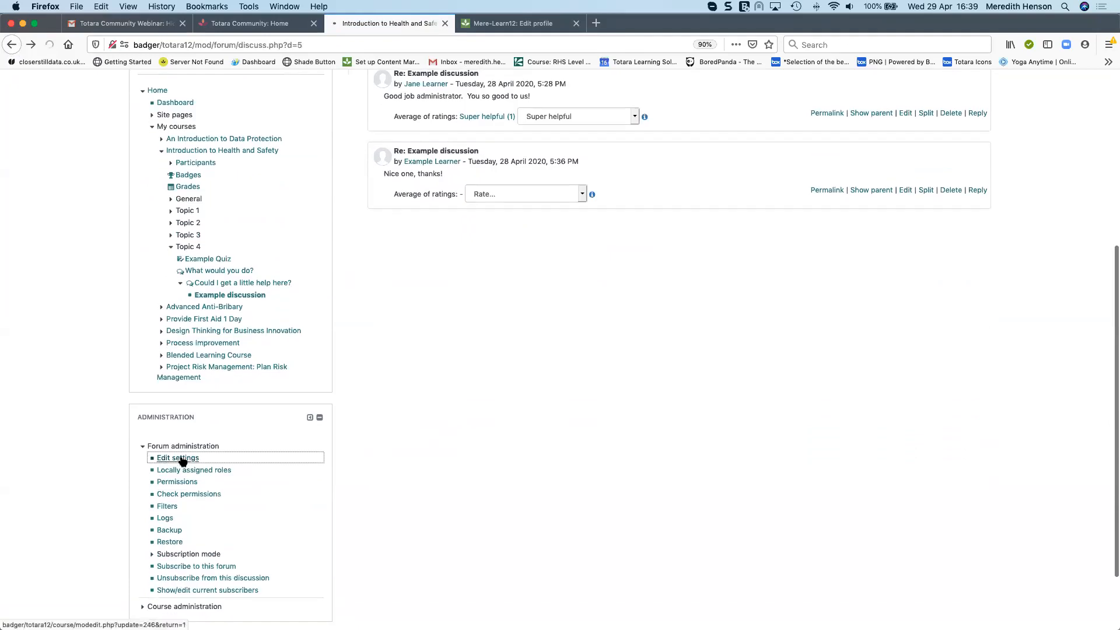
Expand the Ratings section and review the aggregate type options and the scale settings
scroll(295, 408, "down", 5)
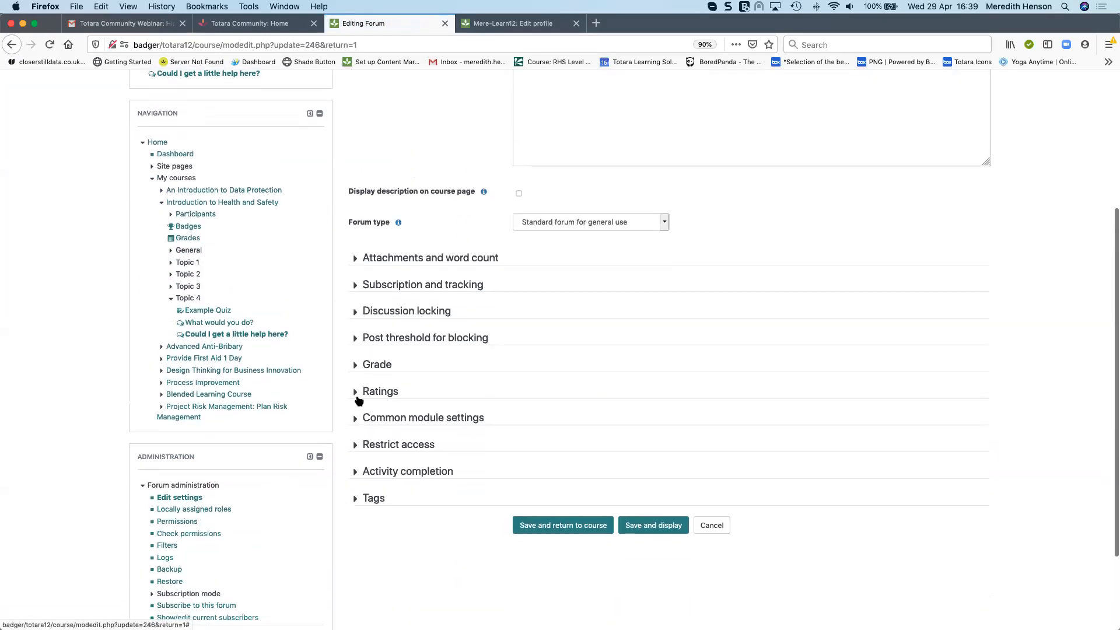
left_click(357, 397)
scroll(658, 460, "down", 2)
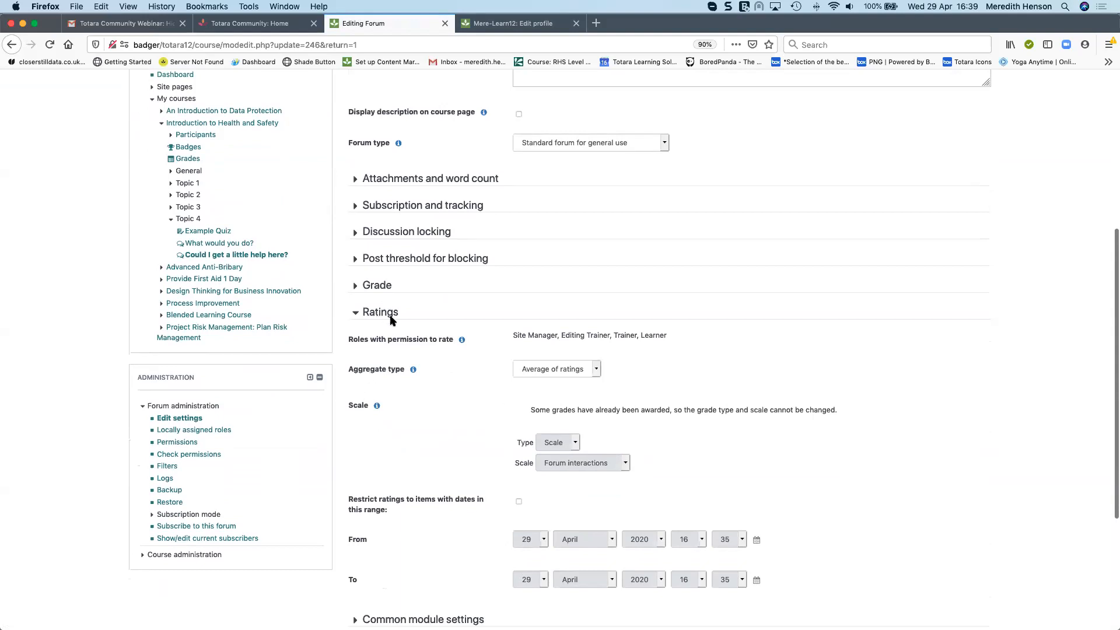
left_click(597, 371)
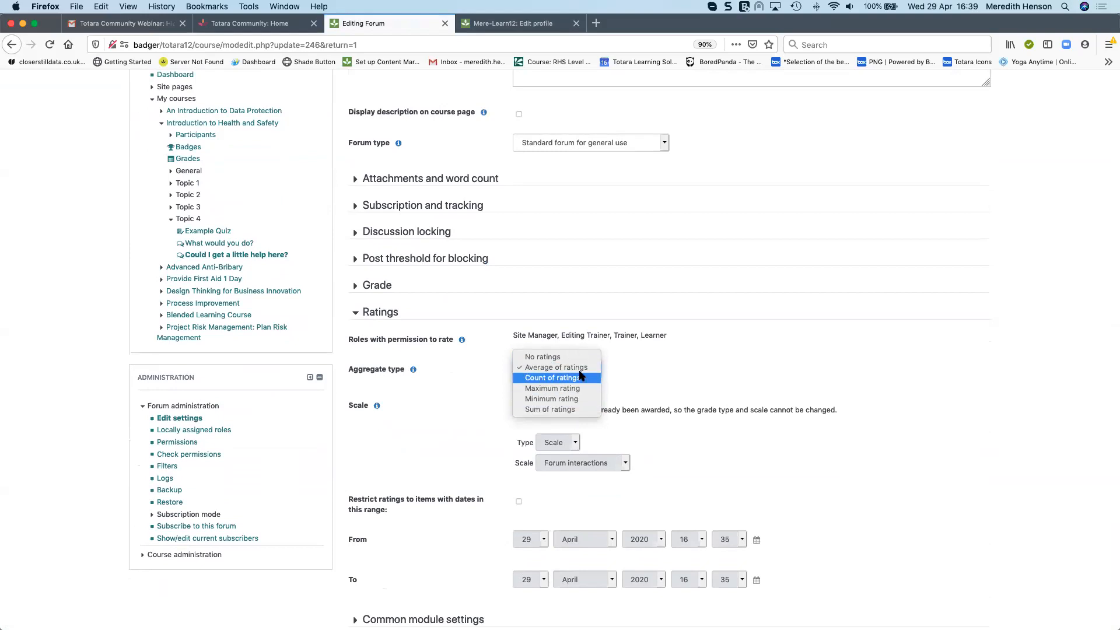
left_click(581, 368)
left_click(767, 351)
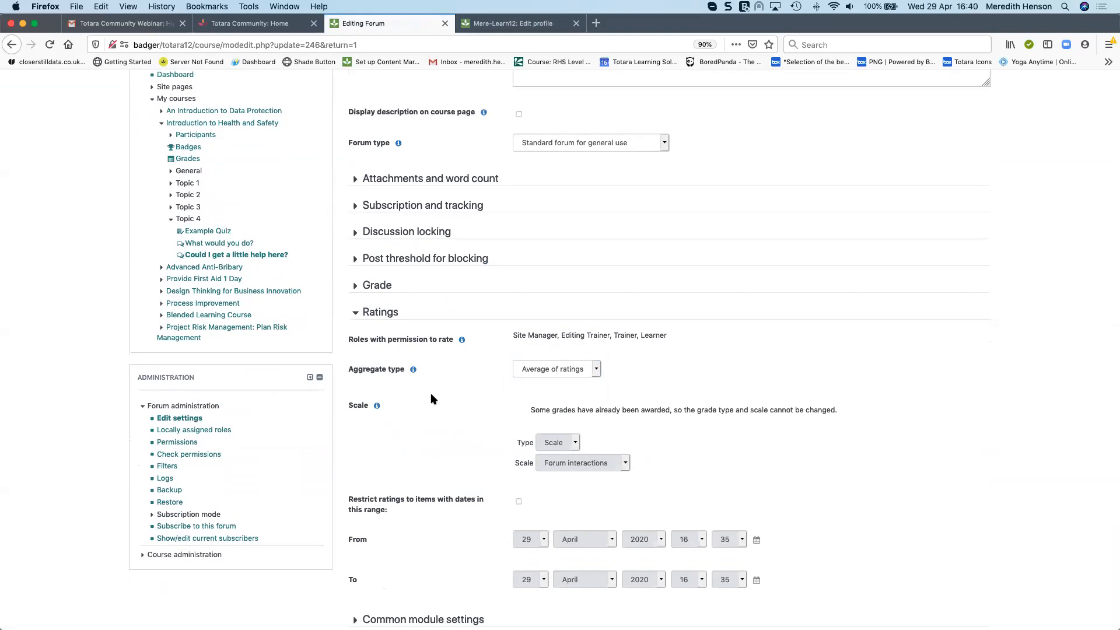
triple_click(603, 410)
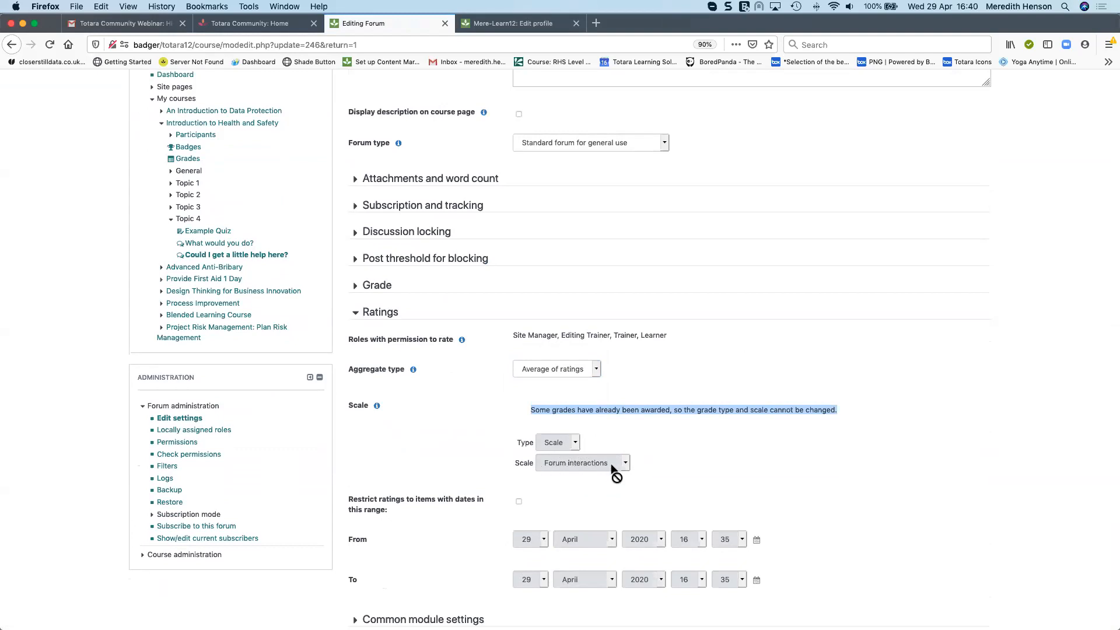
scroll(613, 478, "up", 5)
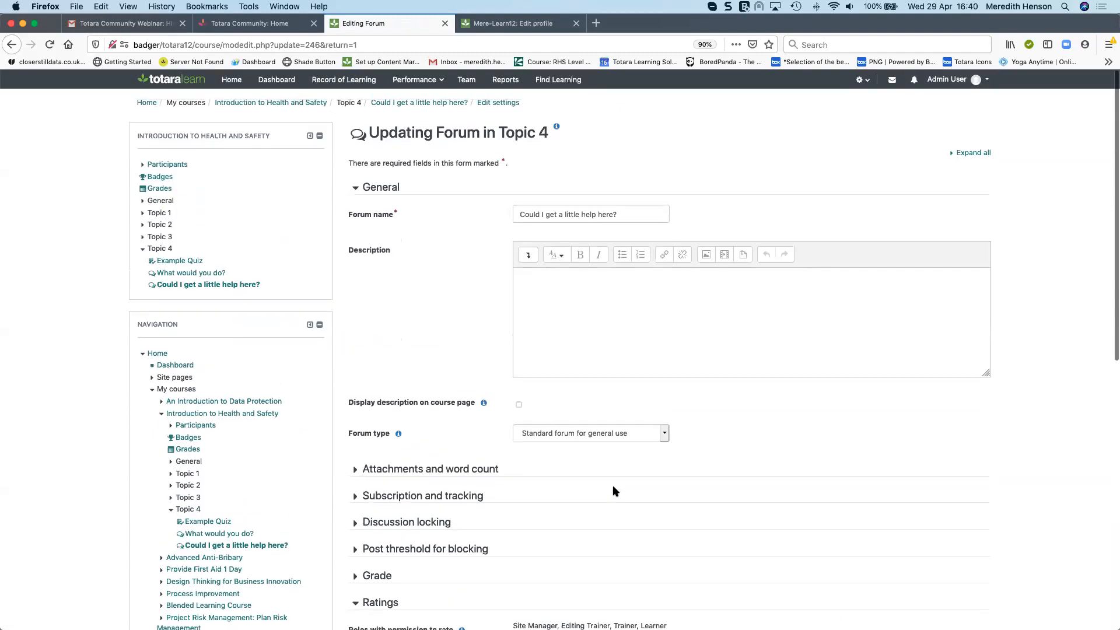
Leave the settings unsaved and go back through the forum to the Introduction to Health and Safety course page
left_click(419, 102)
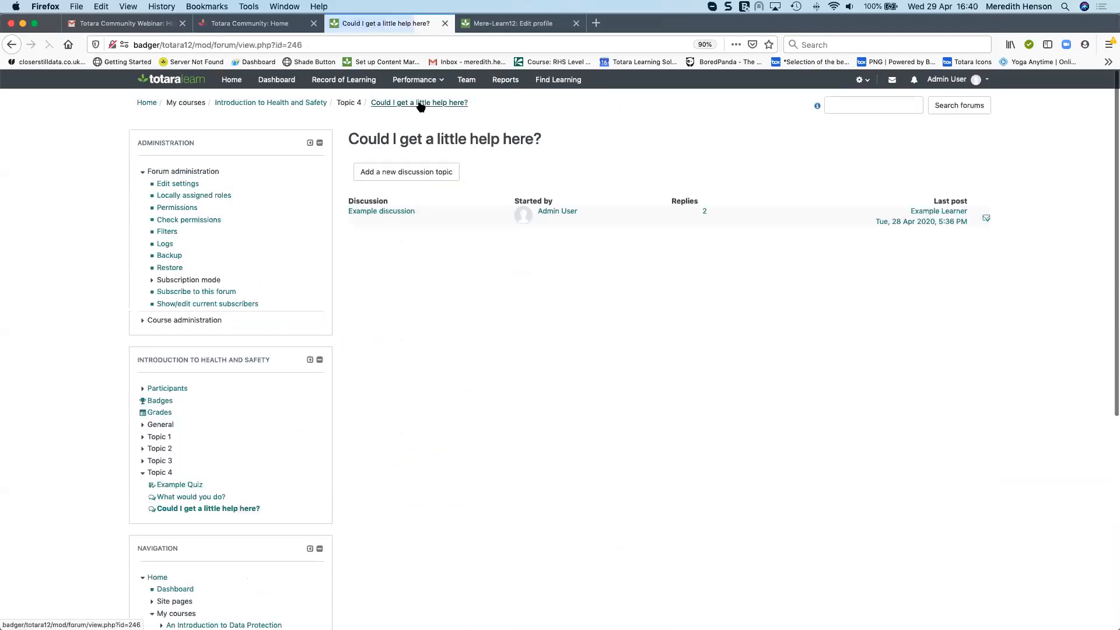
left_click(368, 212)
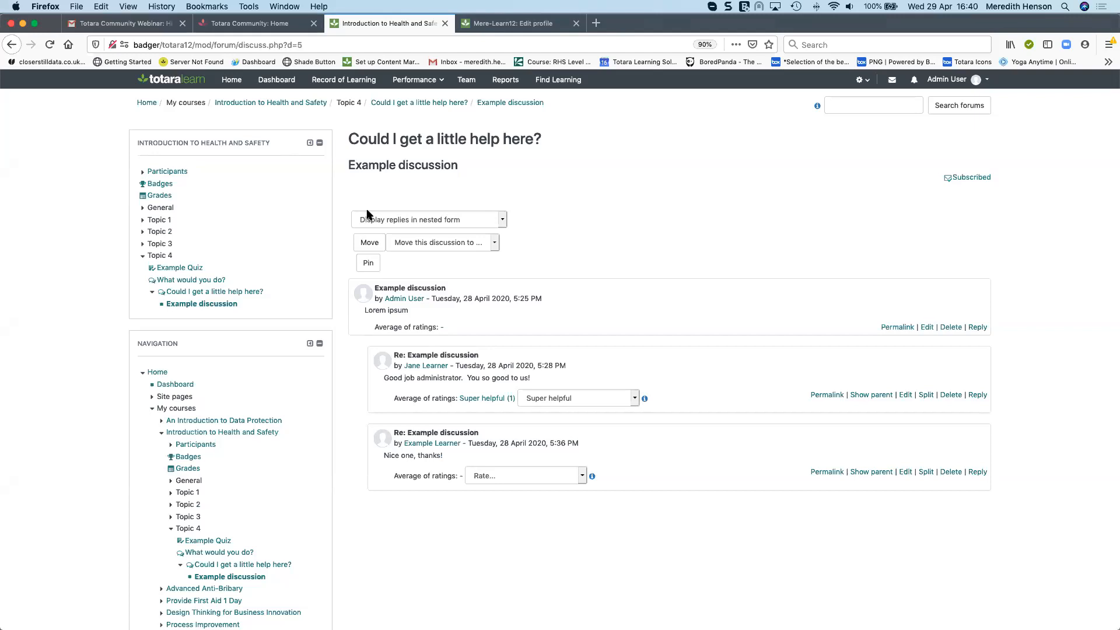
left_click(431, 103)
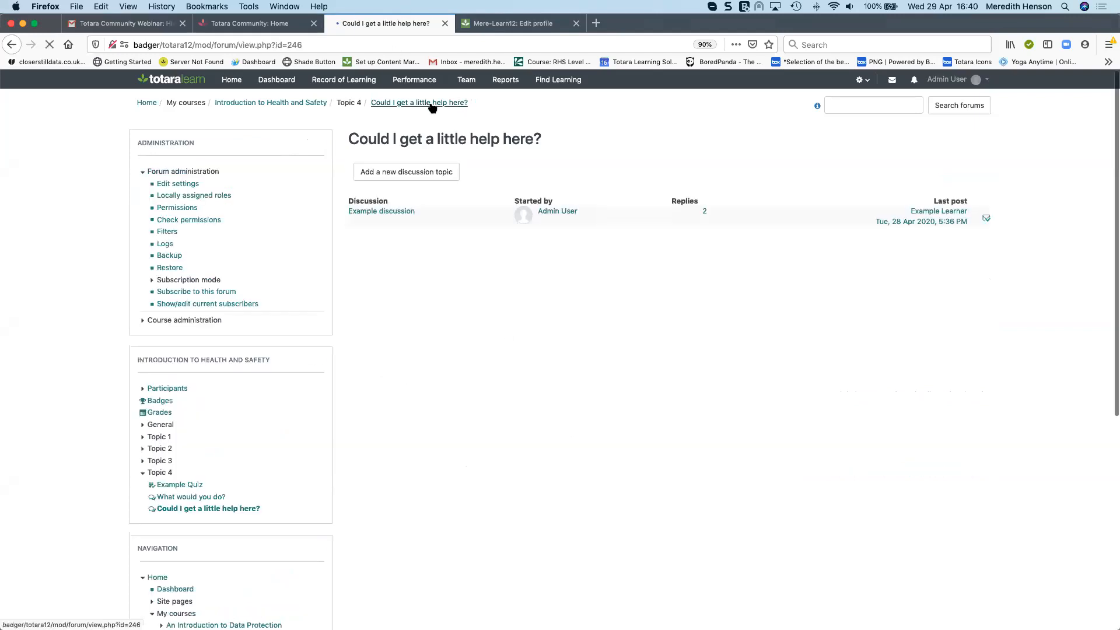
left_click(295, 104)
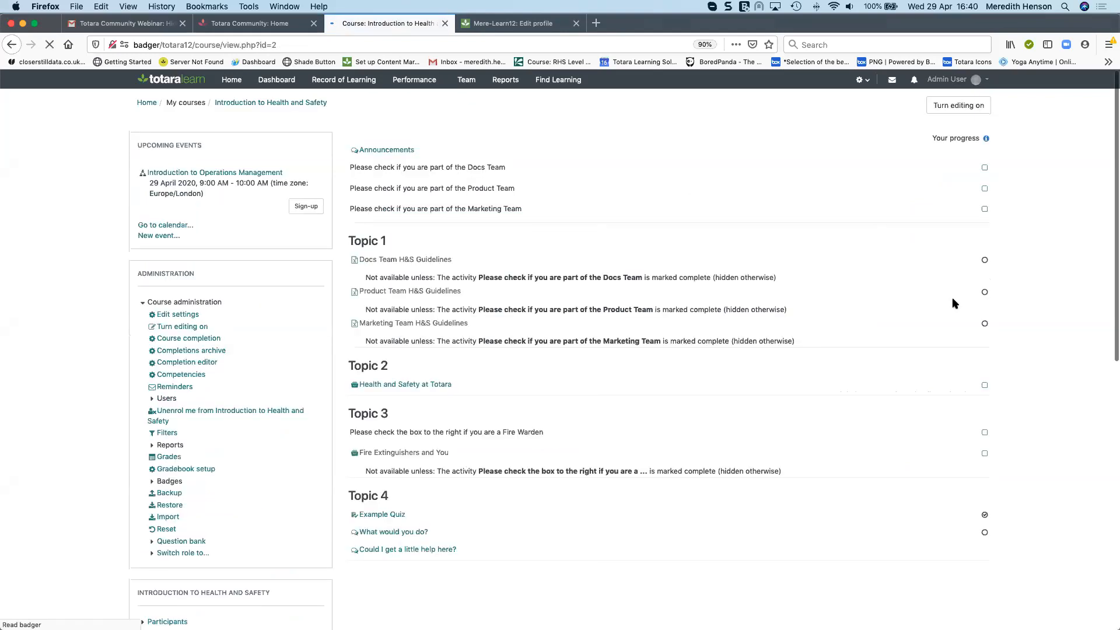
Turn editing on and add an Activity results block to the course page
left_click(973, 112)
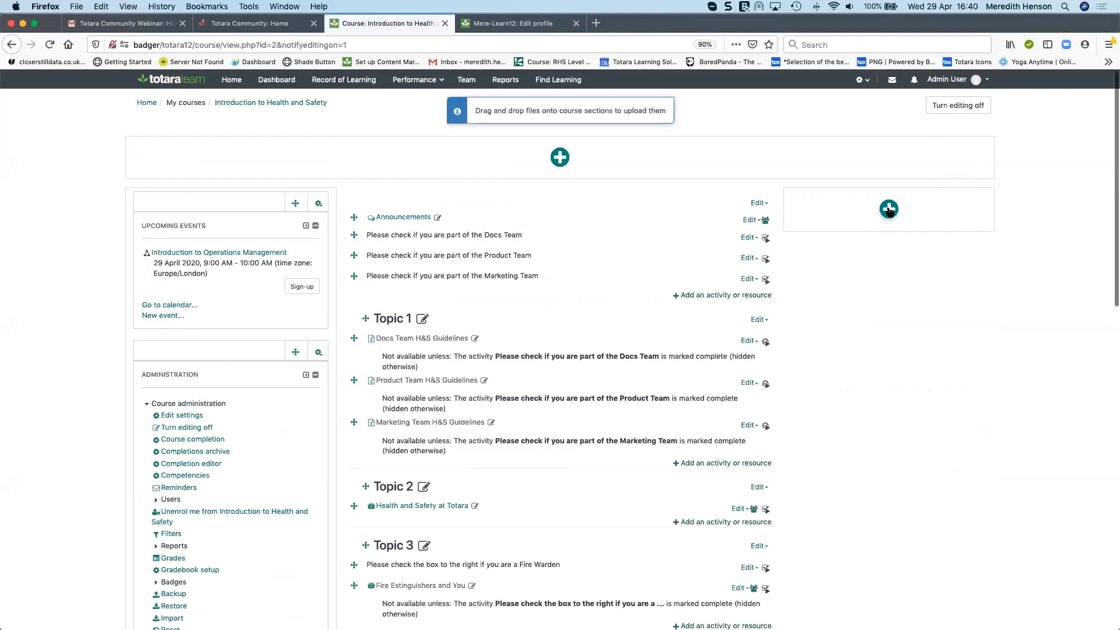
left_click(888, 210)
left_click(849, 302)
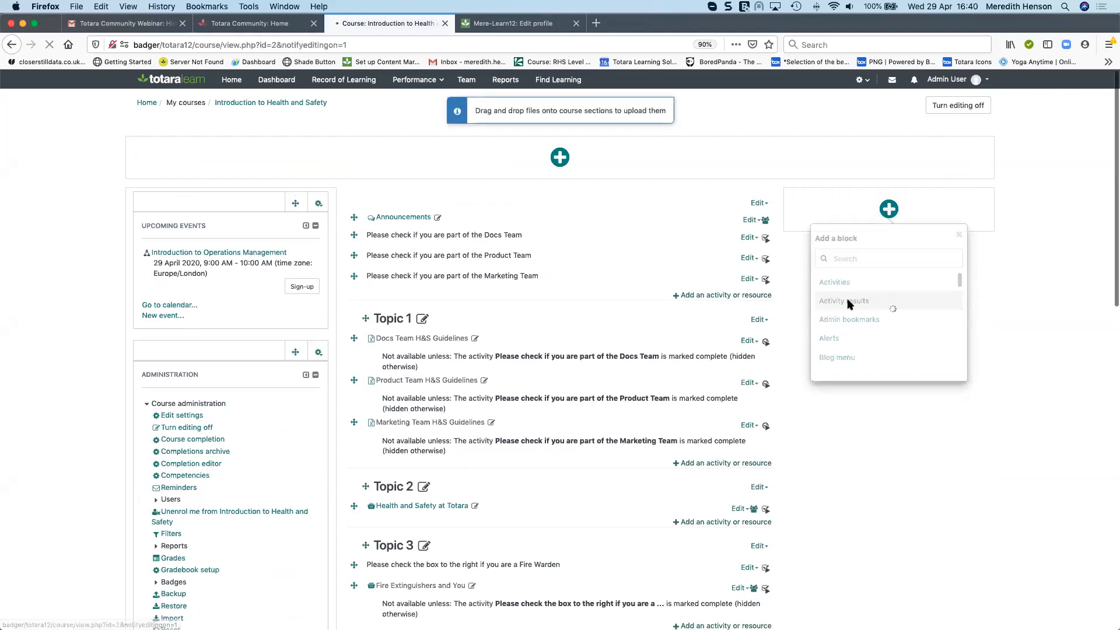
left_click(977, 205)
left_click(930, 226)
Set the block to display results from Could I get a little help here? and save the changes
left_click(412, 345)
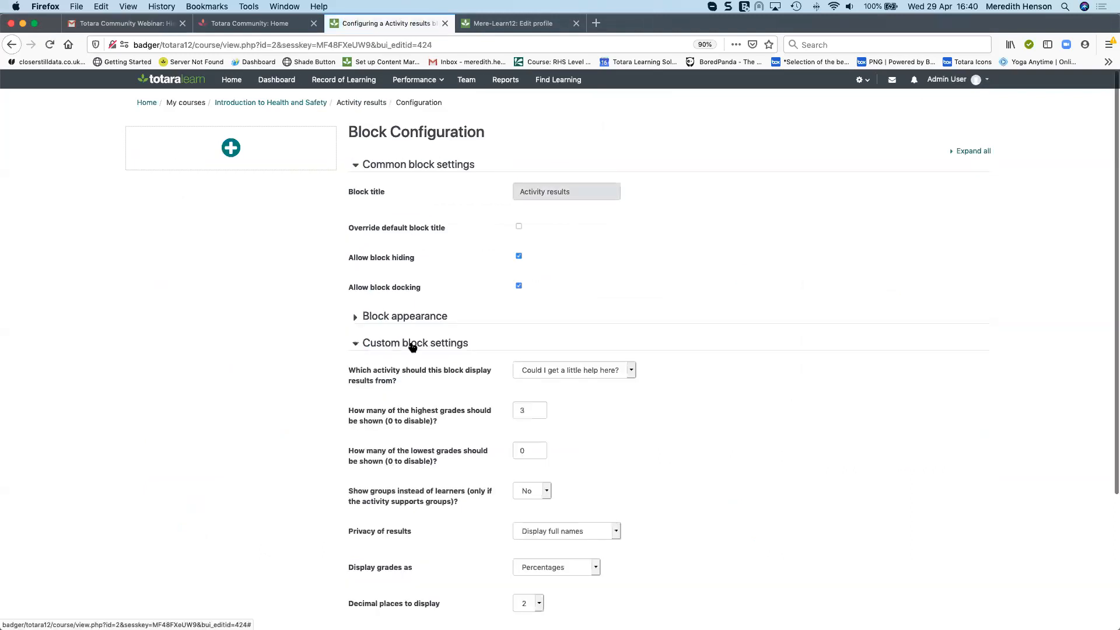
left_click(623, 371)
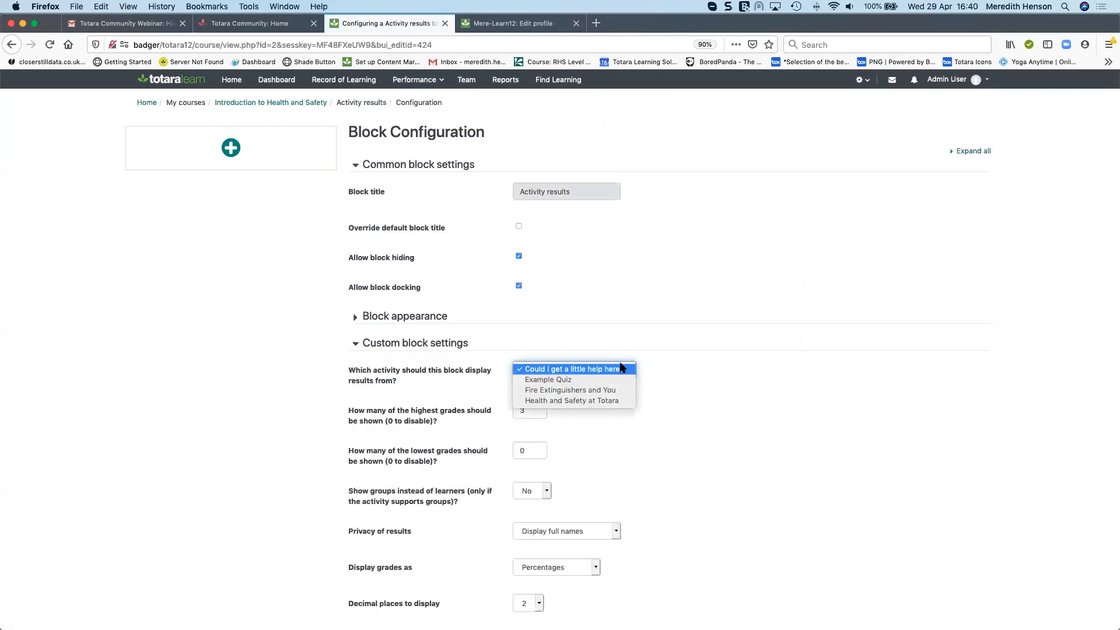
left_click(623, 369)
scroll(630, 426, "down", 3)
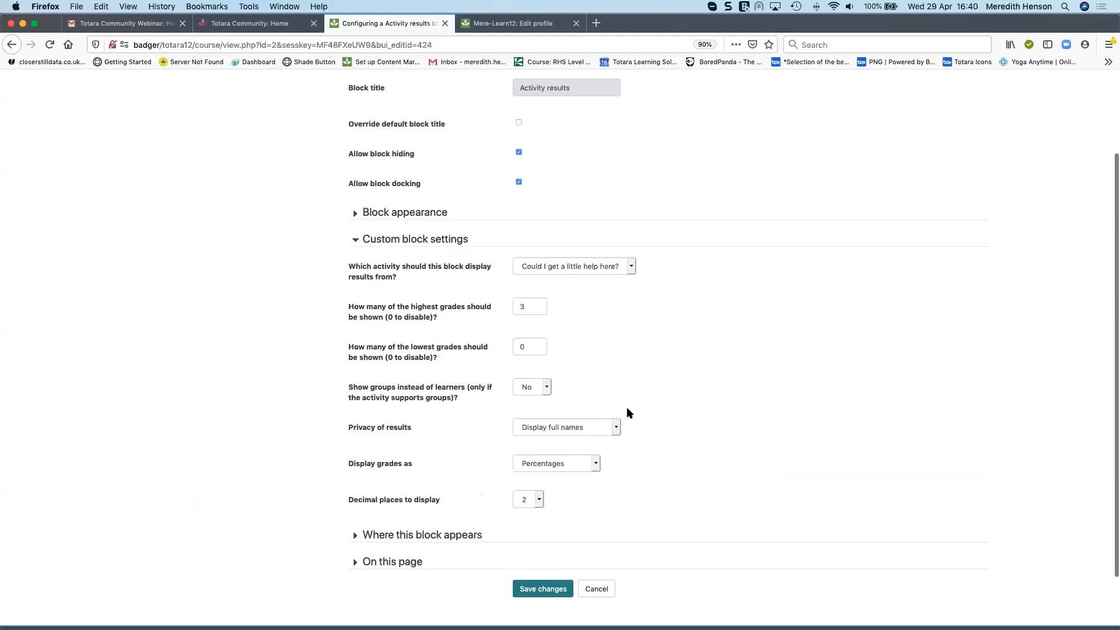
left_click(542, 582)
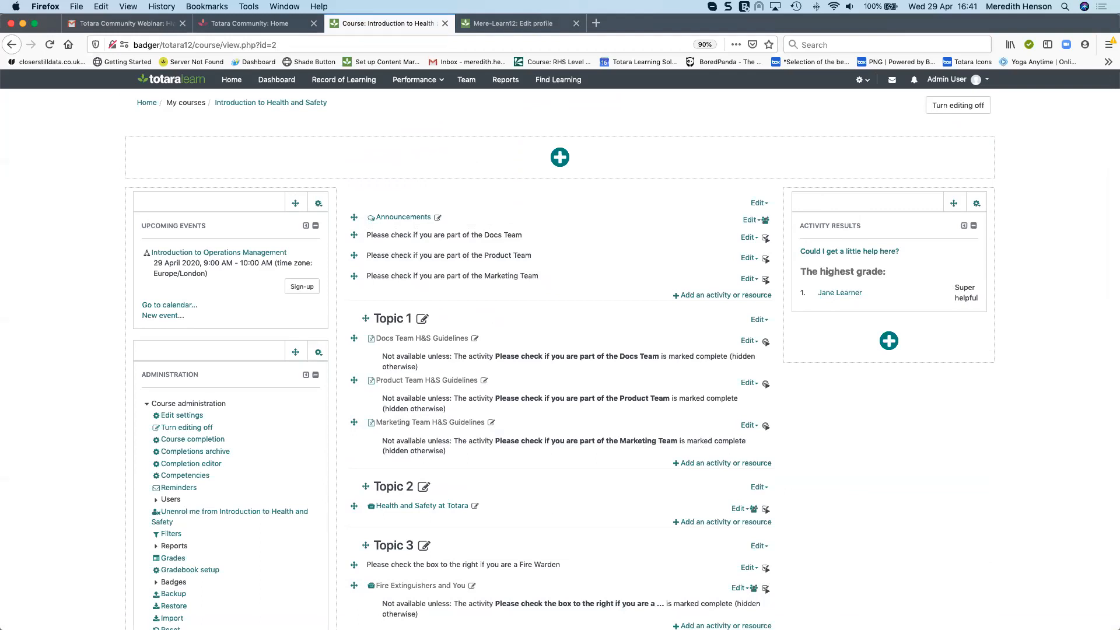
Switch to PowerPoint and present the slideshow from the Resources slide
left_click(700, 619)
left_click(35, 241)
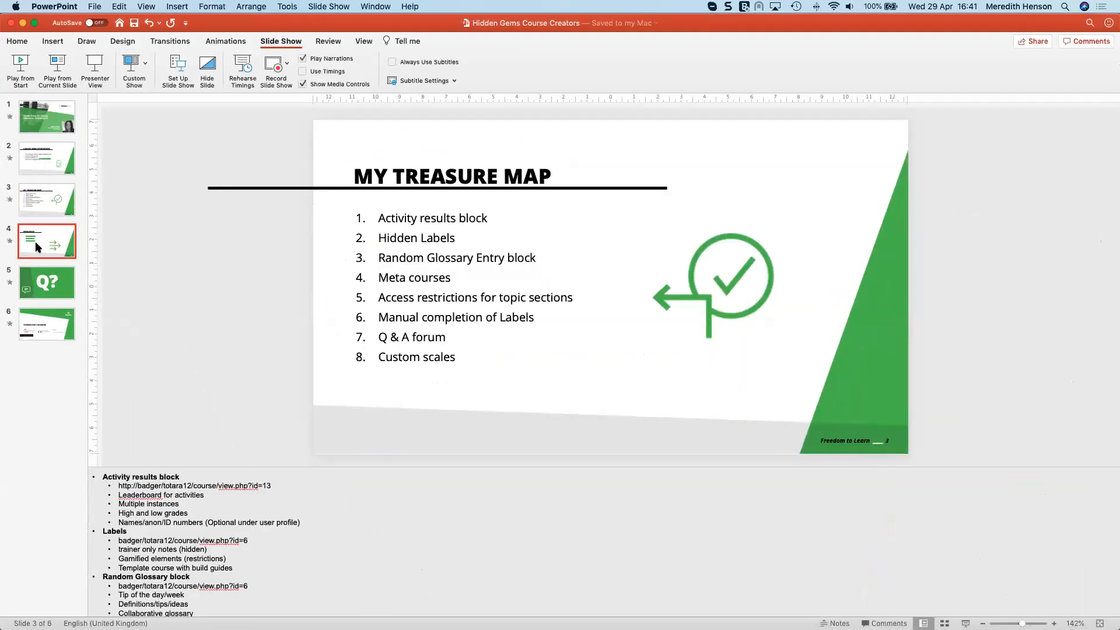
left_click_drag(356, 22, 403, 629)
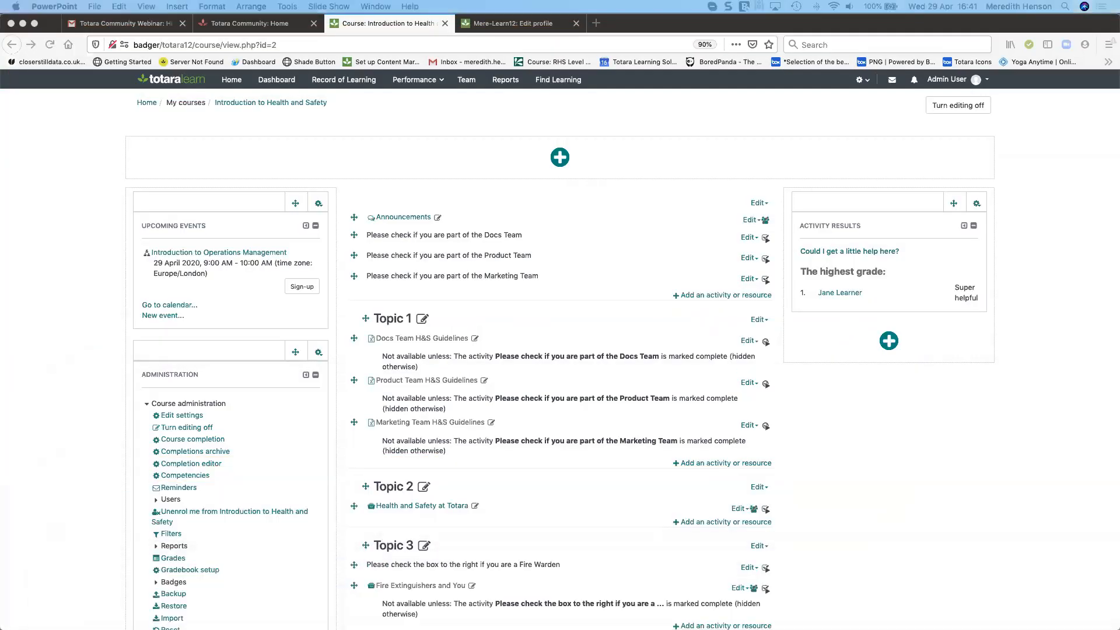
key("super+Return")
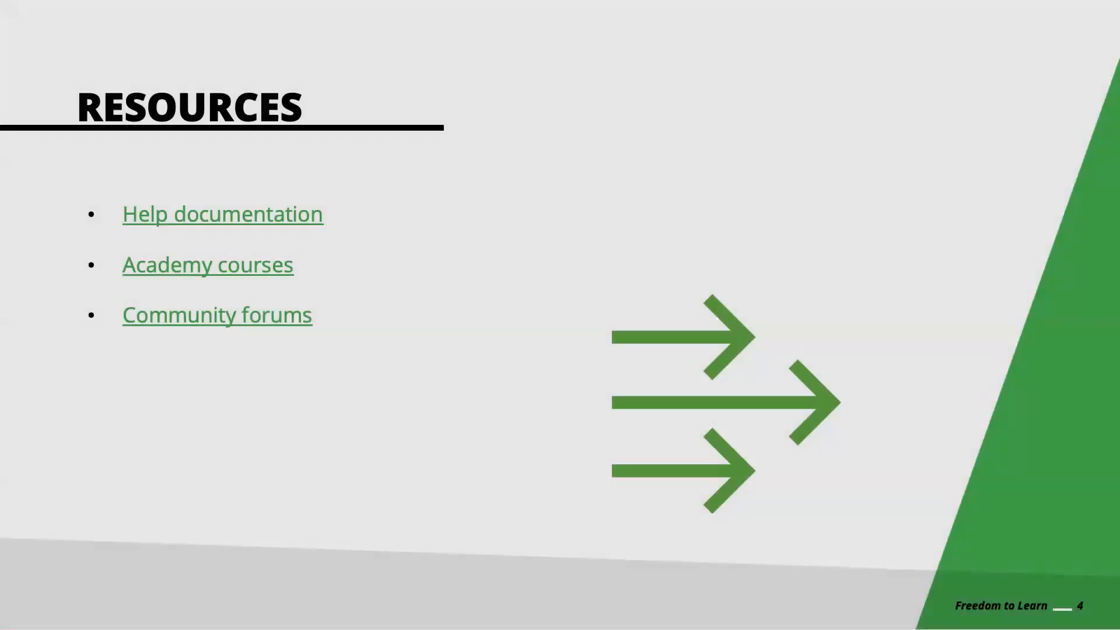